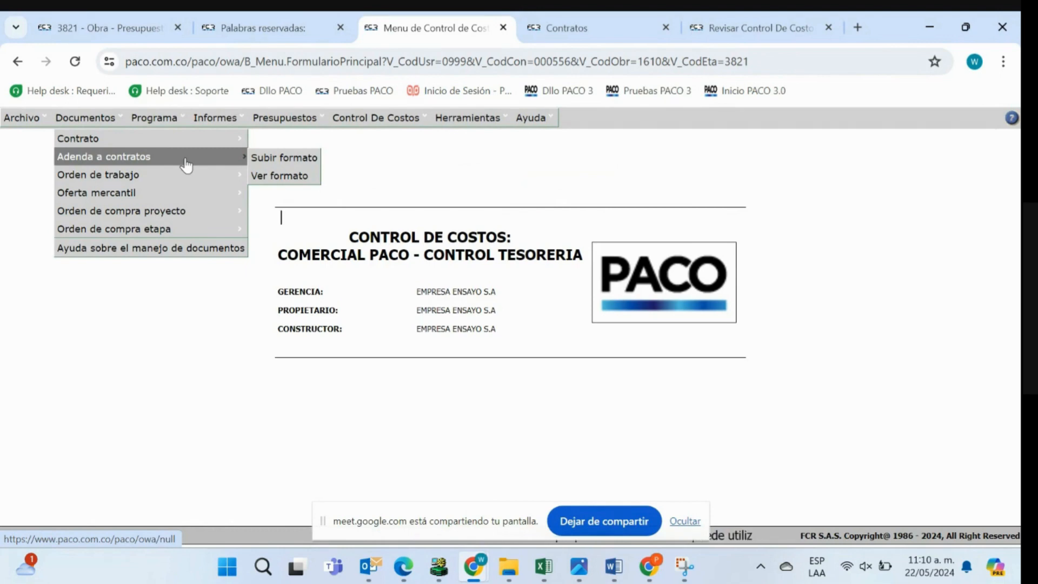
pyautogui.moveTo(186, 181)
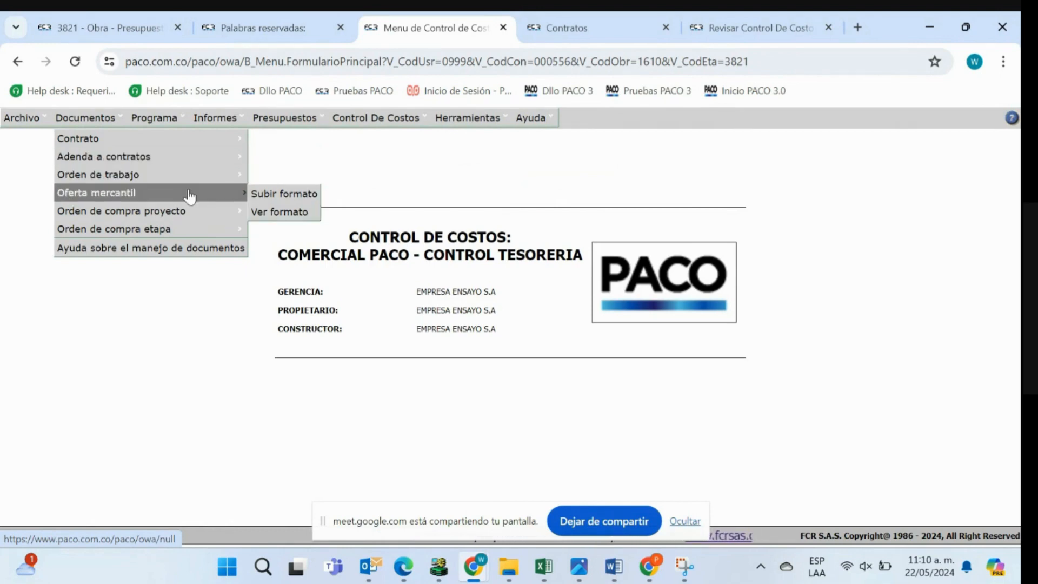
pyautogui.moveTo(196, 212)
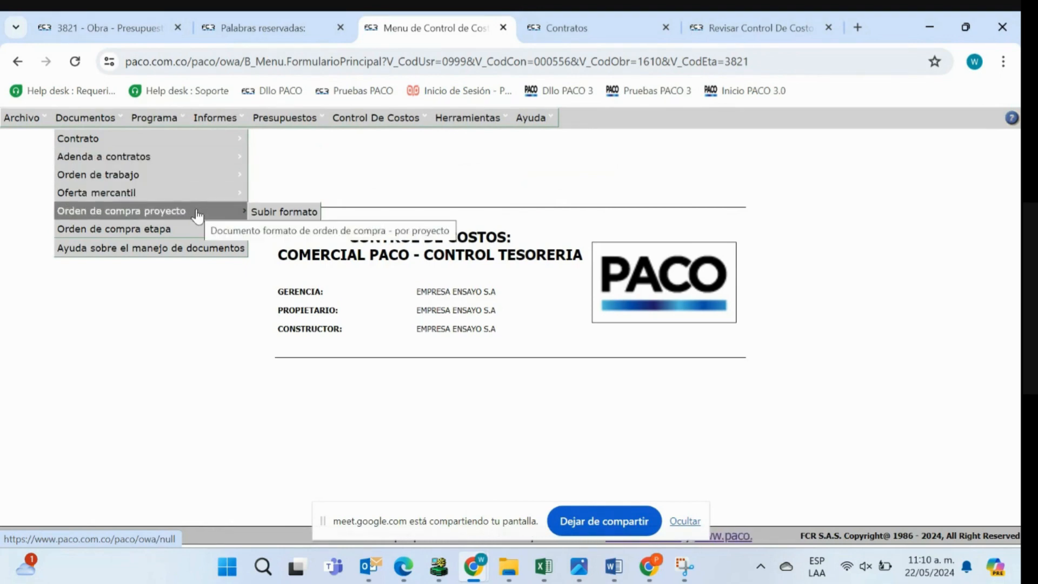
pyautogui.moveTo(197, 235)
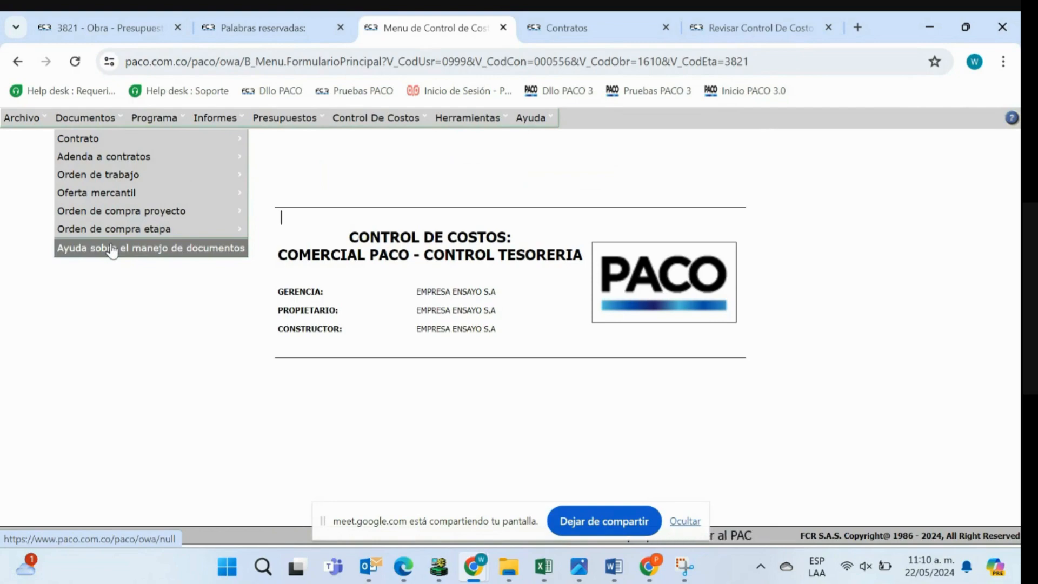
# - Examine the supplier-related words in the reserved-words help page, closing the active text search, and check what CEDULA_CLIENTE replaces
pyautogui.click(251, 30)
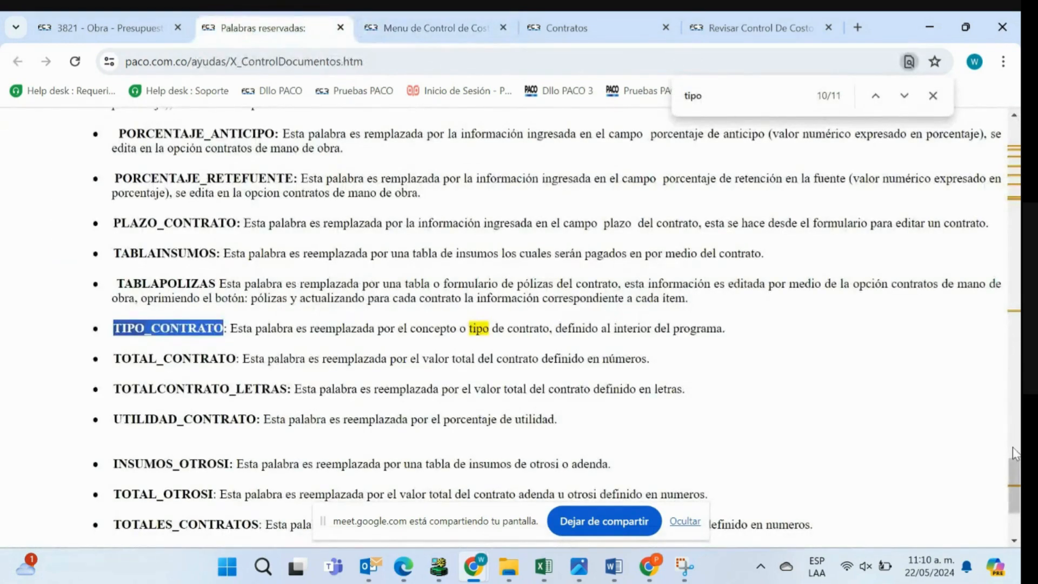
pyautogui.moveTo(1016, 489); pyautogui.dragTo(1015, 143)
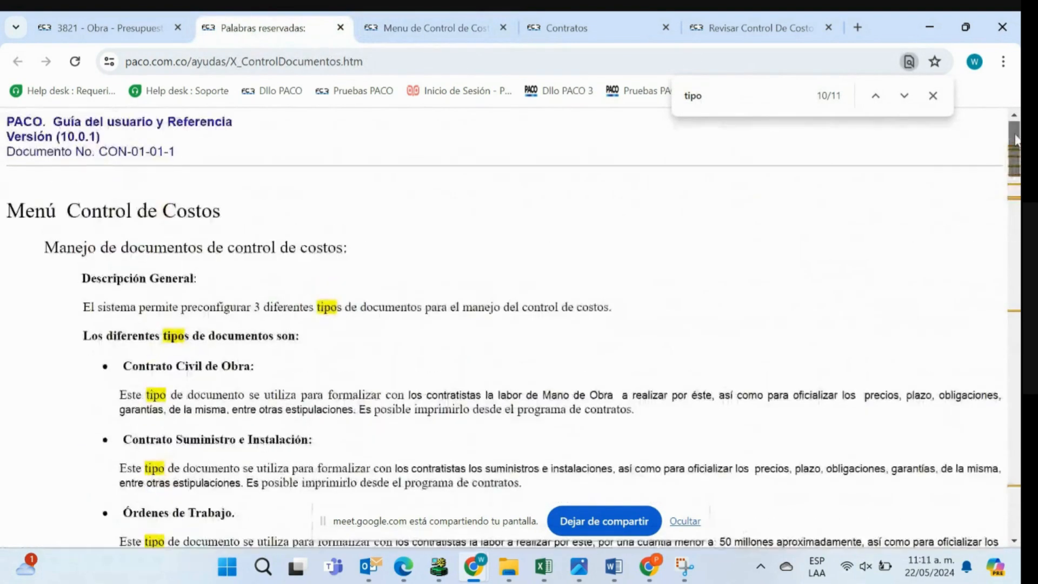
pyautogui.click(933, 96)
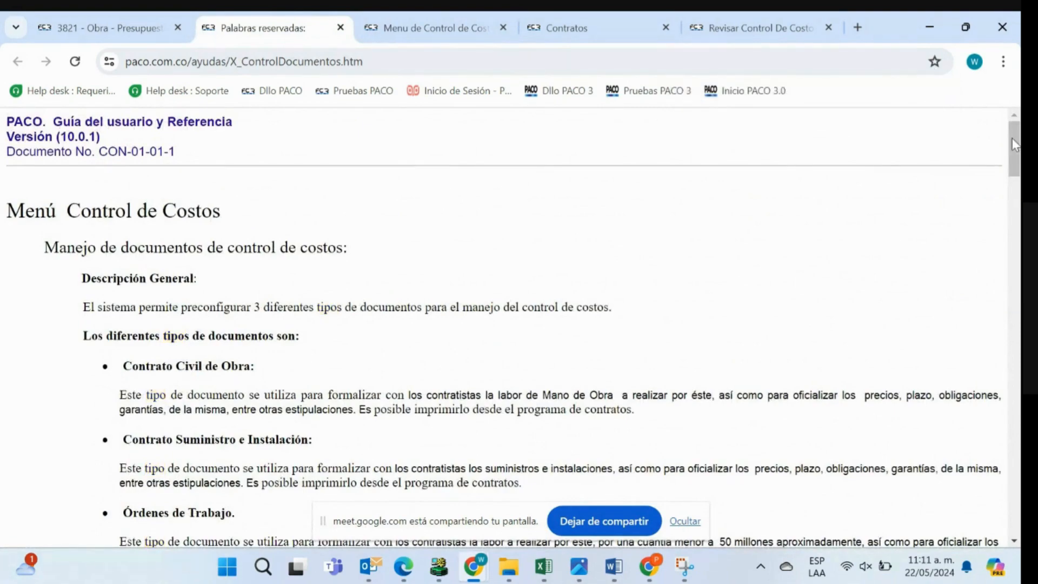
pyautogui.moveTo(1015, 138); pyautogui.dragTo(1019, 250)
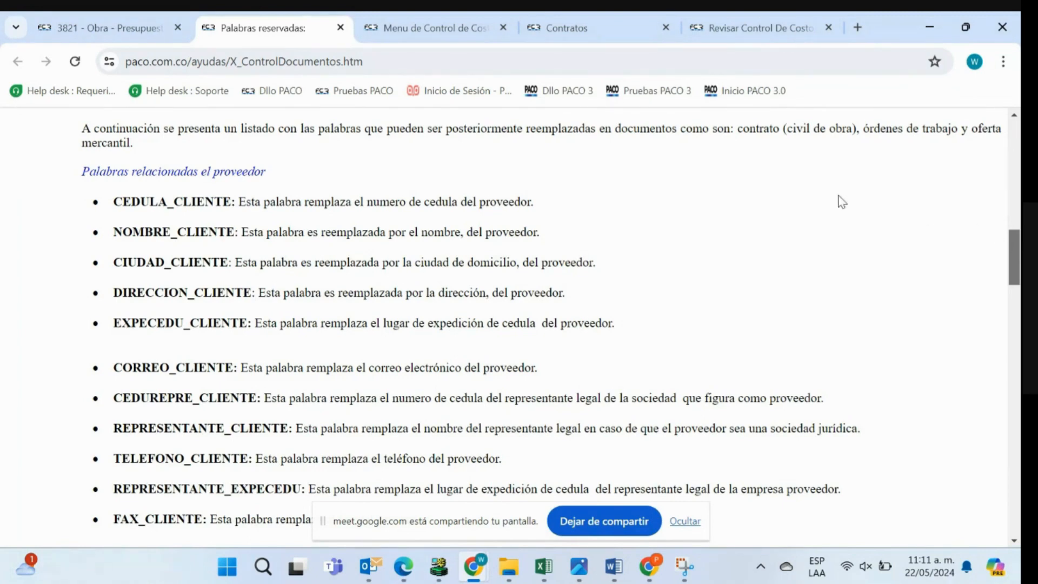
pyautogui.moveTo(268, 170); pyautogui.dragTo(77, 174)
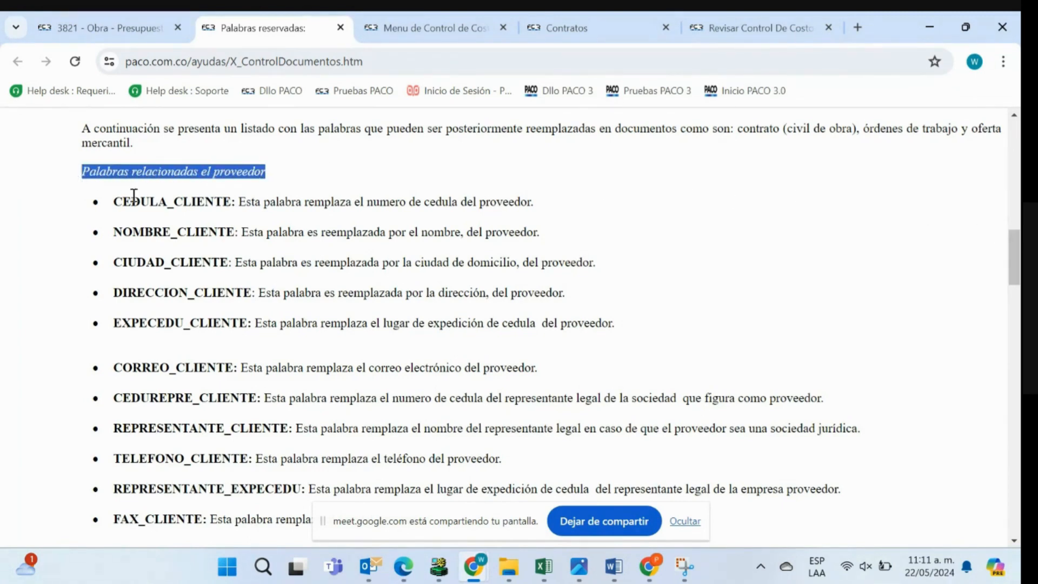
pyautogui.moveTo(119, 203); pyautogui.dragTo(214, 199)
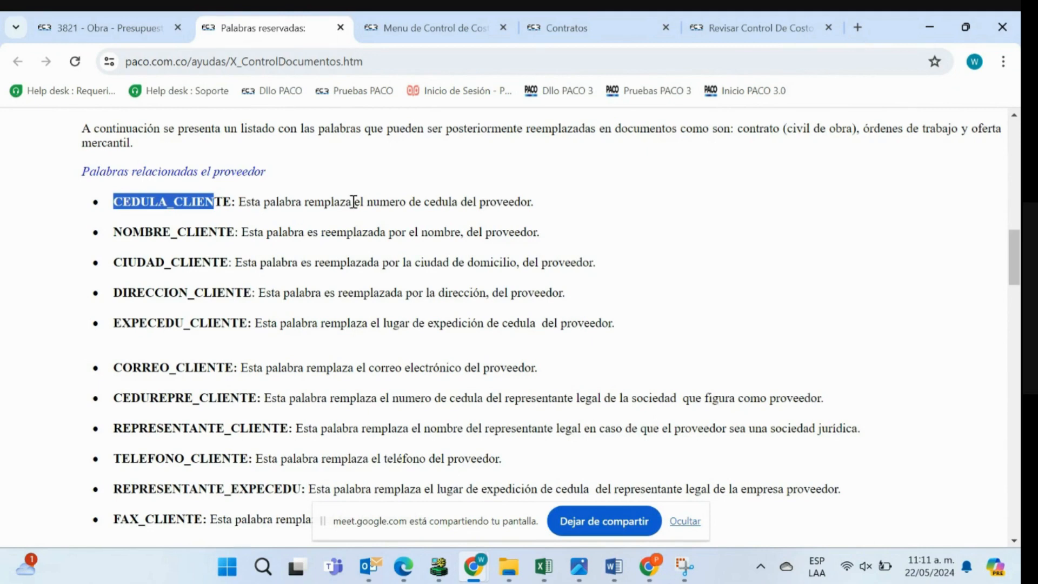
pyautogui.moveTo(534, 204); pyautogui.dragTo(237, 200)
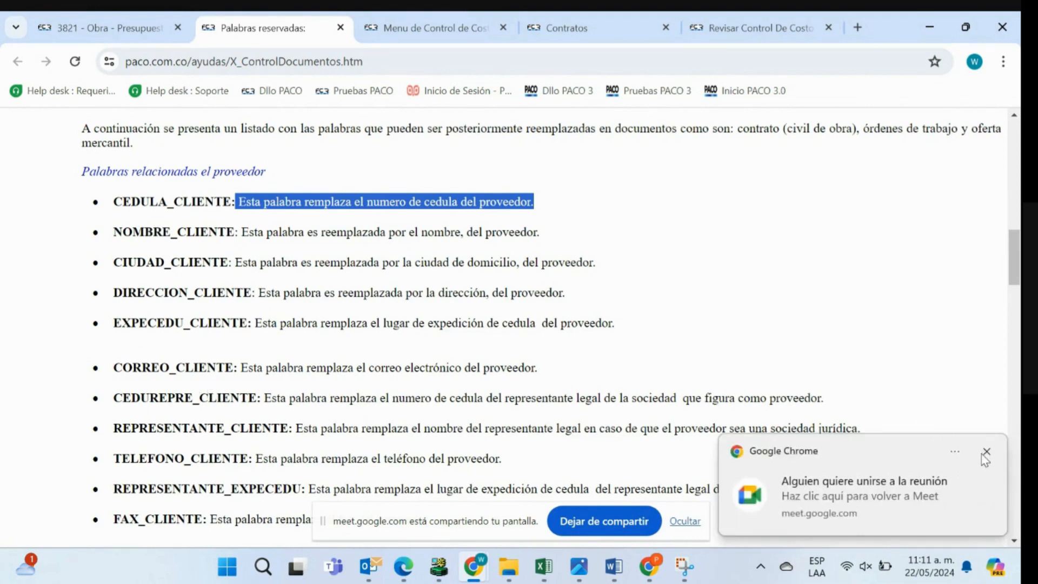
pyautogui.click(984, 453)
# - Examine the project-related reserved words: DIRECCION_PROYECTO, NOMBRE_PROYECTO, TELEFONO_PROYECTO and CIUDAD_PROYECTO
pyautogui.scroll(-6, 1011, 260)
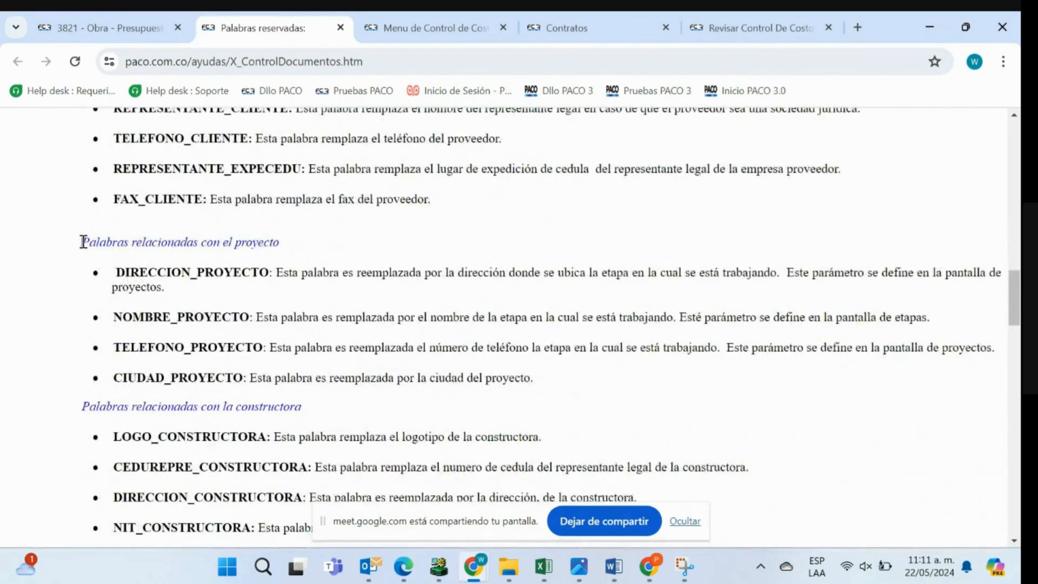
pyautogui.moveTo(81, 242); pyautogui.dragTo(279, 242)
pyautogui.moveTo(120, 271); pyautogui.dragTo(255, 271)
pyautogui.doubleClick(250, 270)
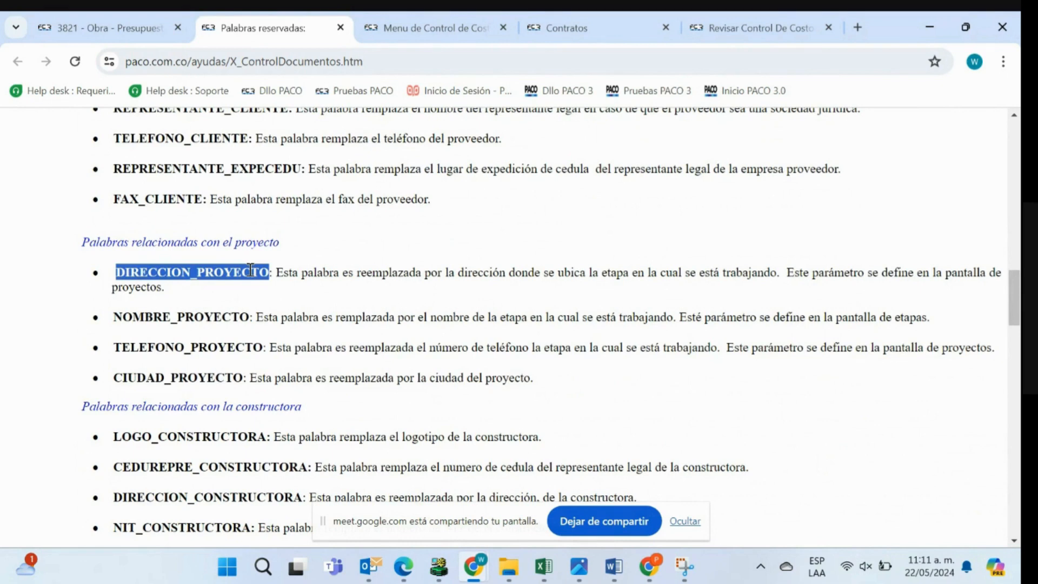
pyautogui.moveTo(250, 316); pyautogui.dragTo(112, 317)
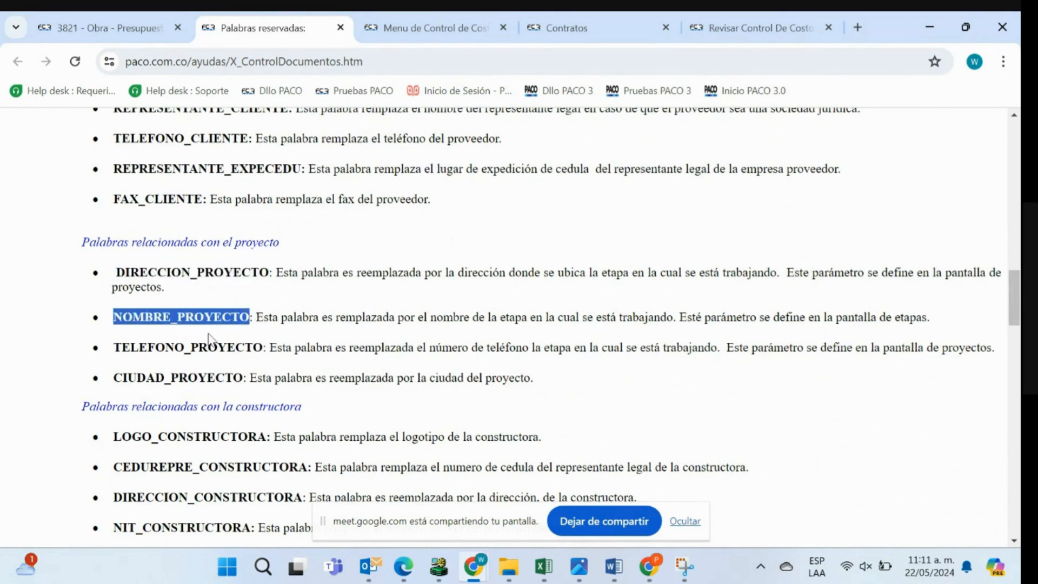
pyautogui.moveTo(263, 348); pyautogui.dragTo(105, 348)
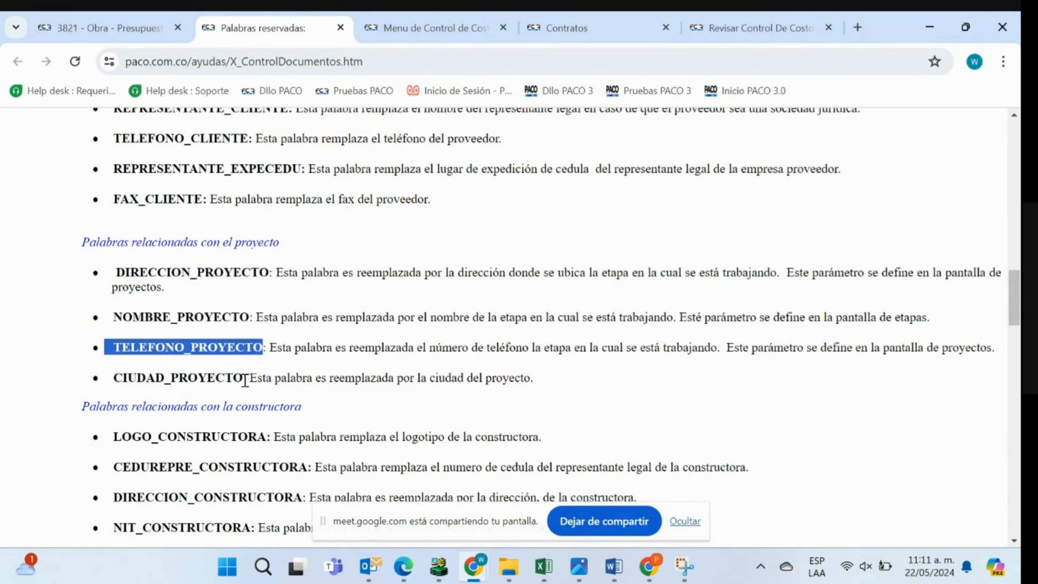
pyautogui.moveTo(245, 380); pyautogui.dragTo(131, 377)
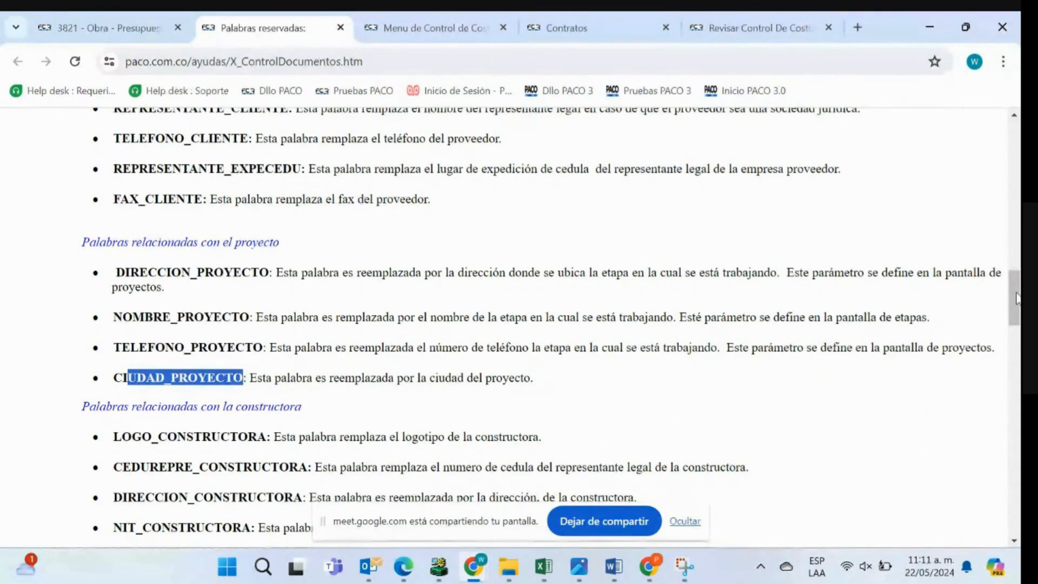
# - Examine the builder-related reserved words, including LOGO_CONSTRUCTORA and CEDUREPRE_CONSTRUCTORA
pyautogui.moveTo(1015, 292); pyautogui.dragTo(1015, 322)
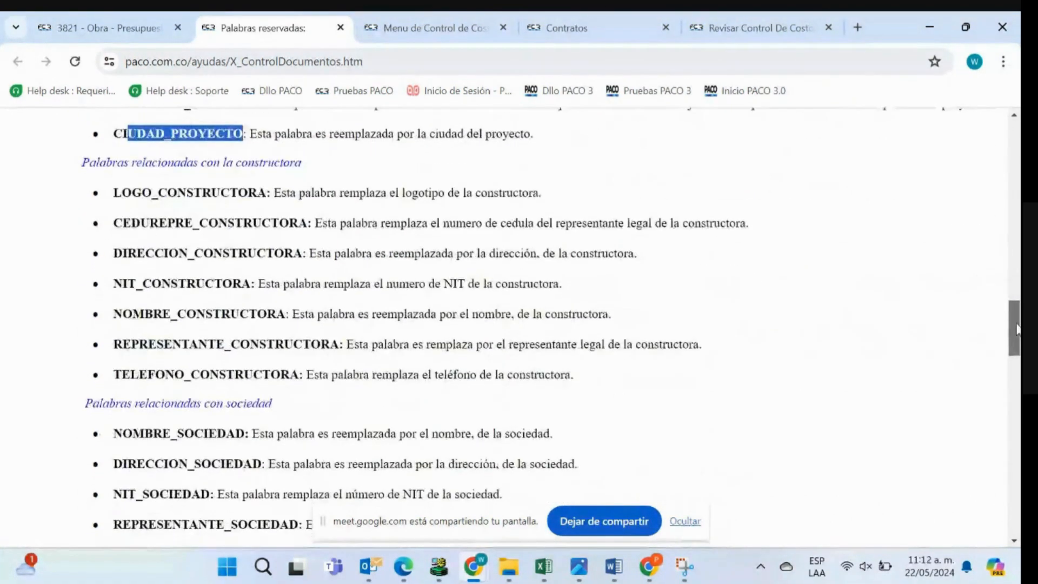
pyautogui.doubleClick(203, 192)
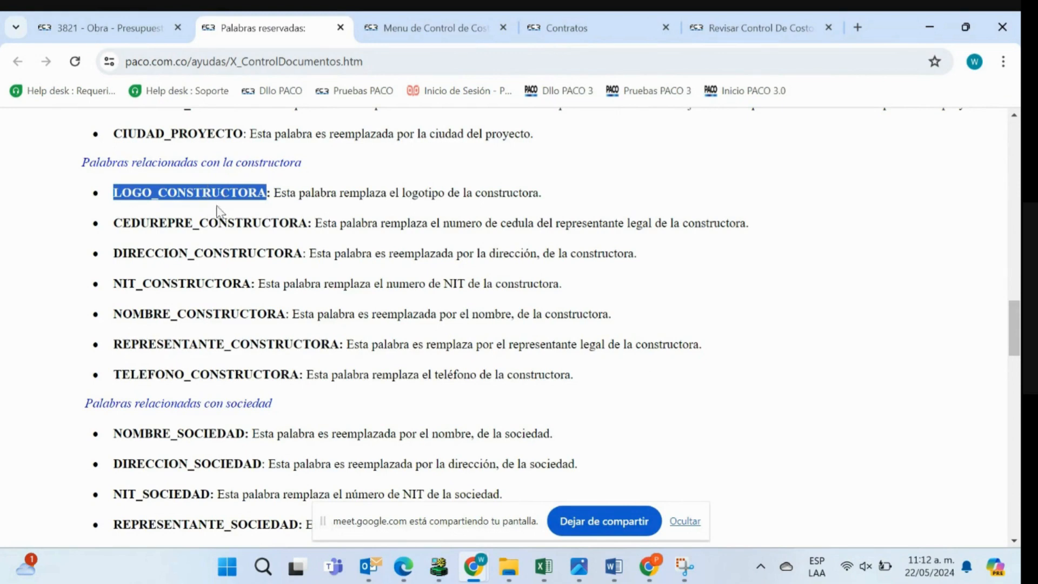
pyautogui.moveTo(306, 225); pyautogui.dragTo(115, 227)
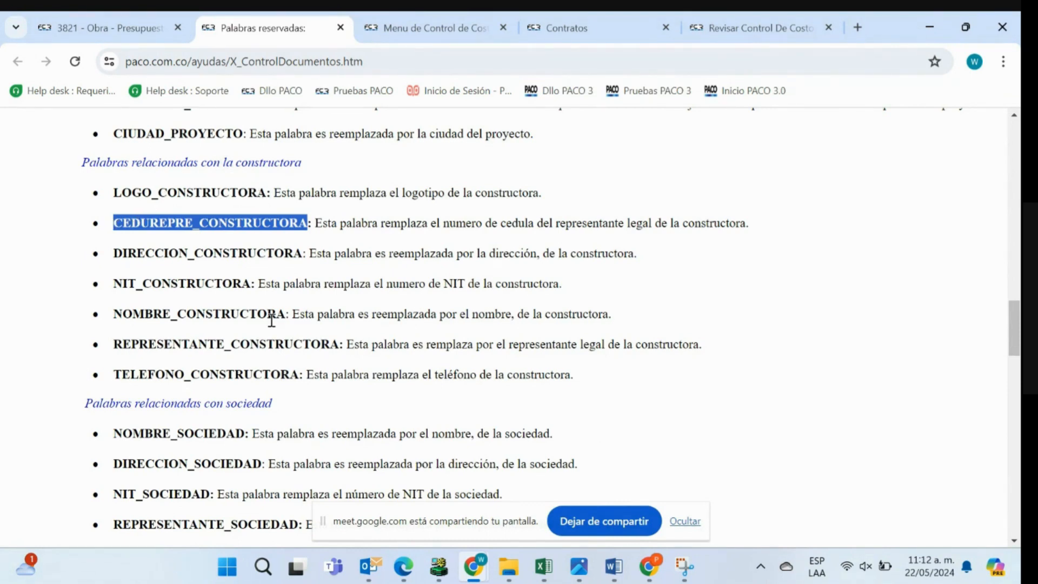
pyautogui.click(986, 451)
# - Look through the contract-related reserved words and copy OBJETO_CONTRATO
pyautogui.moveTo(1017, 323); pyautogui.dragTo(1017, 381)
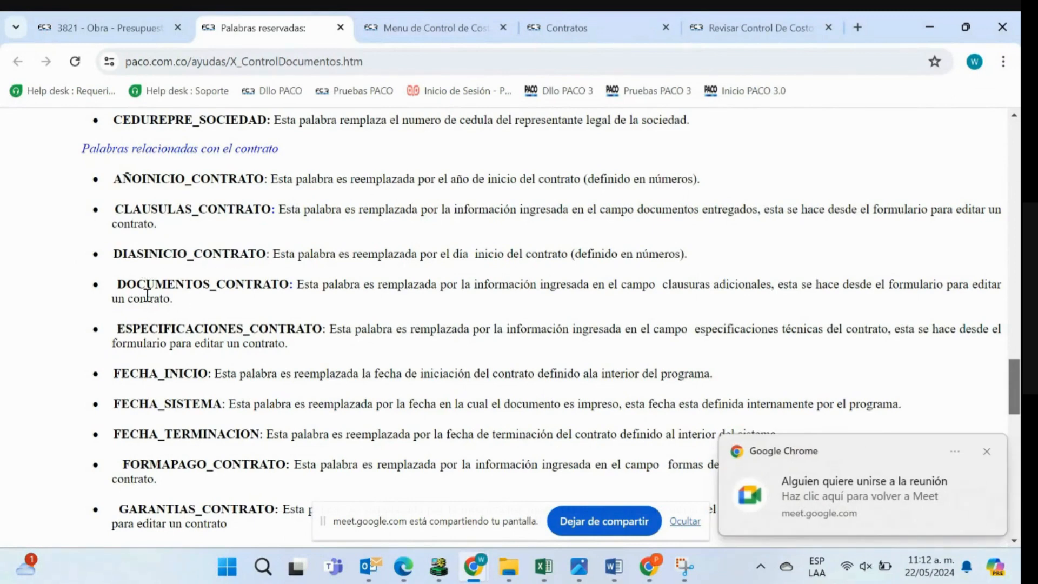
pyautogui.doubleClick(307, 331)
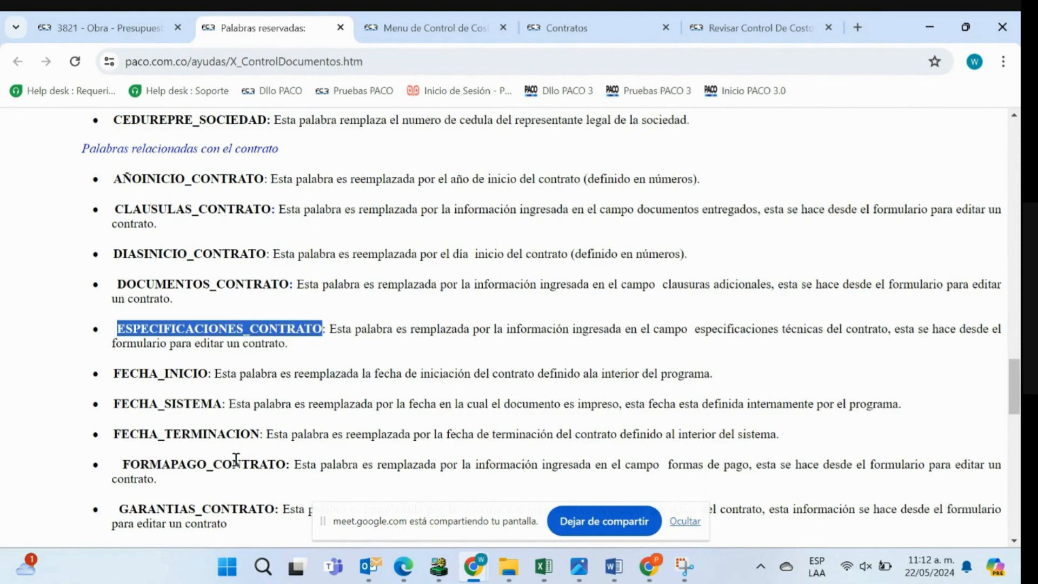
pyautogui.moveTo(1014, 374); pyautogui.dragTo(1013, 406)
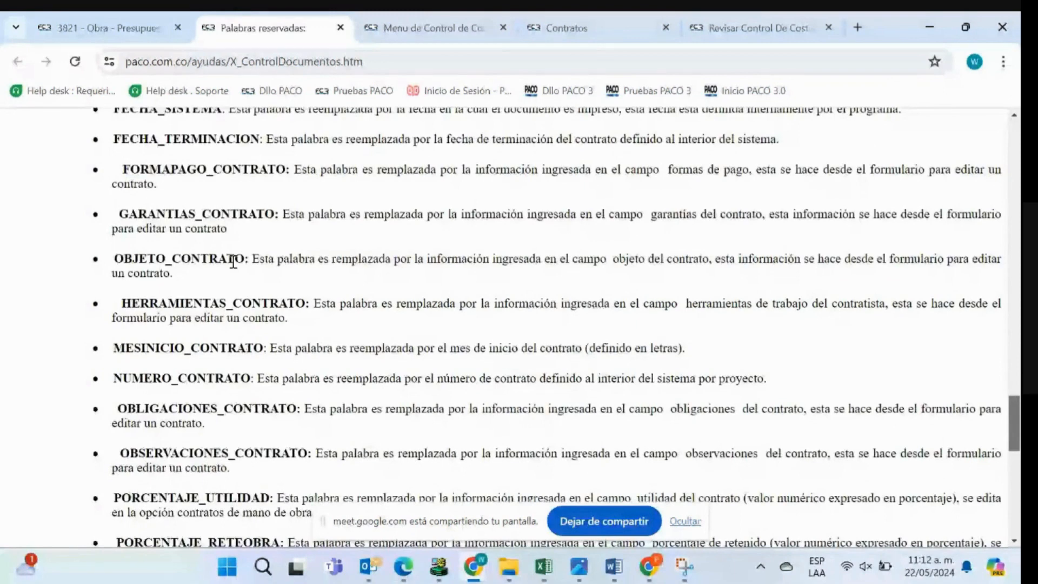
pyautogui.moveTo(244, 259); pyautogui.dragTo(119, 261)
pyautogui.hotkey('ctrl', 'c')
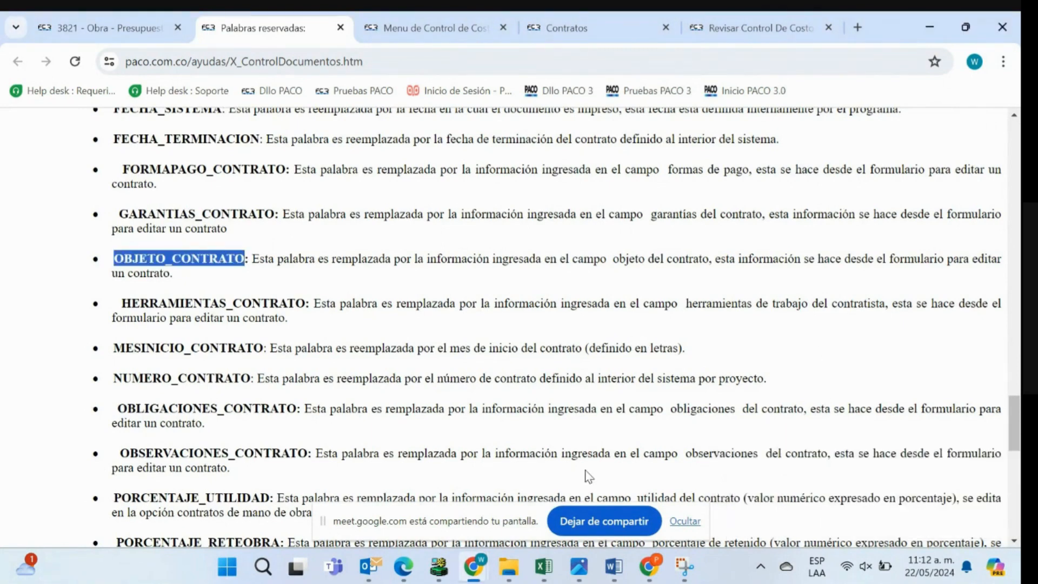
# - Switch to the contract format in Word and paste OBJETO_CONTRATO on a new line below the Contratista line
pyautogui.moveTo(613, 566)
pyautogui.click(583, 485)
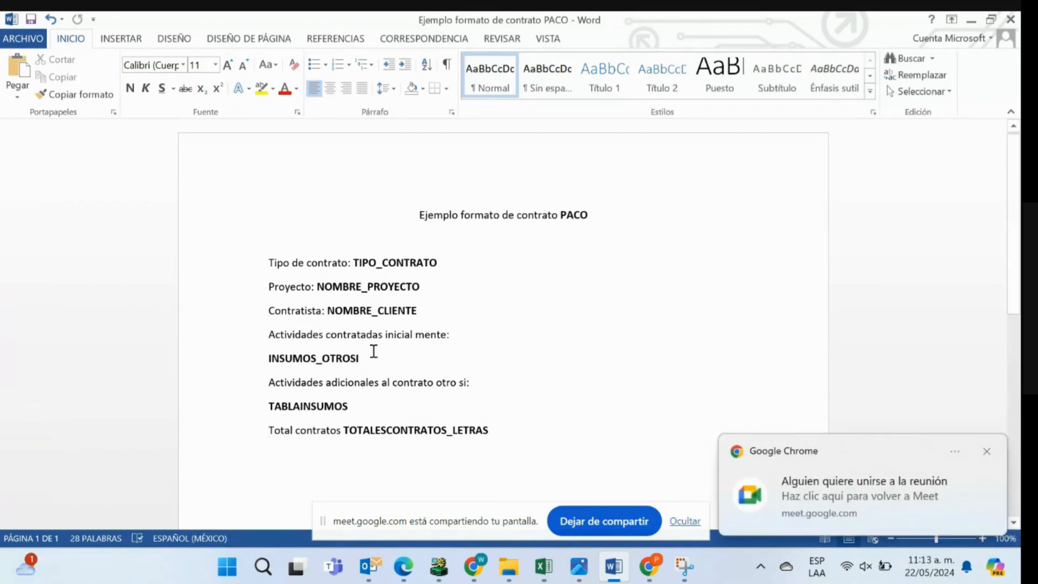
pyautogui.click(441, 314)
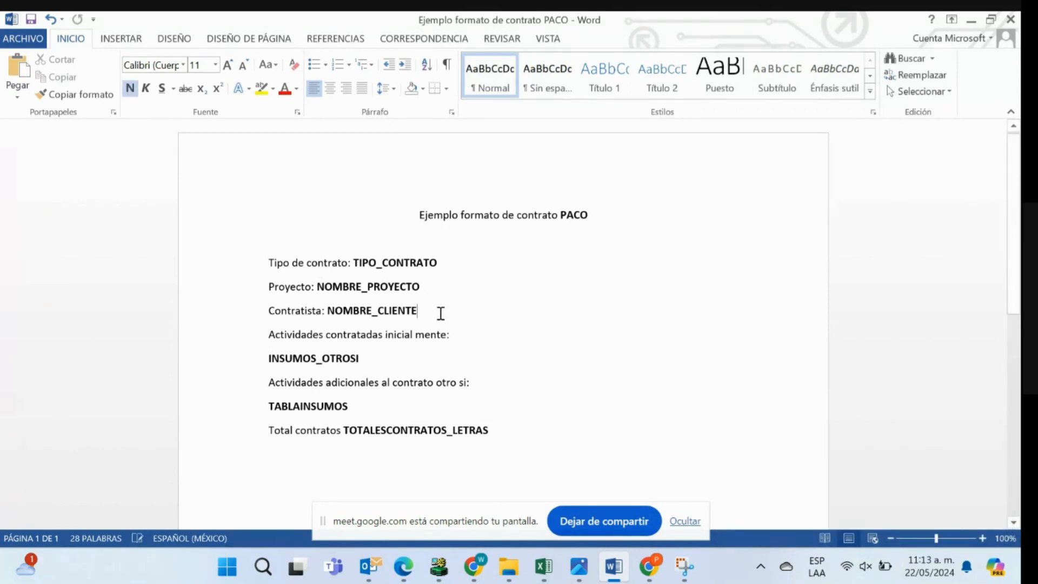
pyautogui.press('Return')
pyautogui.hotkey('ctrl', 'v')
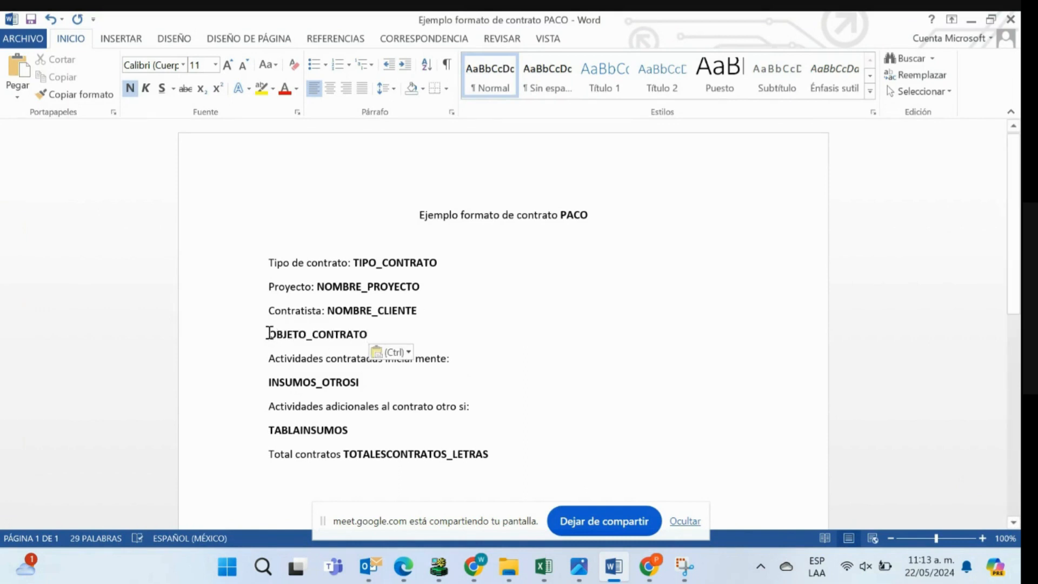
# - Add the label "Objeto contrato" in front of the OBJETO_CONTRATO placeholder
pyautogui.write('objetgo cont')
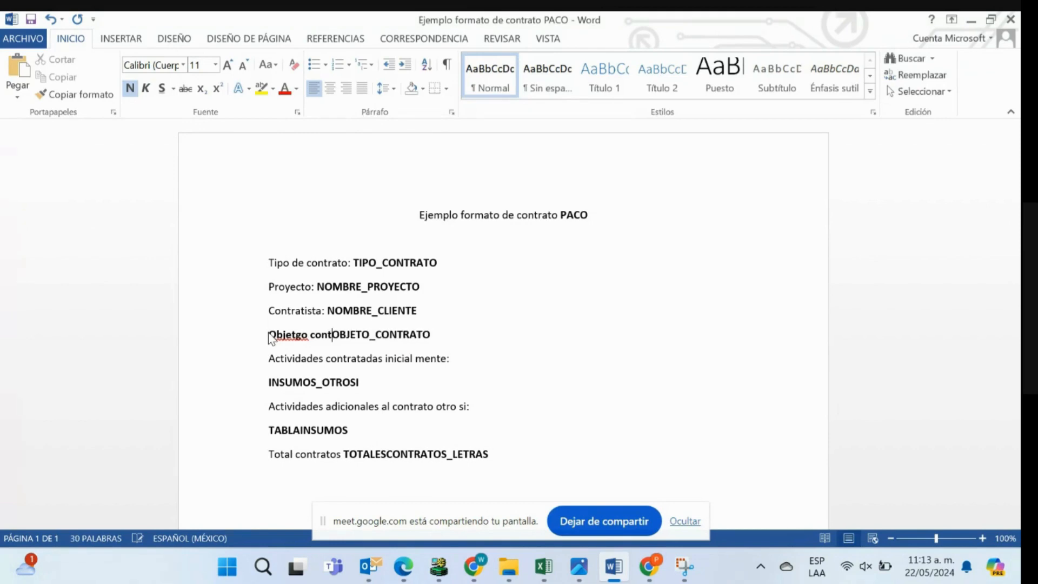
pyautogui.write('rato')
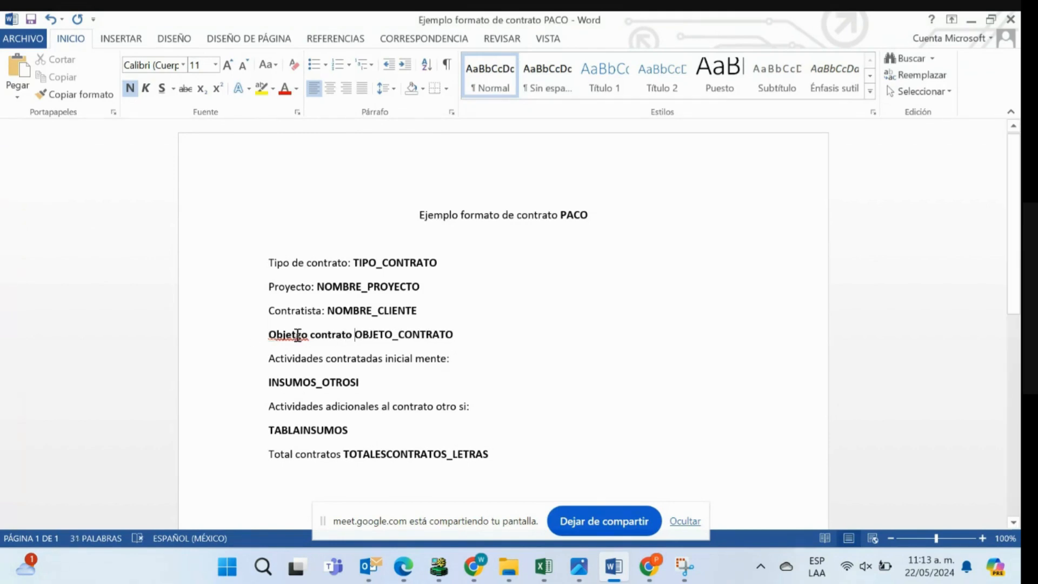
pyautogui.click(300, 335)
pyautogui.press('BackSpace')
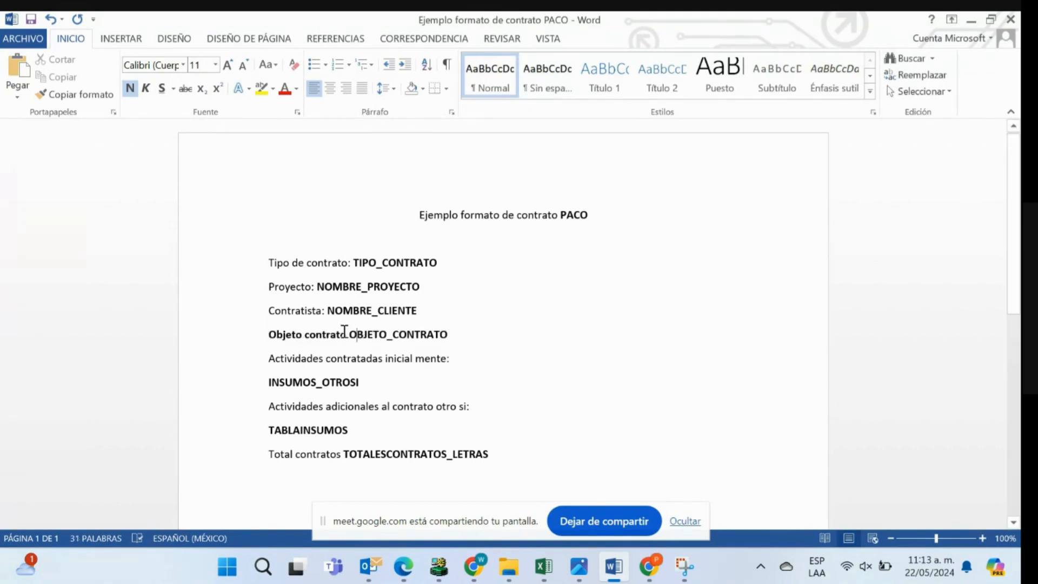
# - Remove the bold formatting from the "Objeto contrato" label and add a colon after it
pyautogui.moveTo(350, 334); pyautogui.dragTo(269, 335)
pyautogui.click(130, 88)
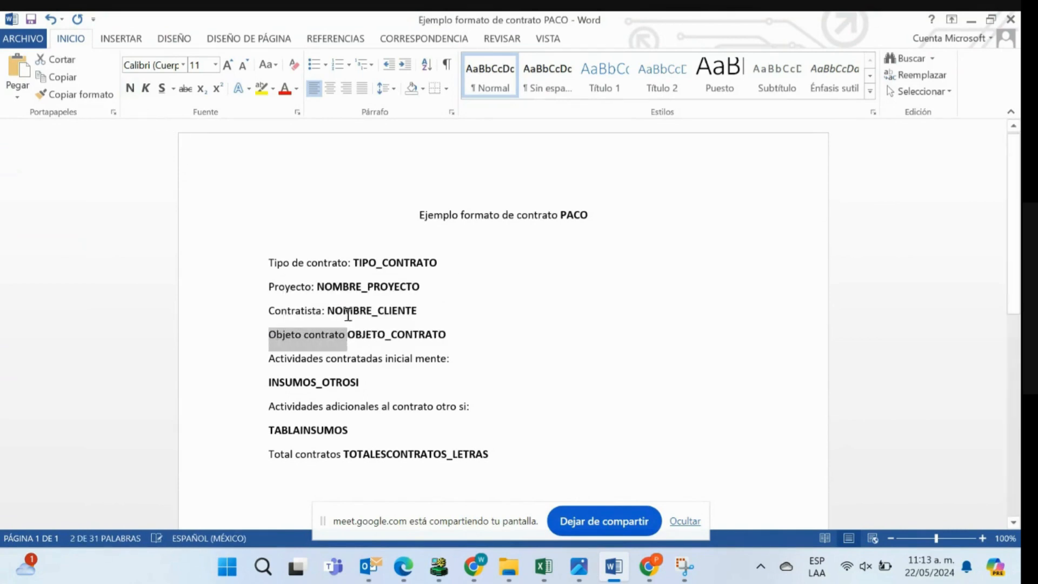
pyautogui.click(346, 339)
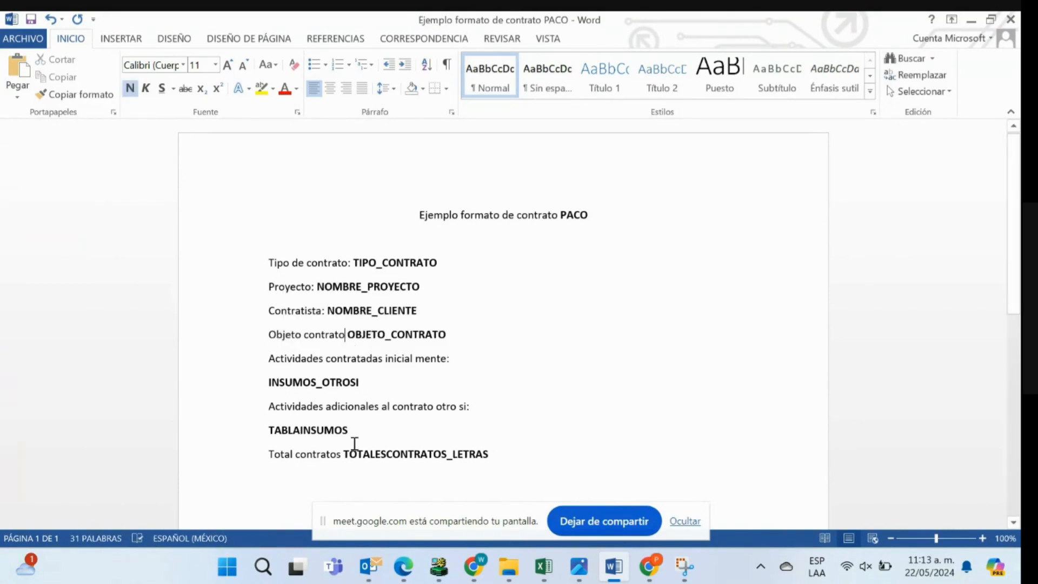
pyautogui.write(':')
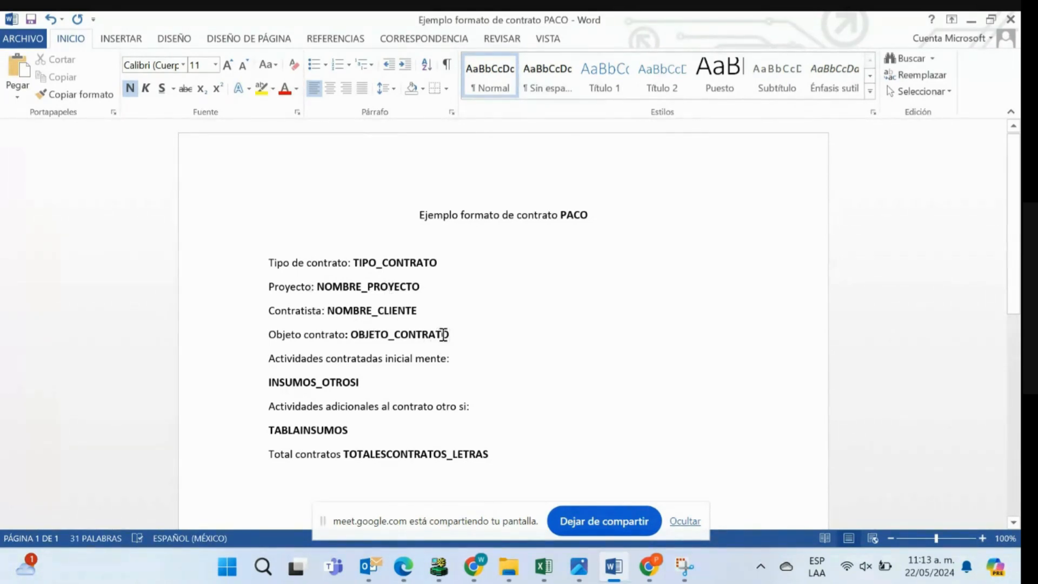
# - Review the placeholders INSUMOS_OTROSI, TABLAINSUMOS and TOTALESCONTRATOS_LETRAS in the contract format
pyautogui.moveTo(266, 383); pyautogui.dragTo(368, 390)
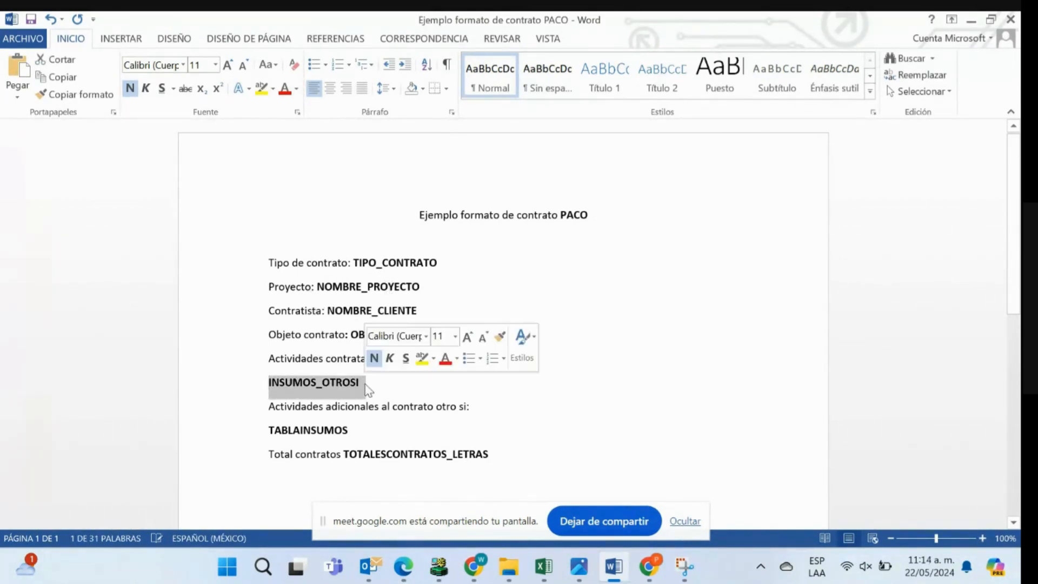
pyautogui.moveTo(274, 430); pyautogui.dragTo(354, 433)
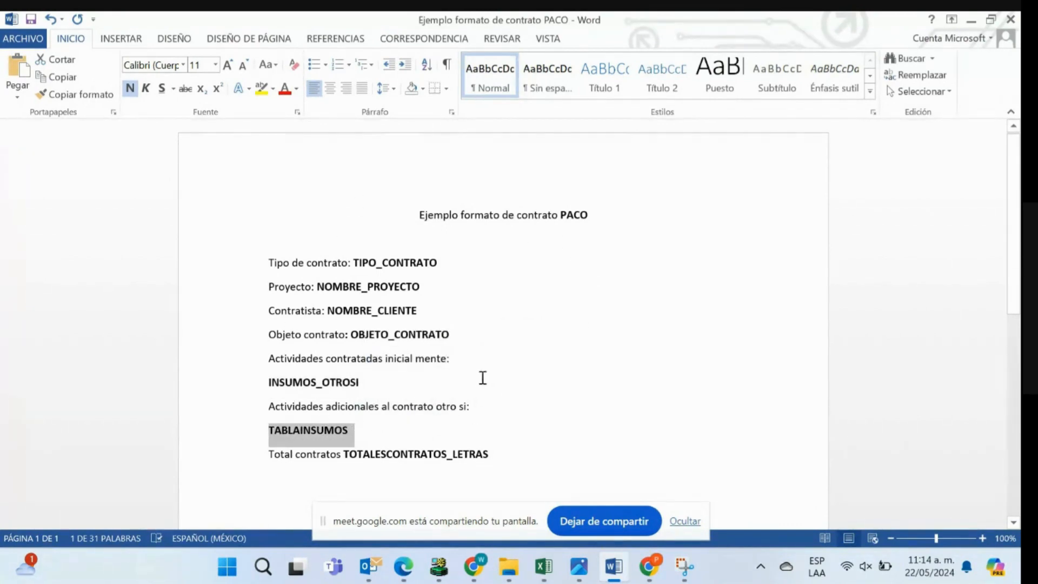
pyautogui.click(524, 456)
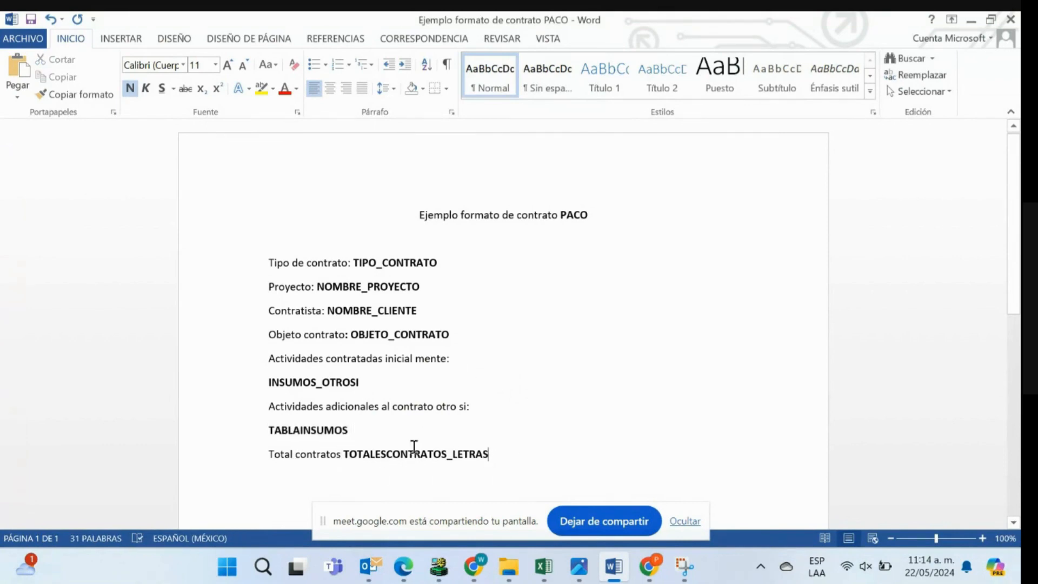
pyautogui.moveTo(343, 454); pyautogui.dragTo(517, 459)
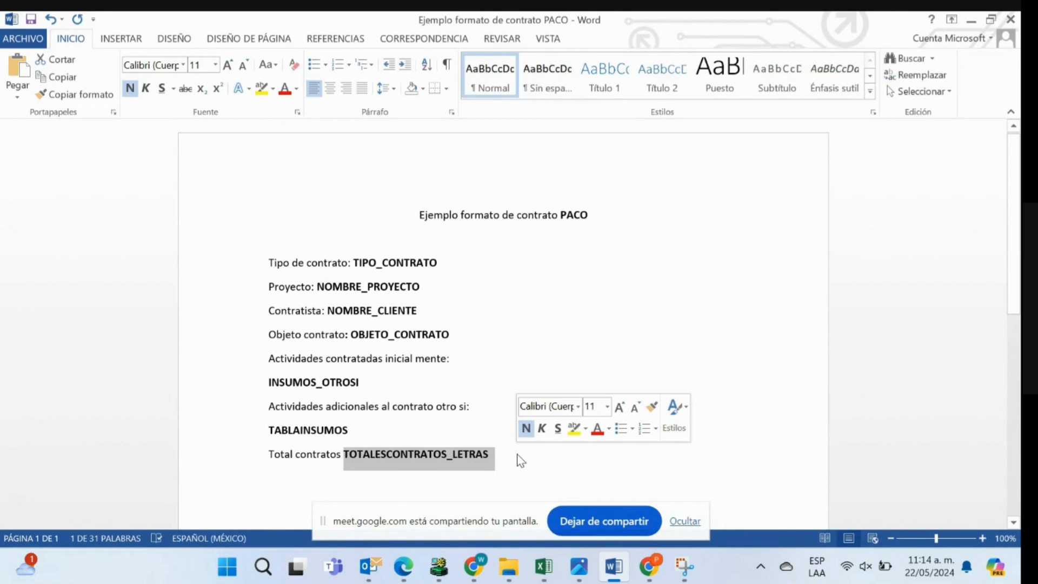
# - Switch to PACO's Contratos page in Chrome and check the existing contracts of supplier FCR S.A.S
pyautogui.click(517, 465)
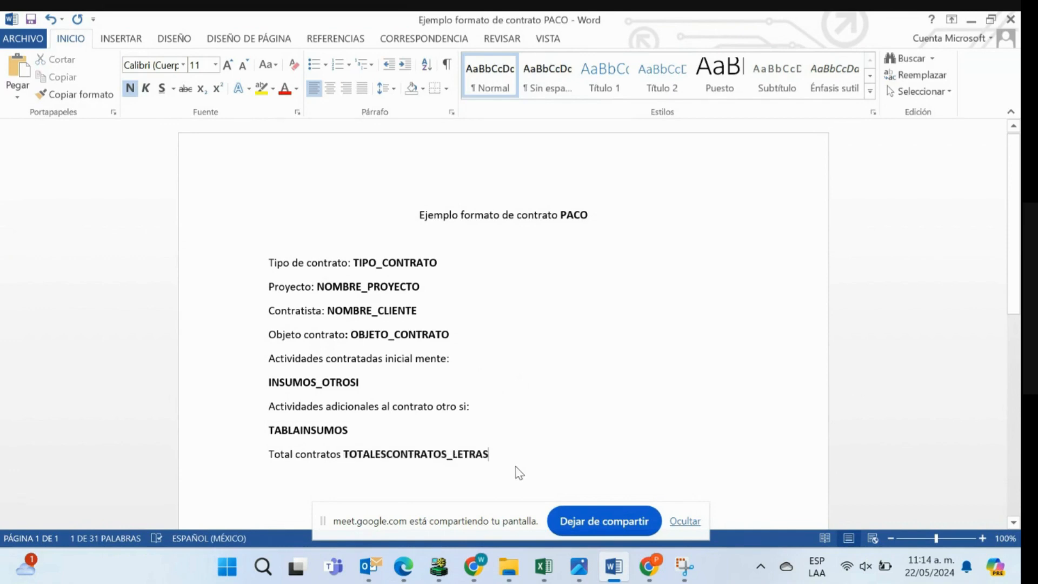
pyautogui.moveTo(651, 577)
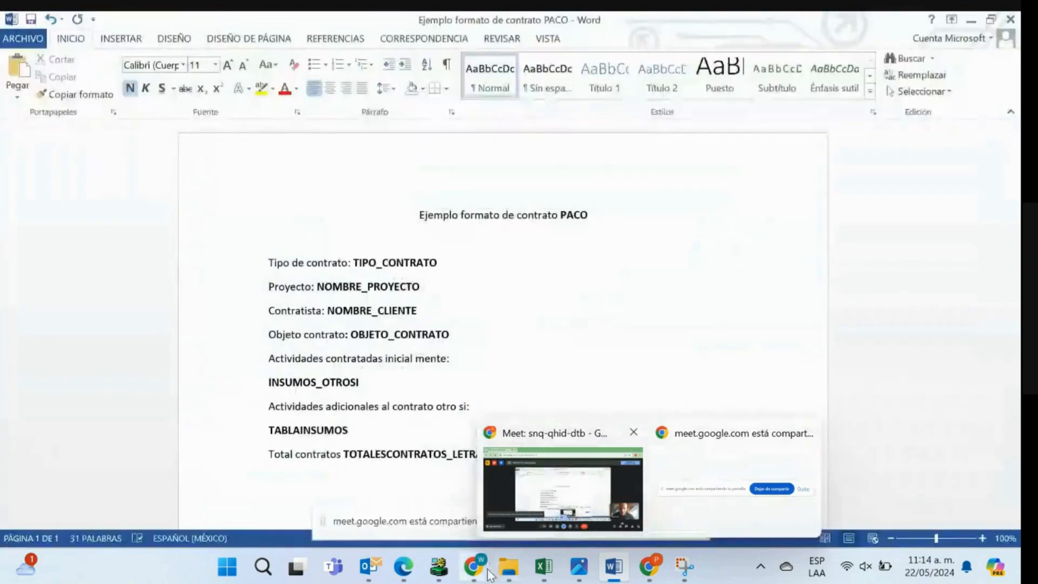
pyautogui.moveTo(485, 575)
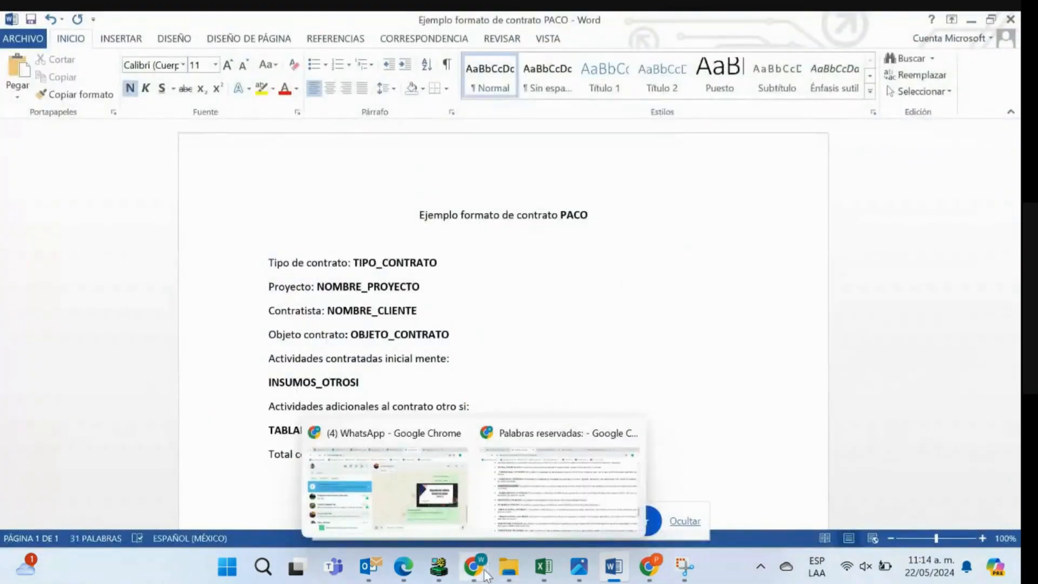
pyautogui.click(540, 476)
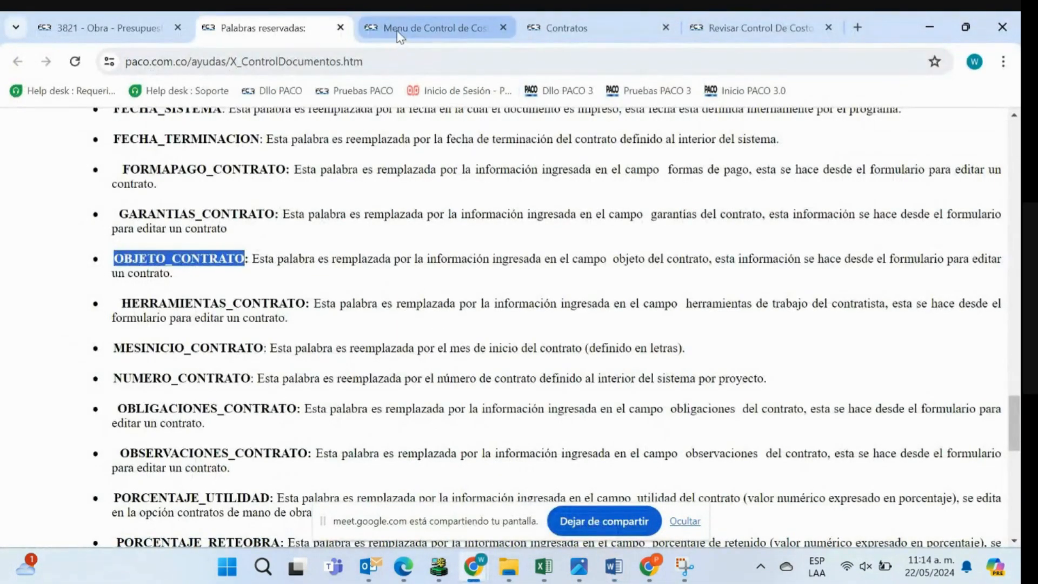
pyautogui.click(433, 28)
pyautogui.click(89, 118)
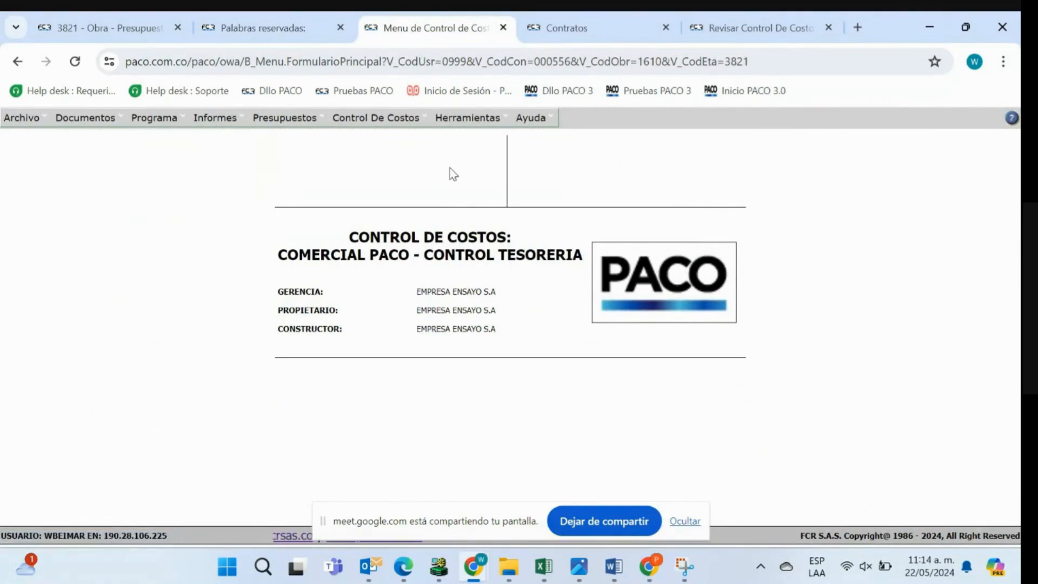
pyautogui.click(579, 34)
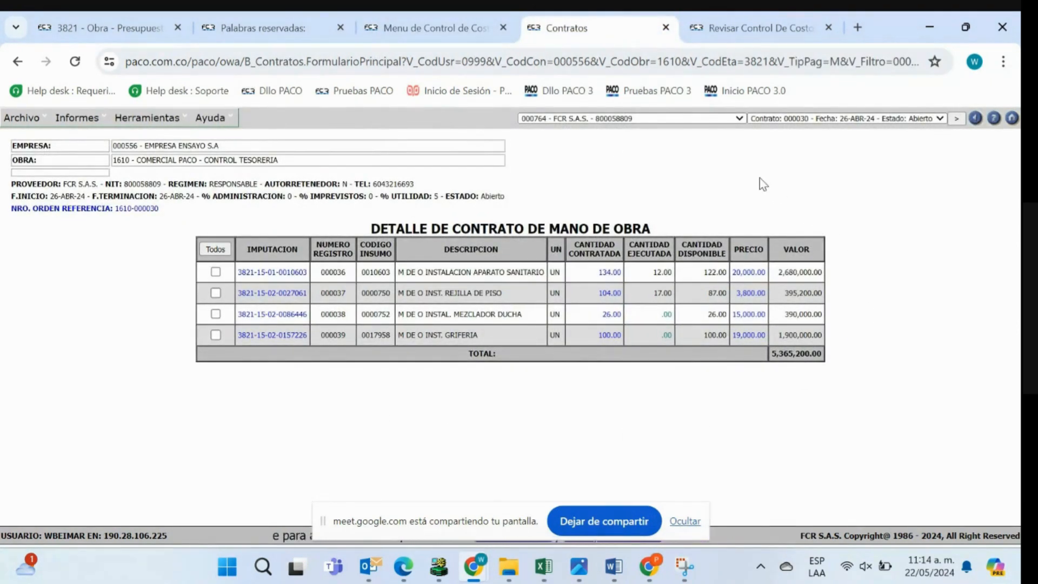
pyautogui.click(777, 119)
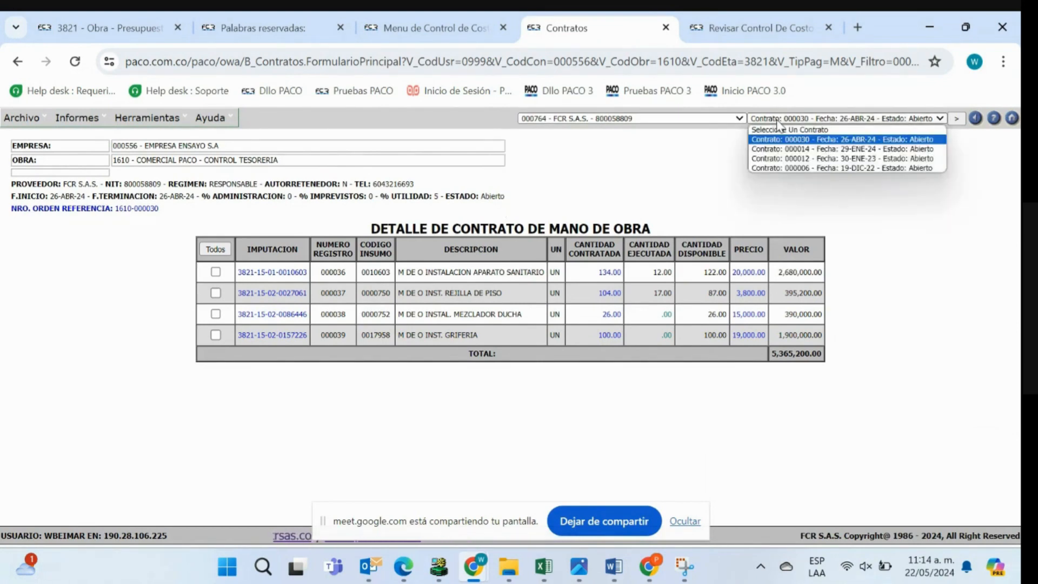
pyautogui.click(777, 123)
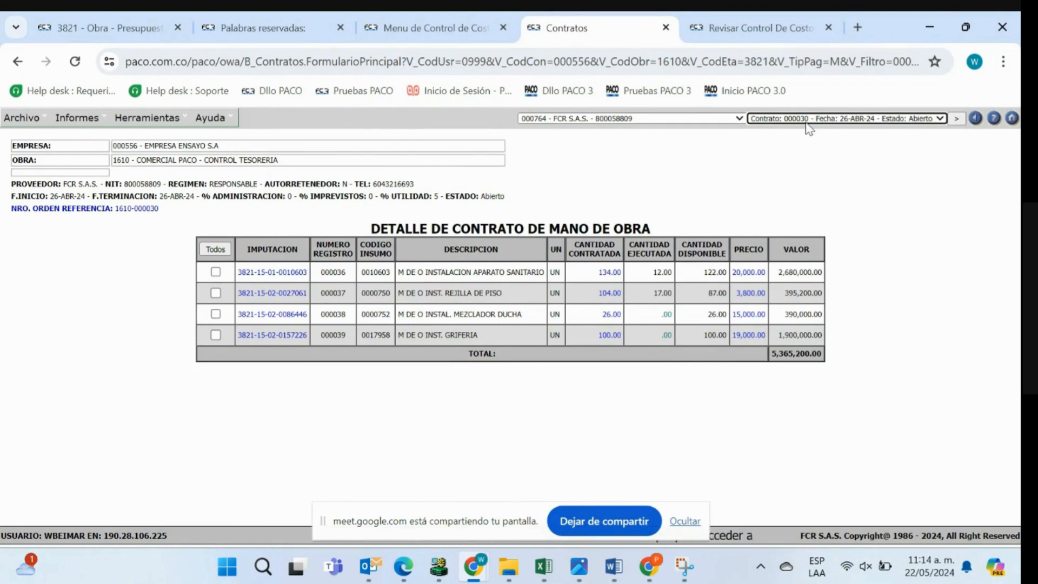
# - Create and save a new labour contract document for supplier FCR S.A.S
pyautogui.moveTo(22, 118)
pyautogui.click(24, 137)
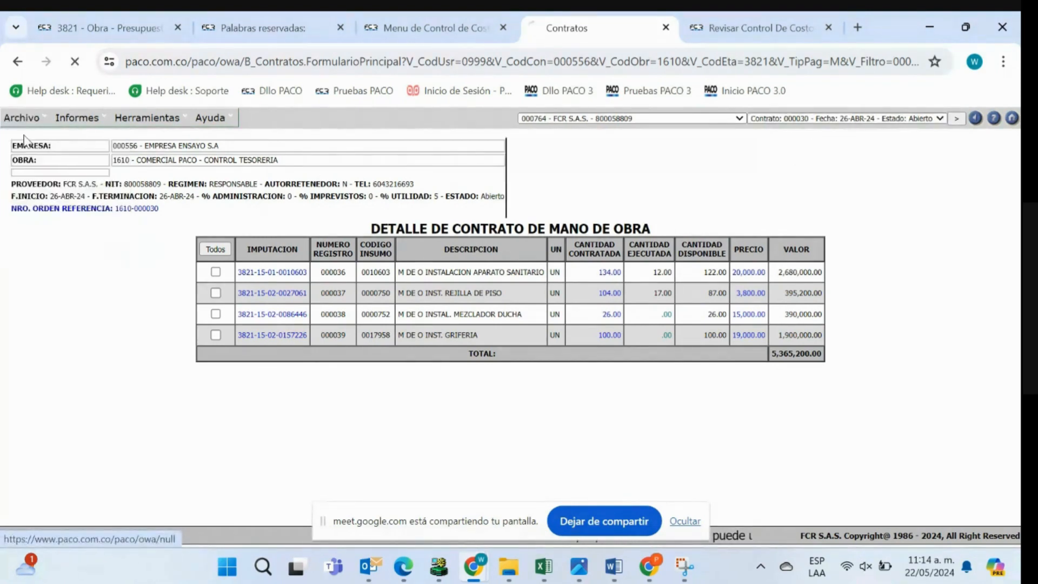
pyautogui.click(466, 326)
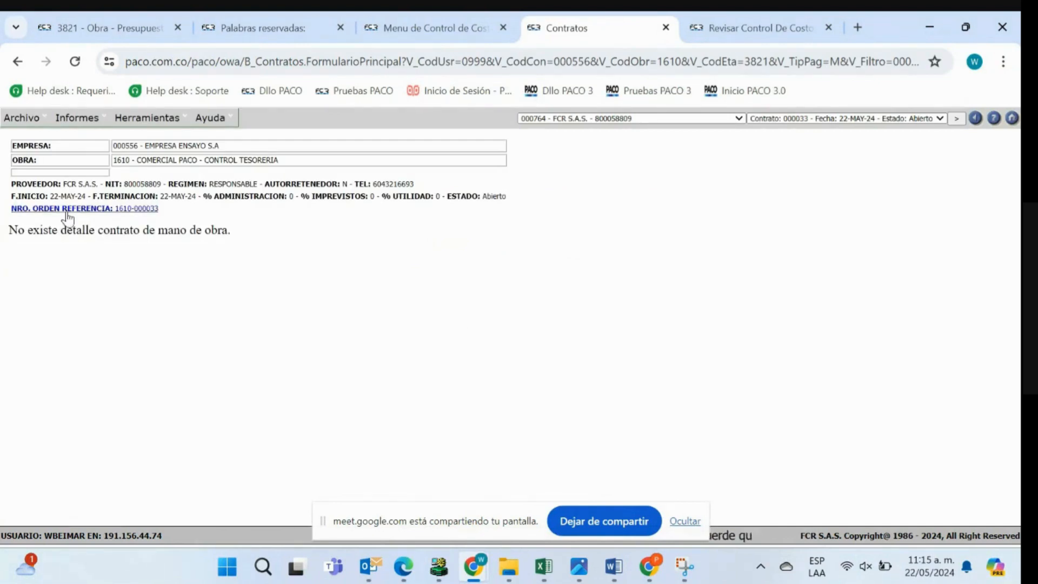
# - Open the form for adding a supply item to the new contract and search for "m de o plomeria"
pyautogui.moveTo(24, 117)
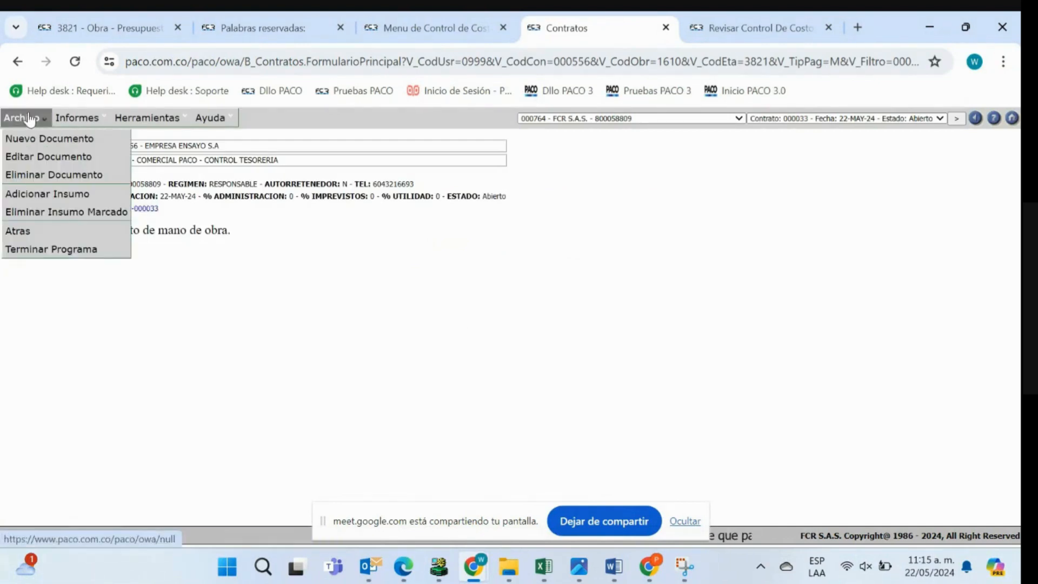
pyautogui.click(38, 194)
pyautogui.moveTo(301, 28); pyautogui.dragTo(498, 60)
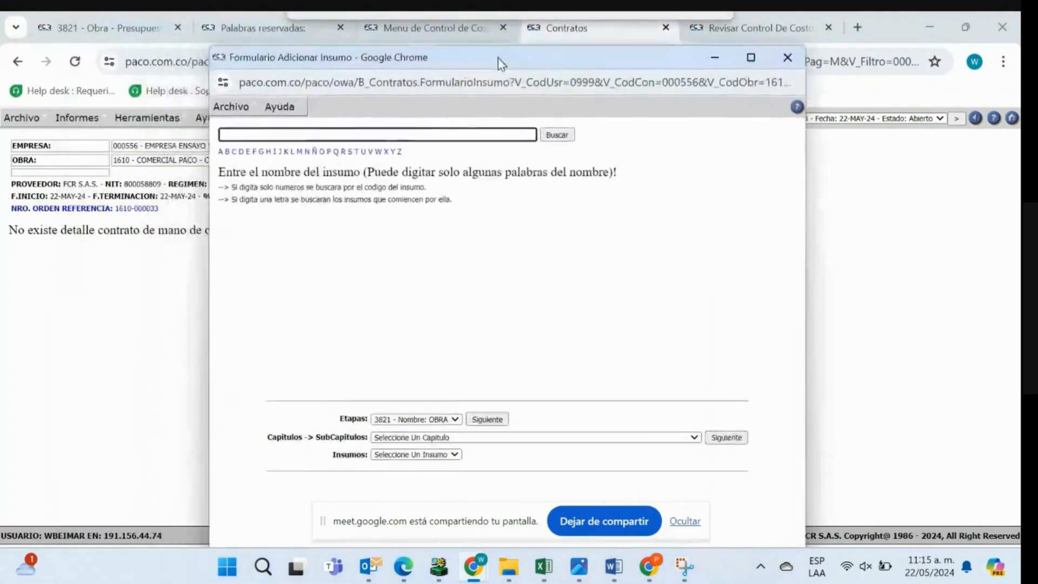
pyautogui.click(374, 135)
pyautogui.write('m de')
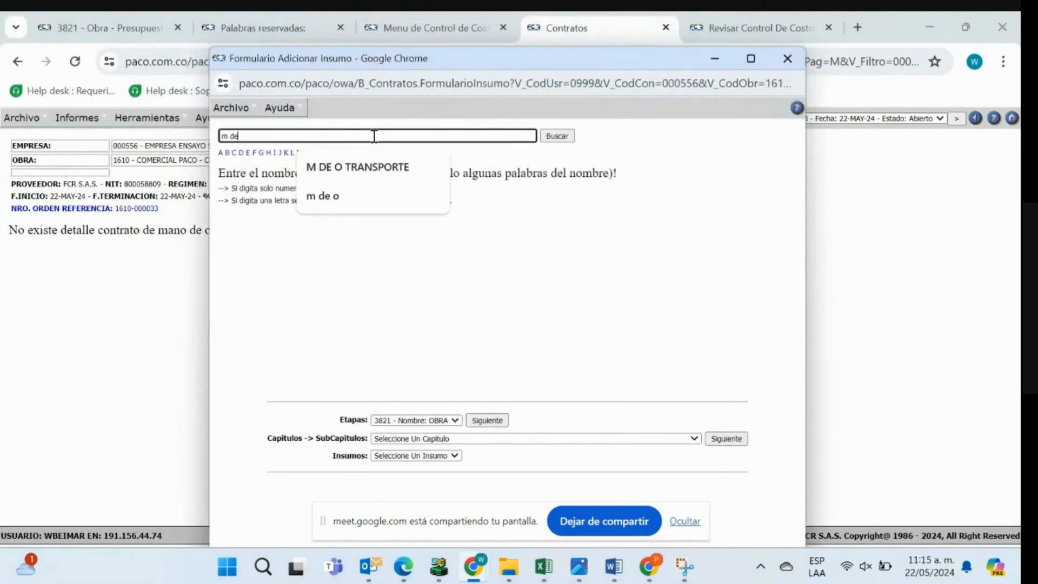
pyautogui.write(' o plomeria')
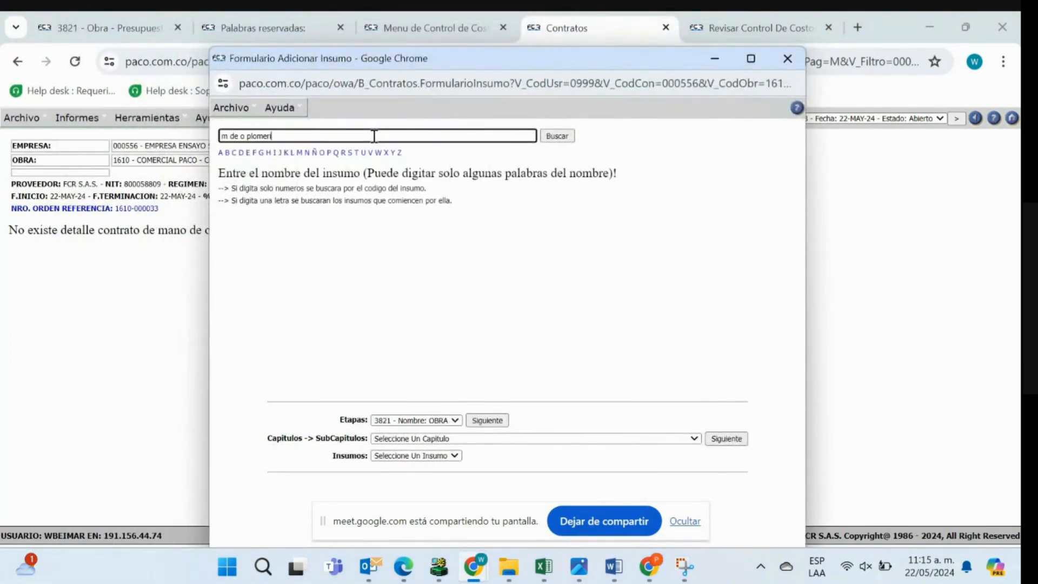
pyautogui.click(556, 136)
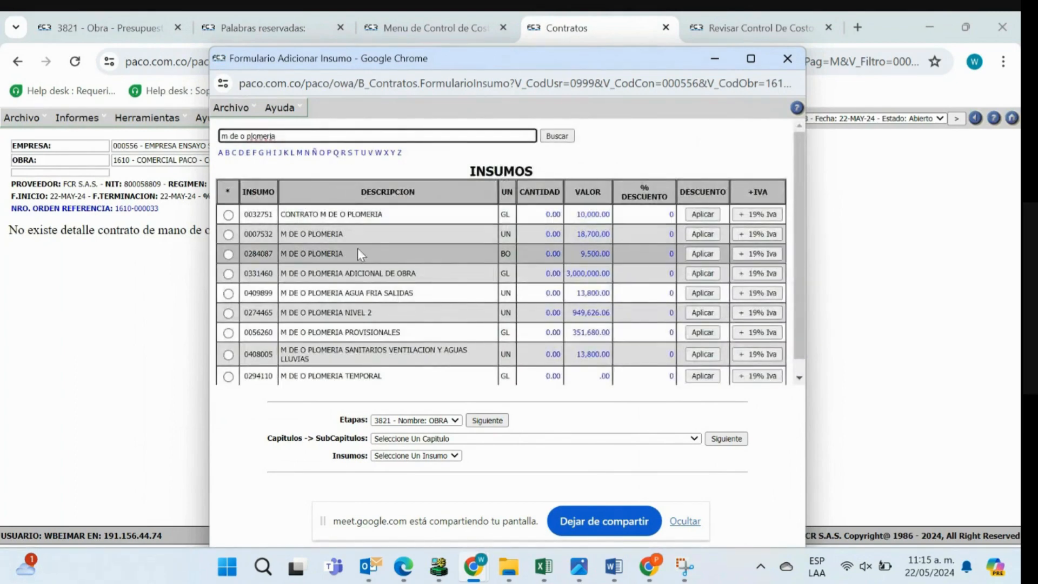
# - Select item 0007532 M DE O PLOMERIA and set its quantity to 64 and its value to 8300
pyautogui.click(228, 234)
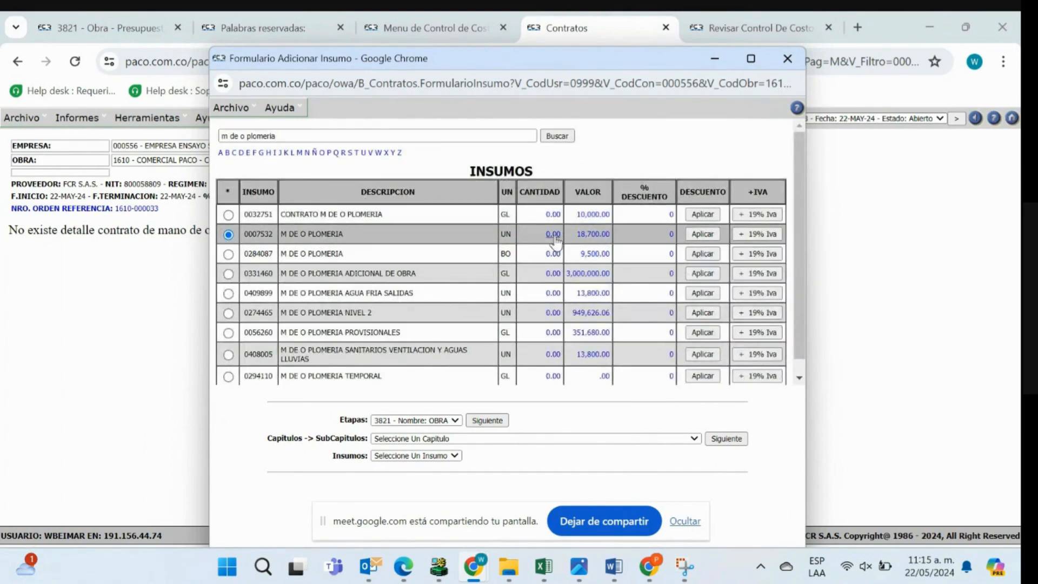
pyautogui.click(552, 233)
pyautogui.write('64')
pyautogui.click(556, 236)
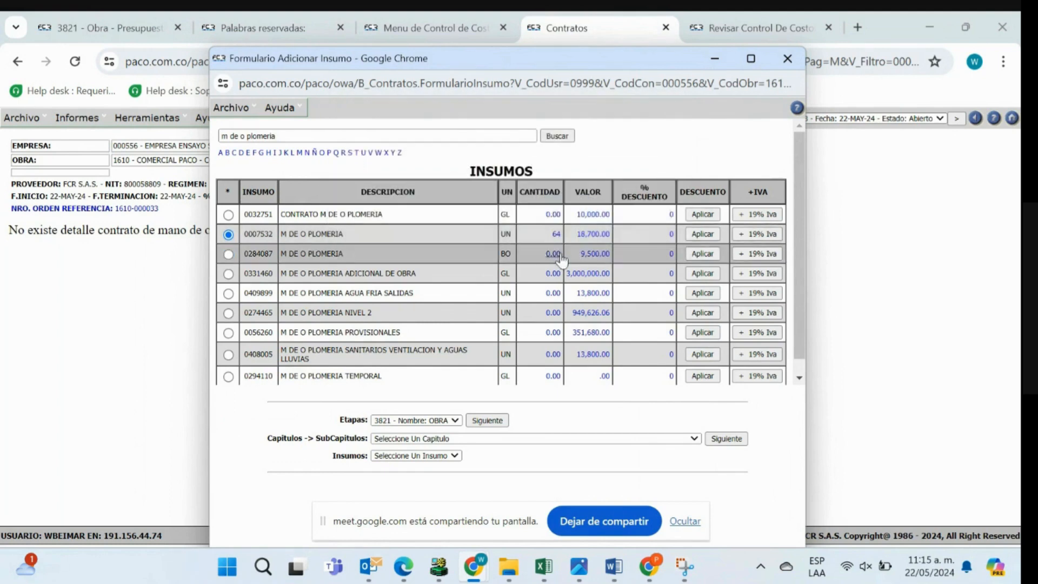
pyautogui.click(594, 238)
pyautogui.write('8')
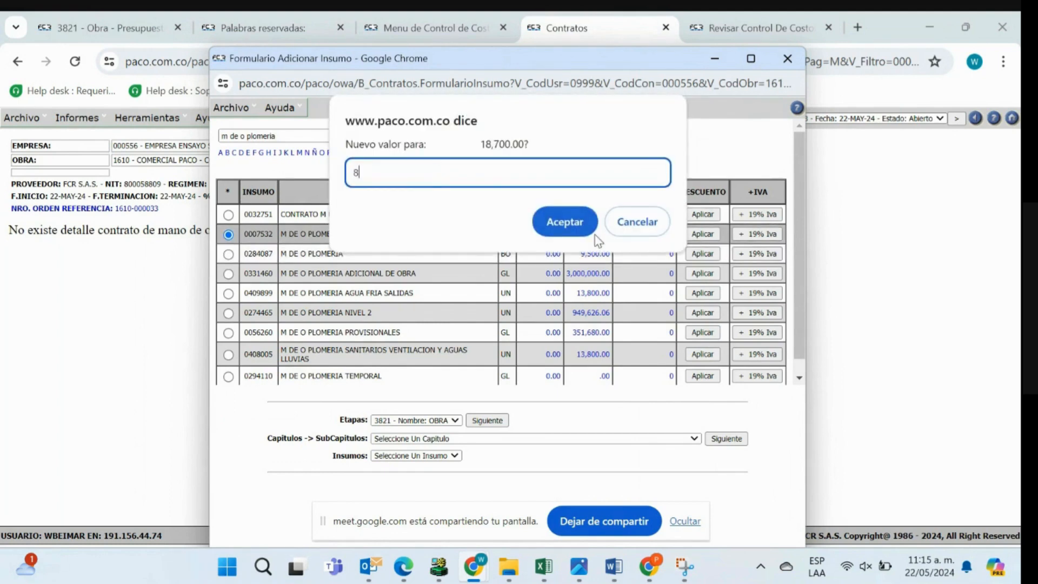
pyautogui.write('300')
pyautogui.click(594, 235)
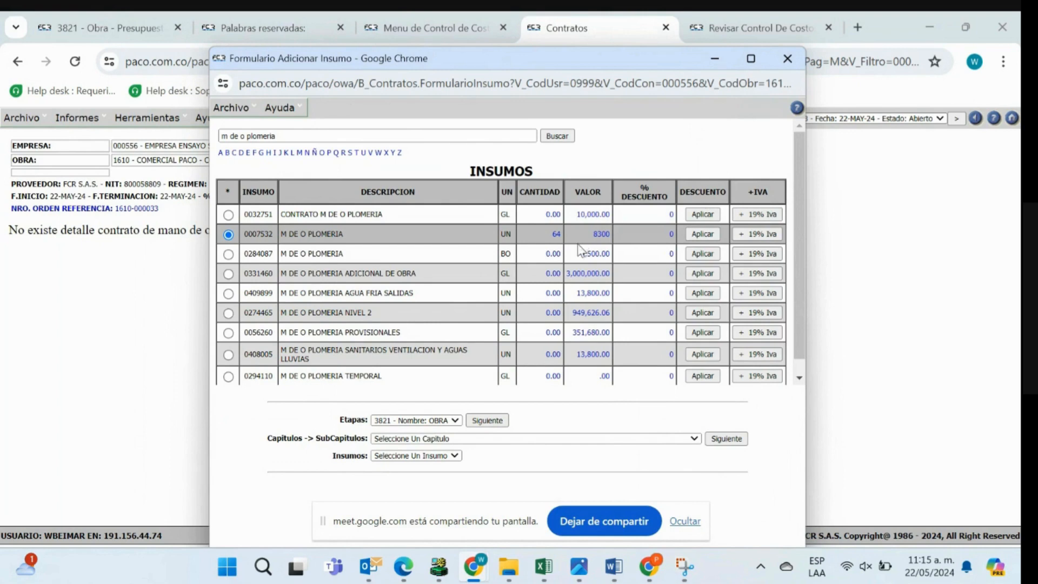
# - Charge the item to subchapter 1502 and input 0063638 M DE O OFICIAL PLOMERO, save it to the contract and close the form
pyautogui.click(510, 439)
pyautogui.write('1502')
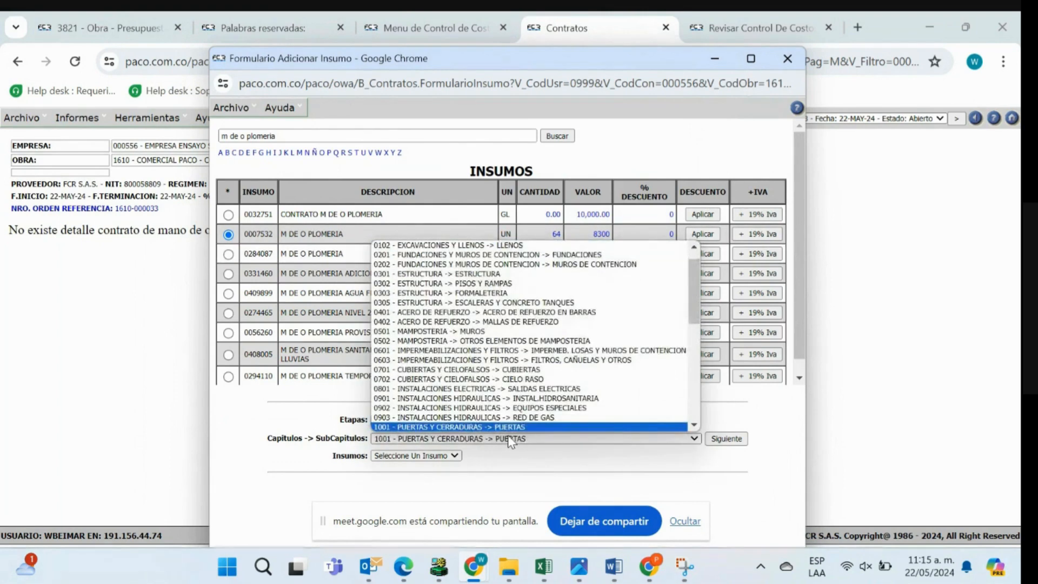
pyautogui.press('Return')
pyautogui.click(511, 455)
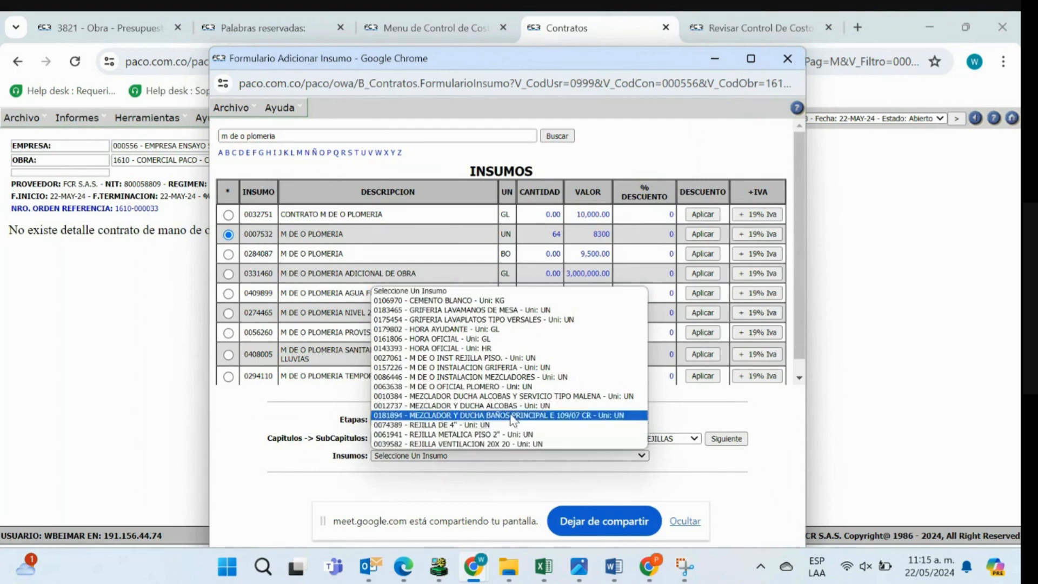
pyautogui.click(499, 387)
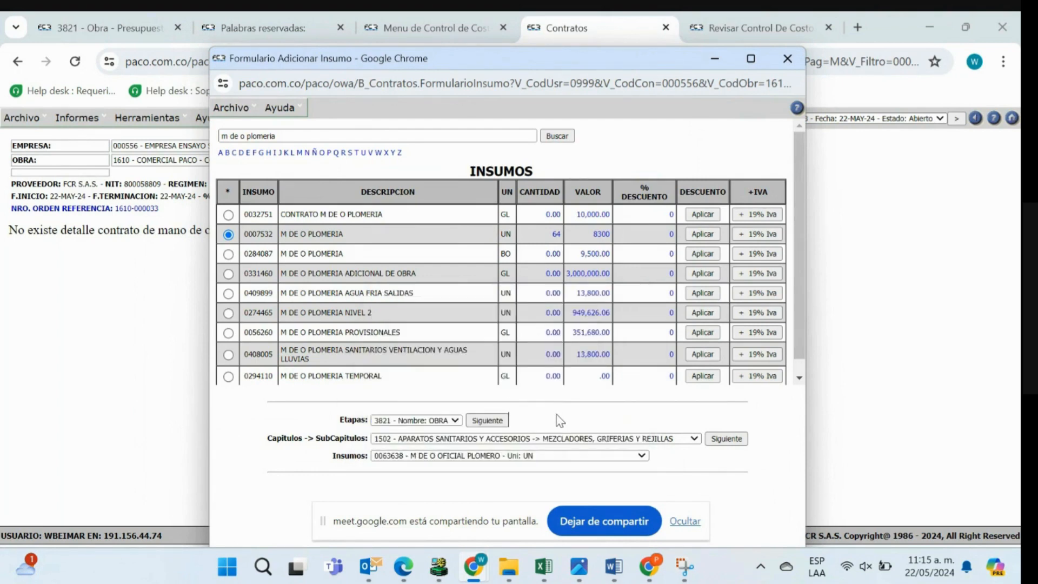
pyautogui.click(229, 102)
pyautogui.click(236, 128)
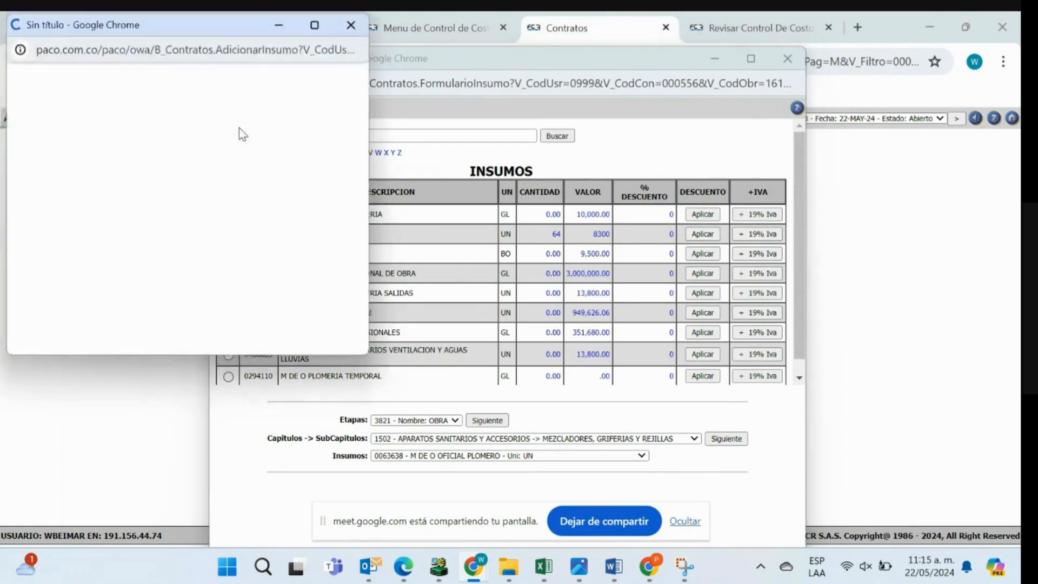
pyautogui.click(787, 58)
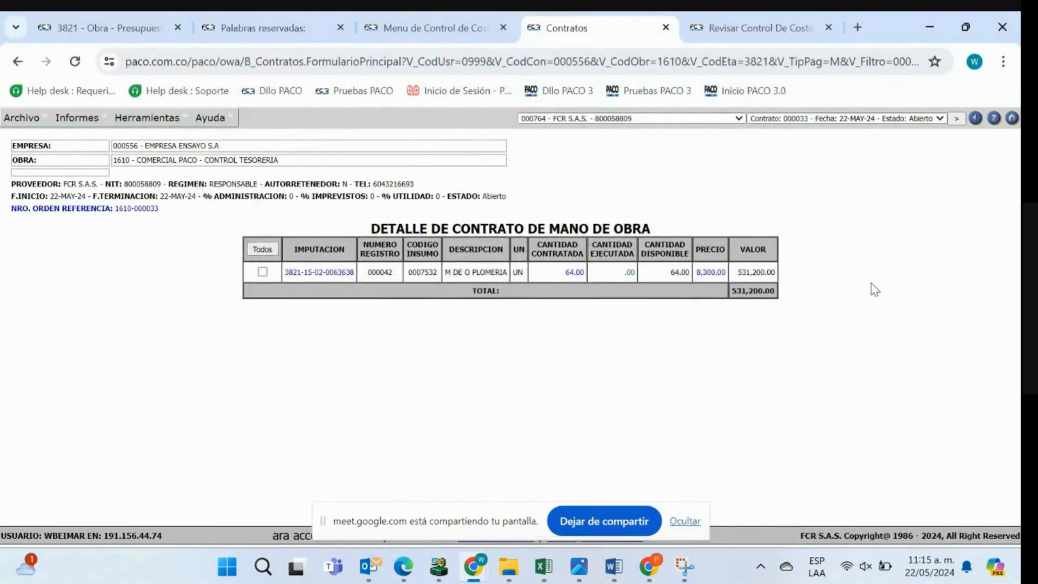
# - Examine the reference order number of the new contract
pyautogui.click(146, 123)
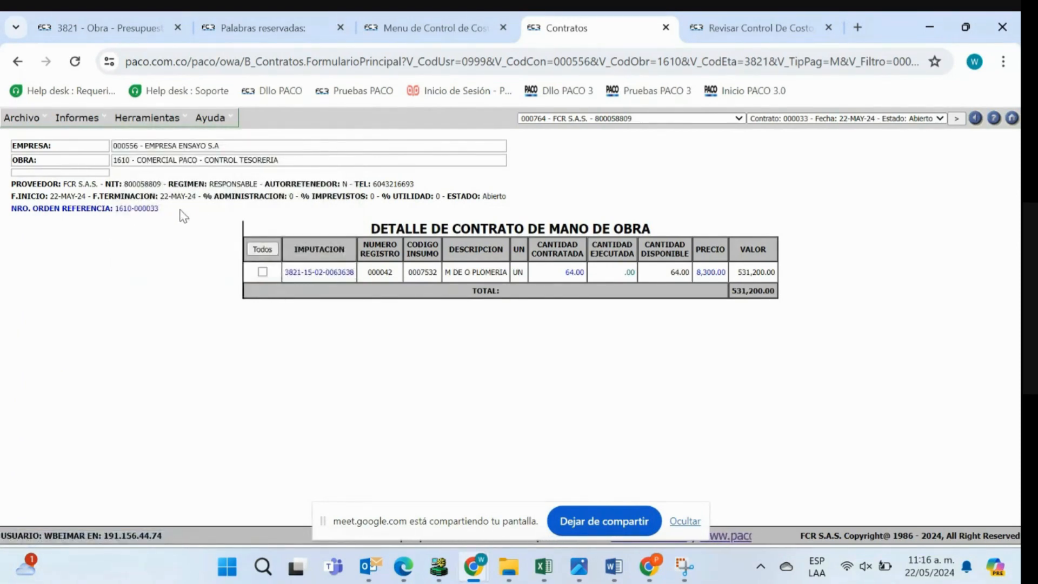
pyautogui.moveTo(158, 212); pyautogui.dragTo(115, 214)
pyautogui.click(168, 217)
pyautogui.click(224, 297)
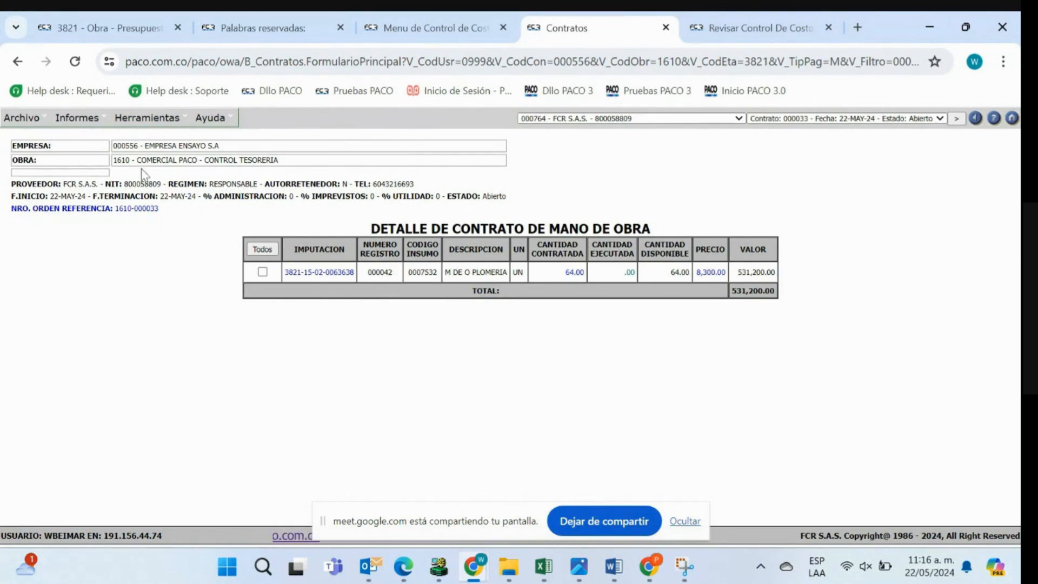
# - Add the new contract as an addendum to the main contract dated 26-ABR-24 and save it
pyautogui.click(143, 125)
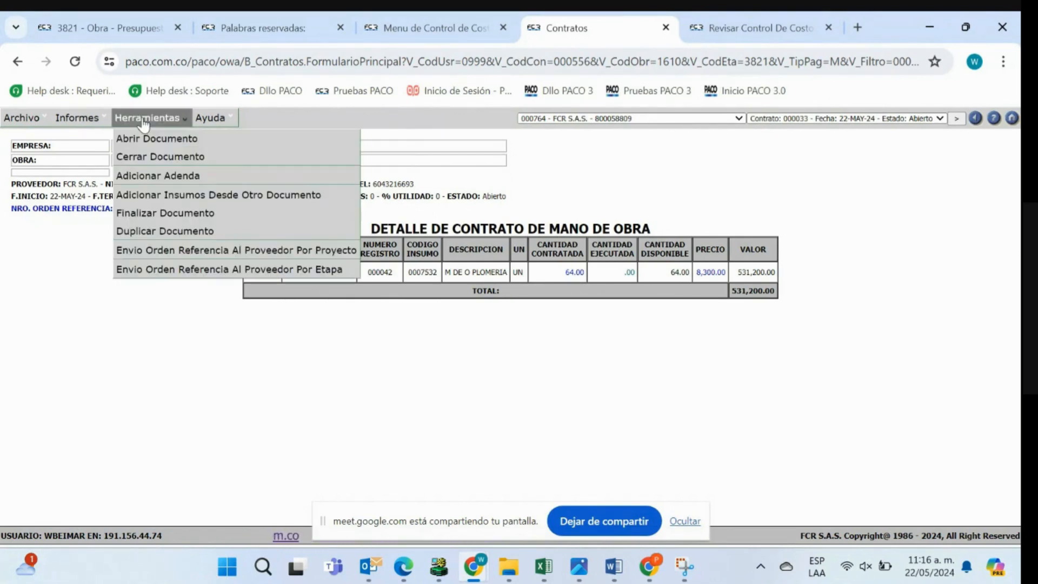
pyautogui.click(146, 176)
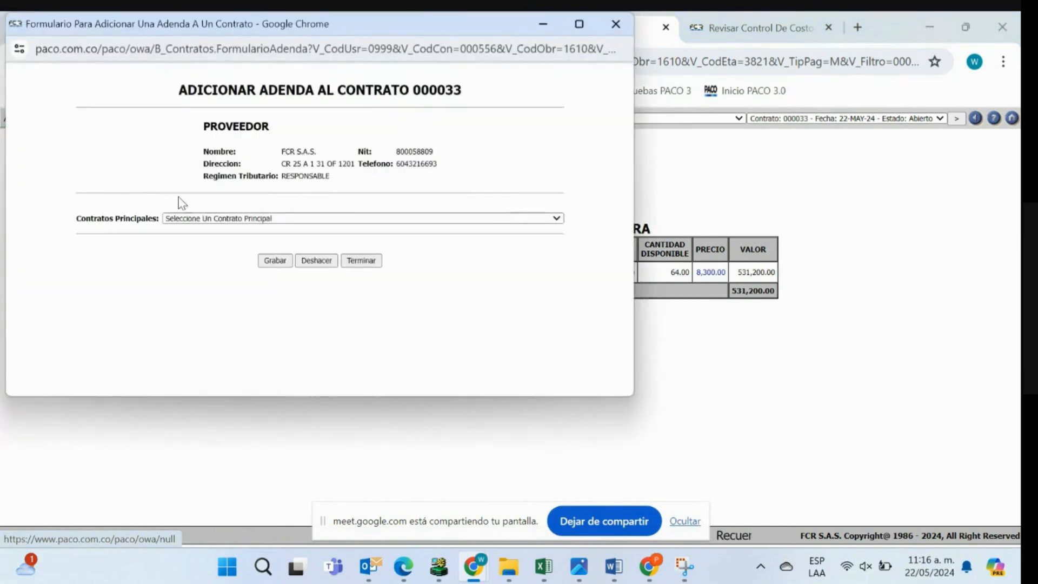
pyautogui.click(422, 218)
pyautogui.moveTo(427, 23); pyautogui.dragTo(674, 152)
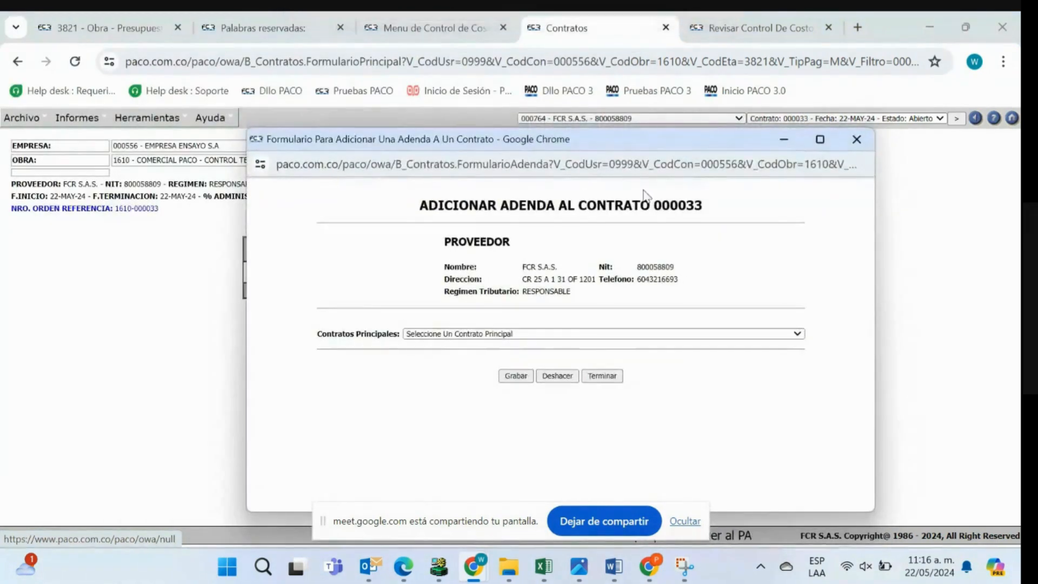
pyautogui.click(568, 334)
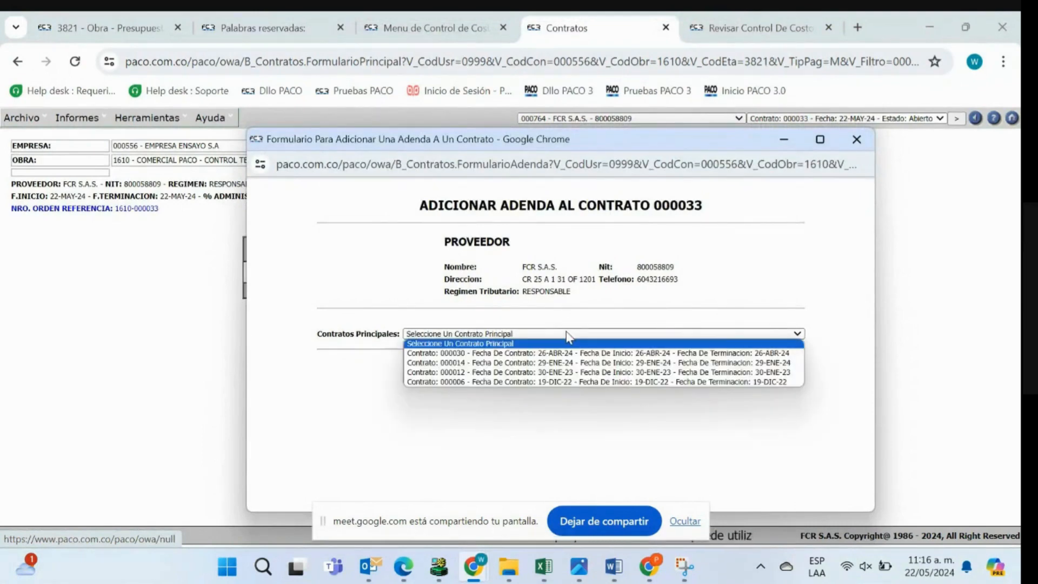
pyautogui.click(478, 352)
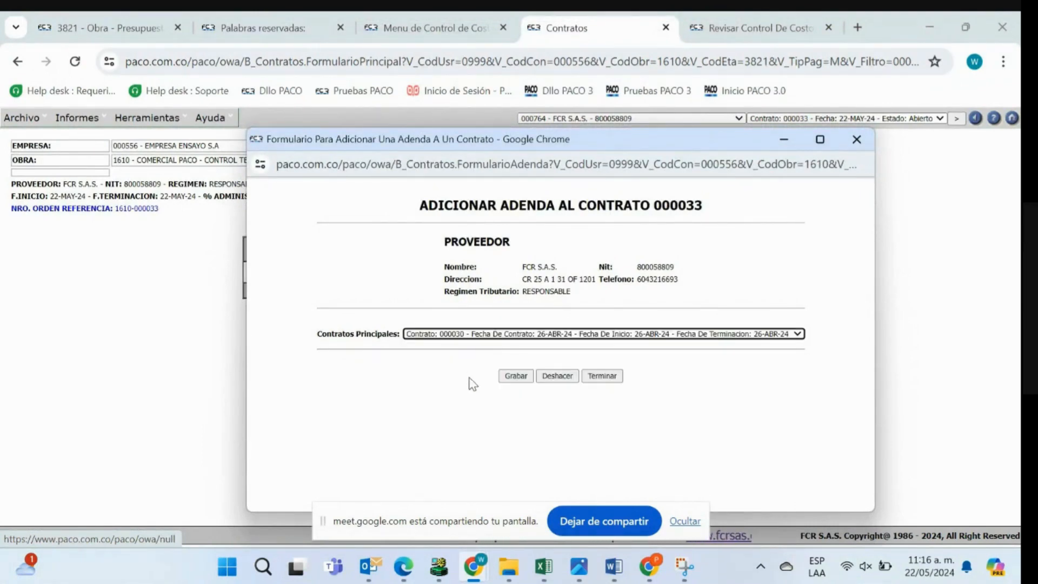
pyautogui.click(511, 378)
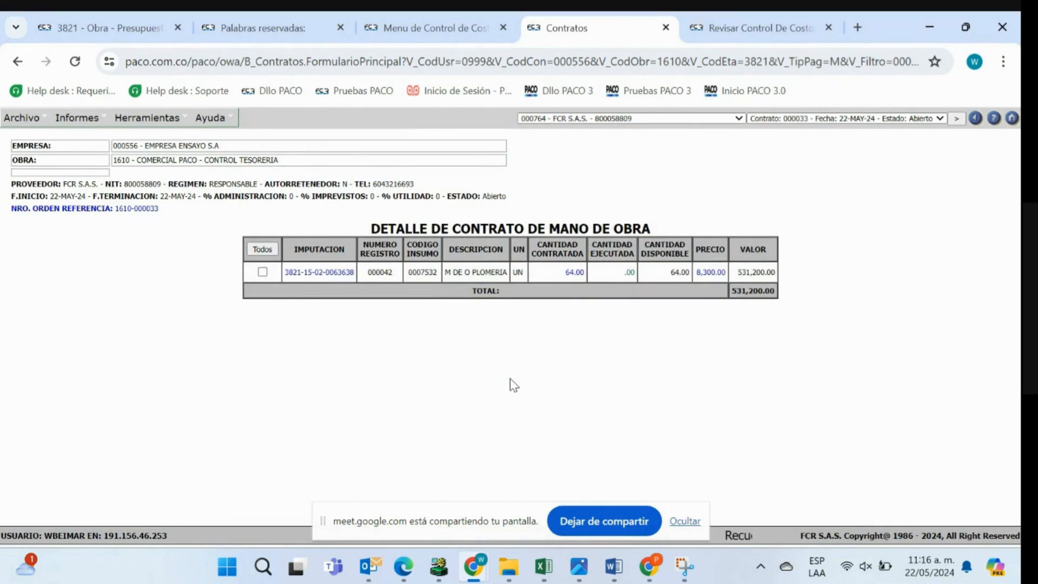
# - Display the main contract dated 26-ABR-24 and review its available report formats and the supplier's contract list
pyautogui.click(779, 119)
pyautogui.click(778, 149)
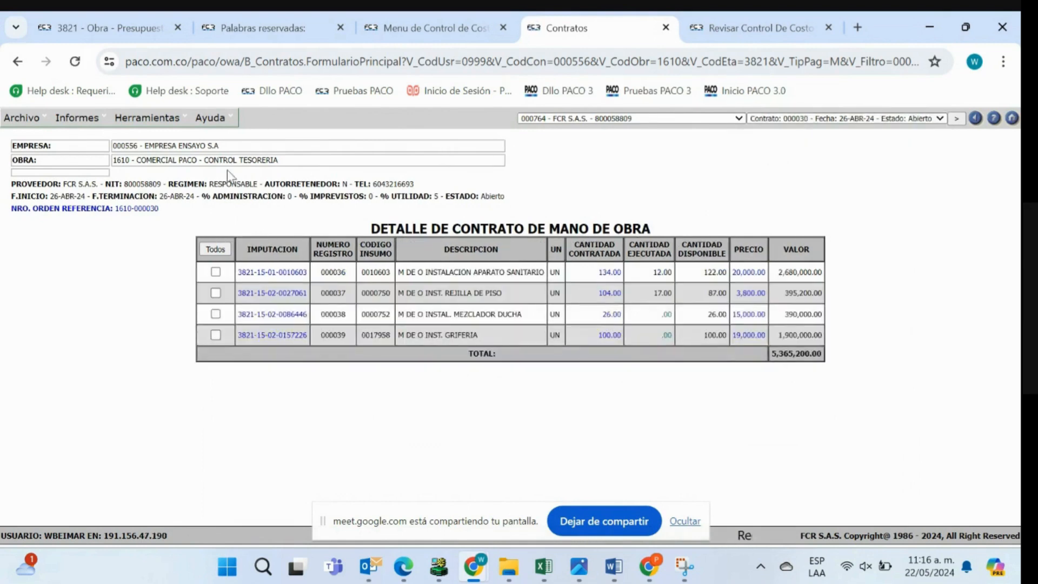
pyautogui.click(77, 118)
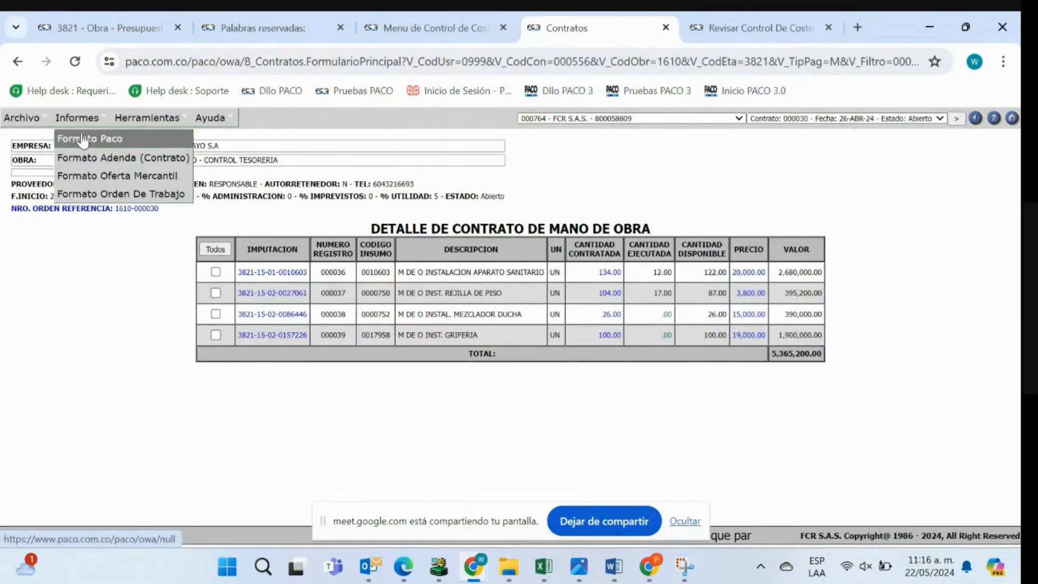
pyautogui.click(779, 120)
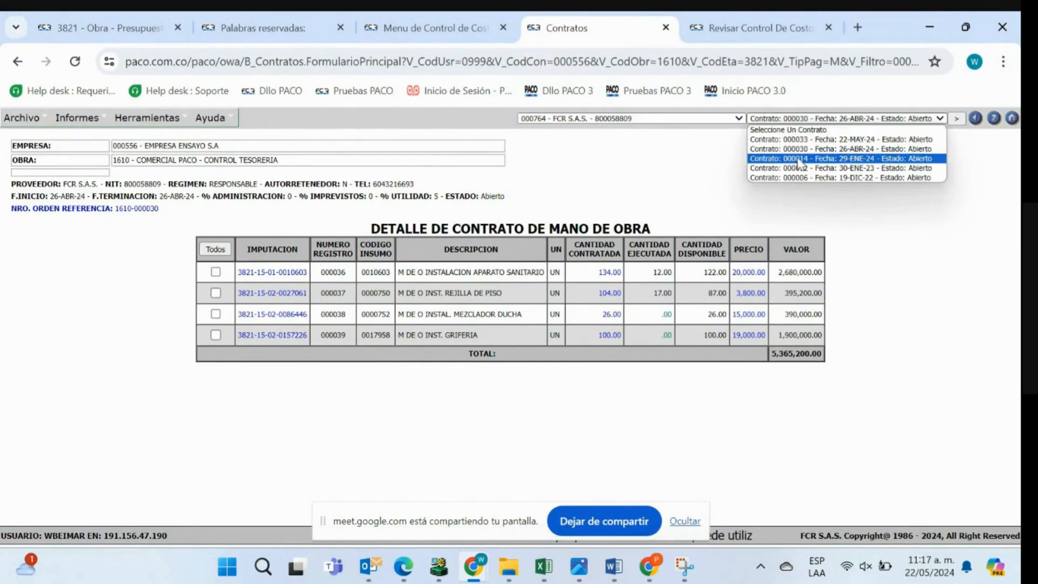
# - Compare the report formats offered for the contract dated 29-ENE-24 with those of the main contract dated 26-ABR-24
pyautogui.click(822, 163)
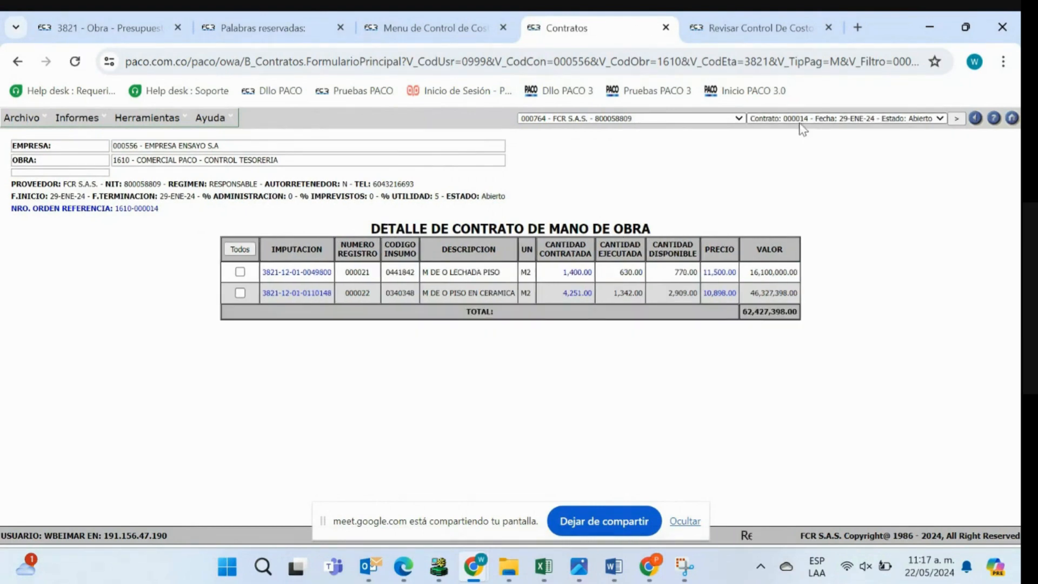
pyautogui.click(77, 117)
pyautogui.moveTo(90, 162)
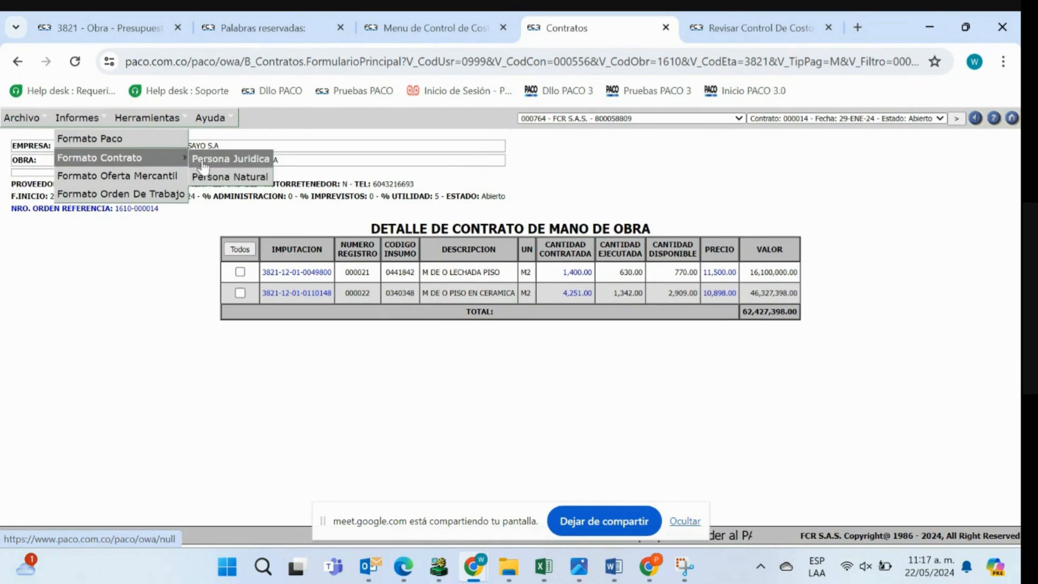
pyautogui.click(774, 119)
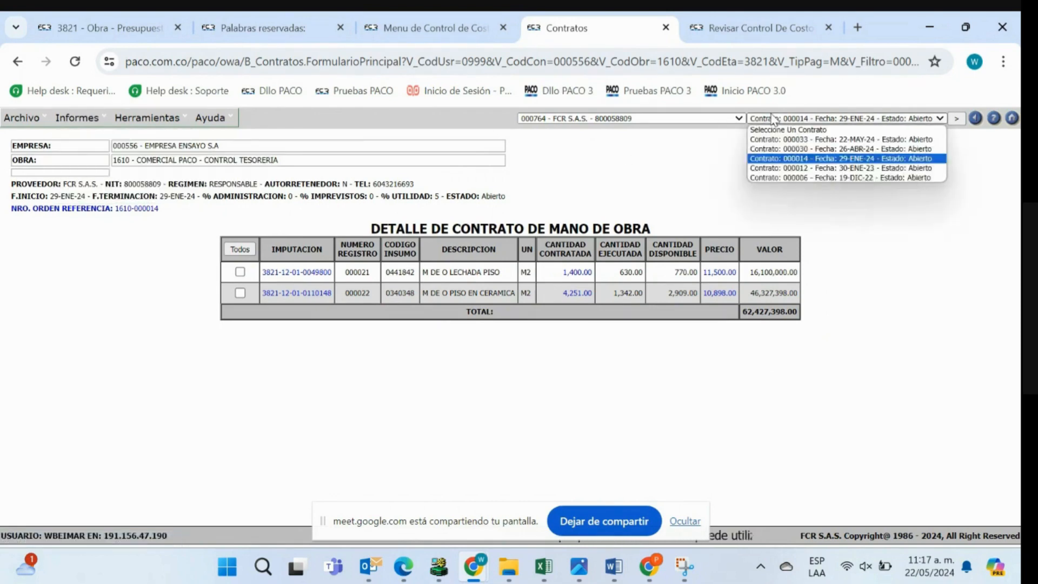
pyautogui.click(806, 149)
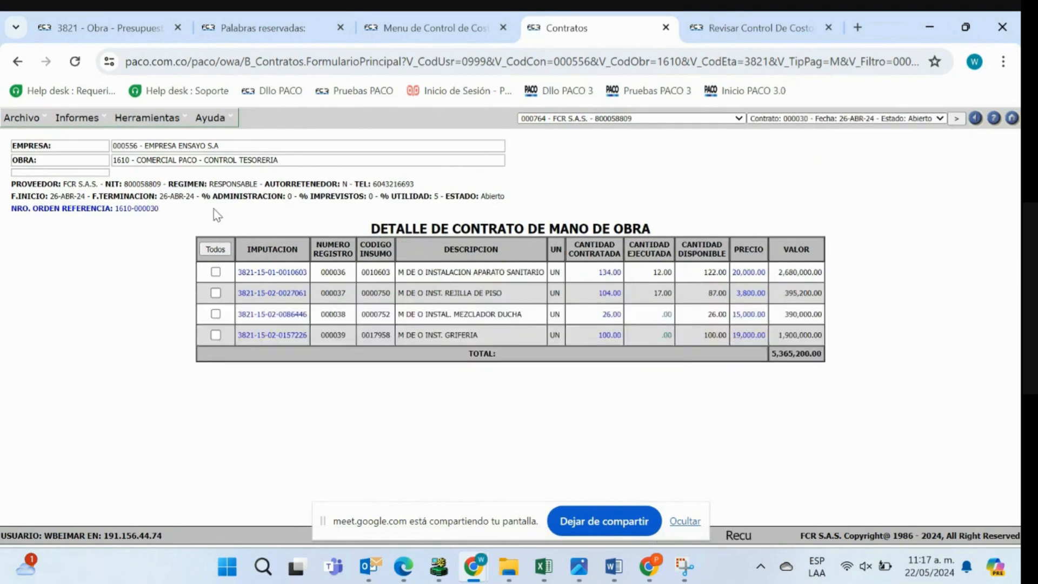
pyautogui.moveTo(77, 117)
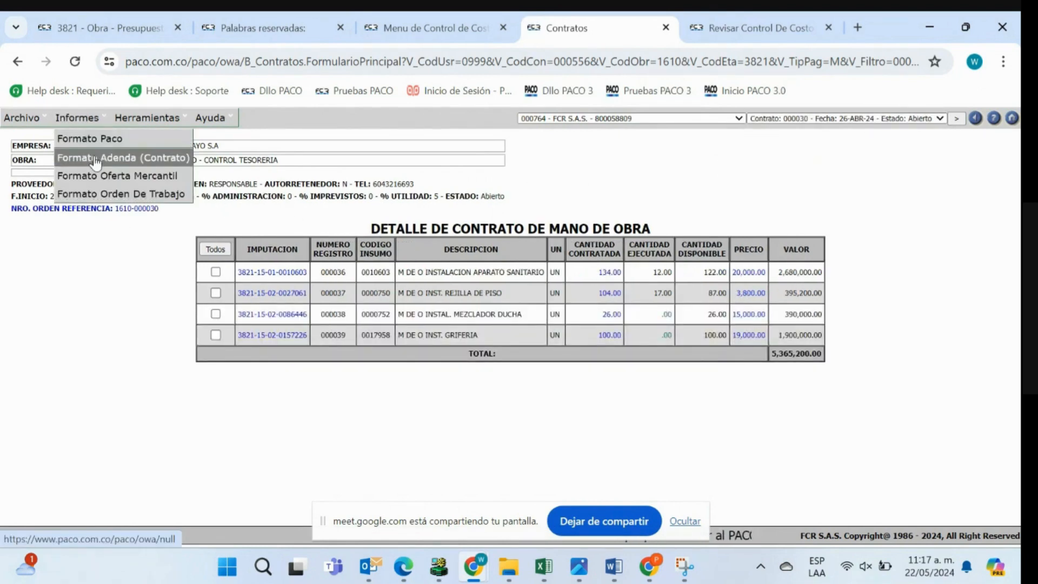
# - Upload the HTML file Ejemplo formato de contrato PACO as the template for contract addenda in the cost control module
pyautogui.click(430, 25)
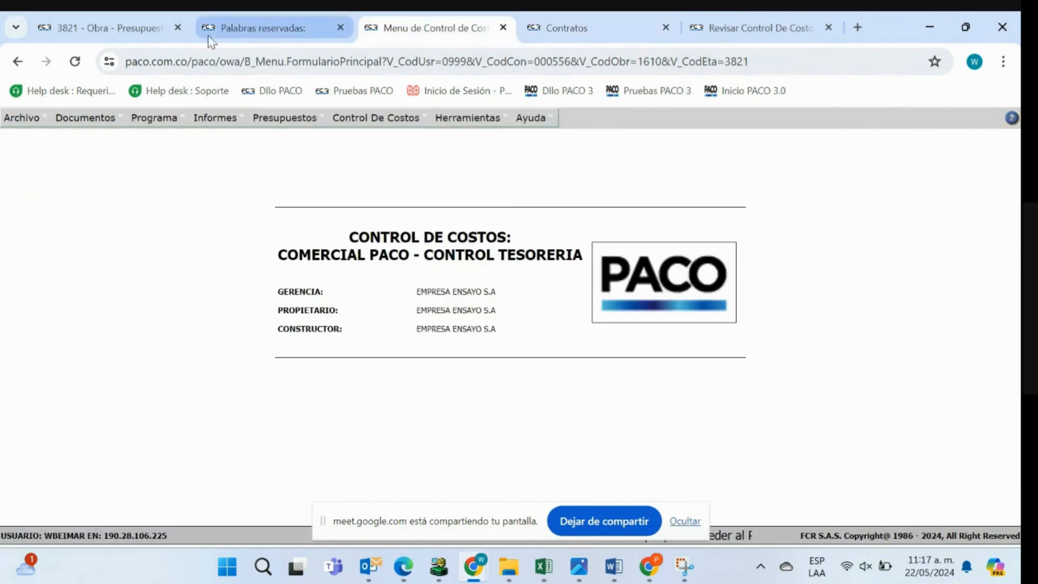
pyautogui.moveTo(85, 115)
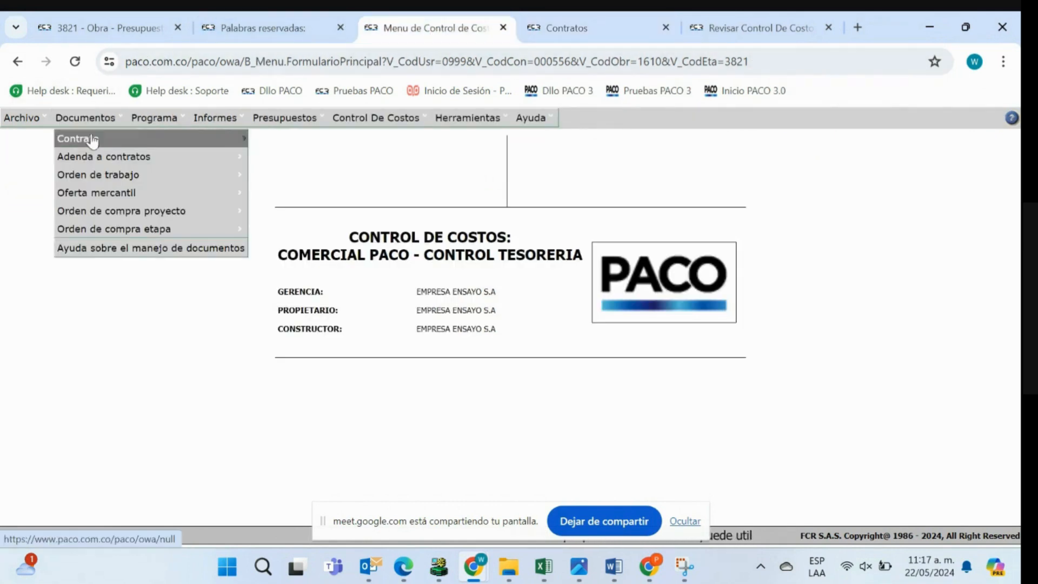
pyautogui.moveTo(108, 158)
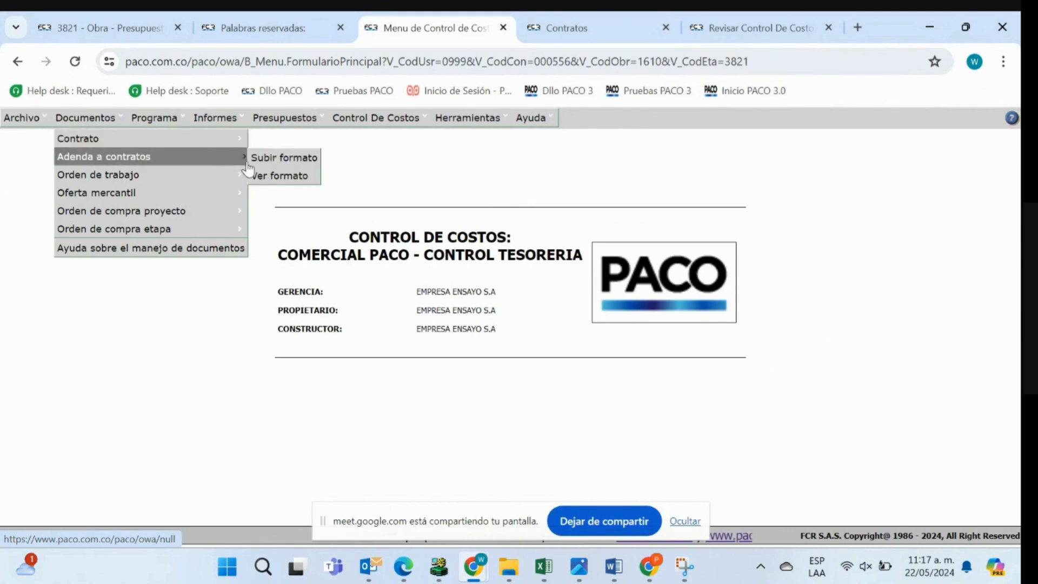
pyautogui.click(285, 162)
pyautogui.click(69, 160)
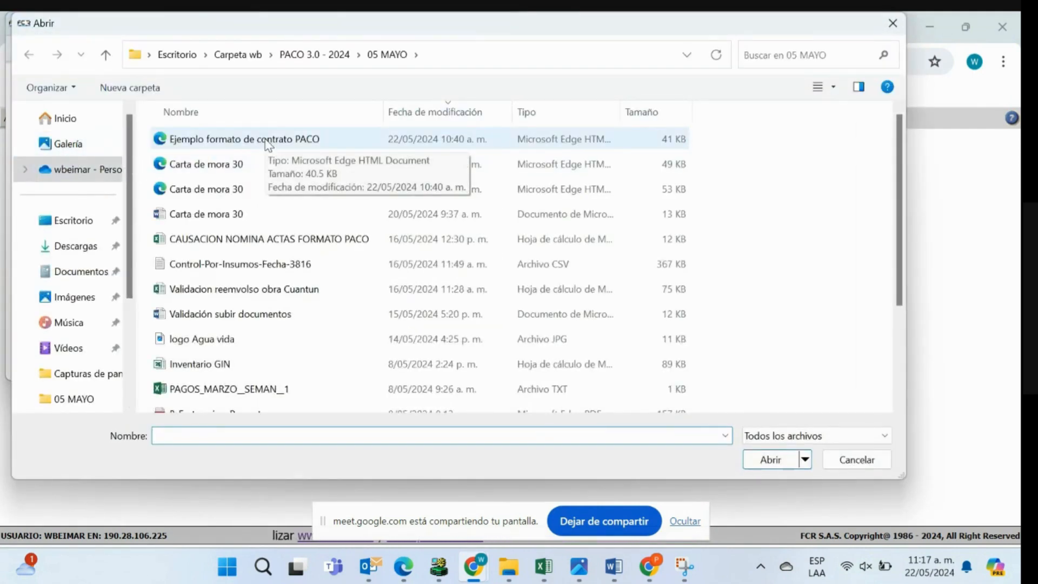
pyautogui.click(267, 142)
pyautogui.click(771, 459)
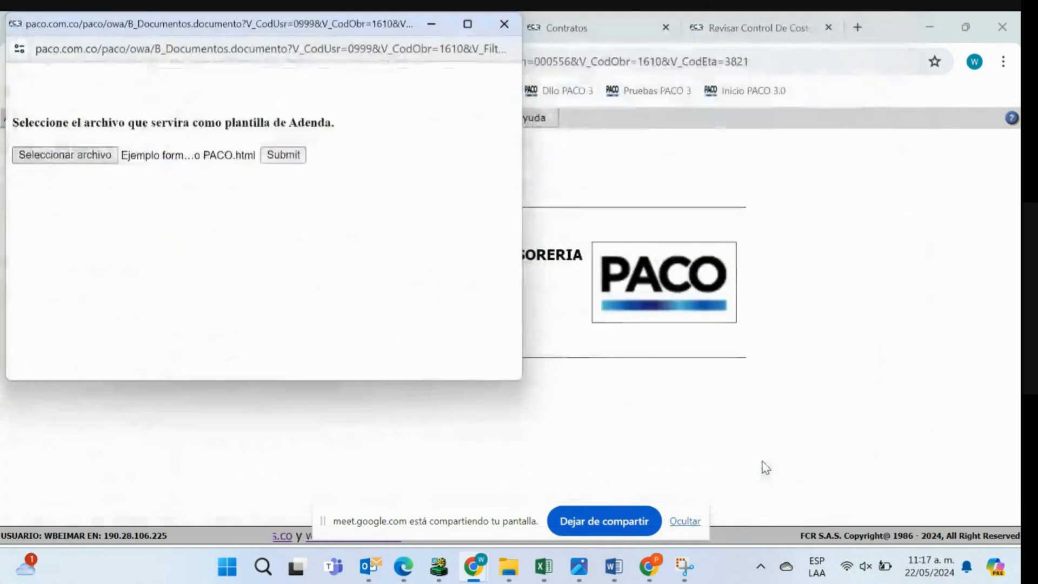
pyautogui.click(287, 157)
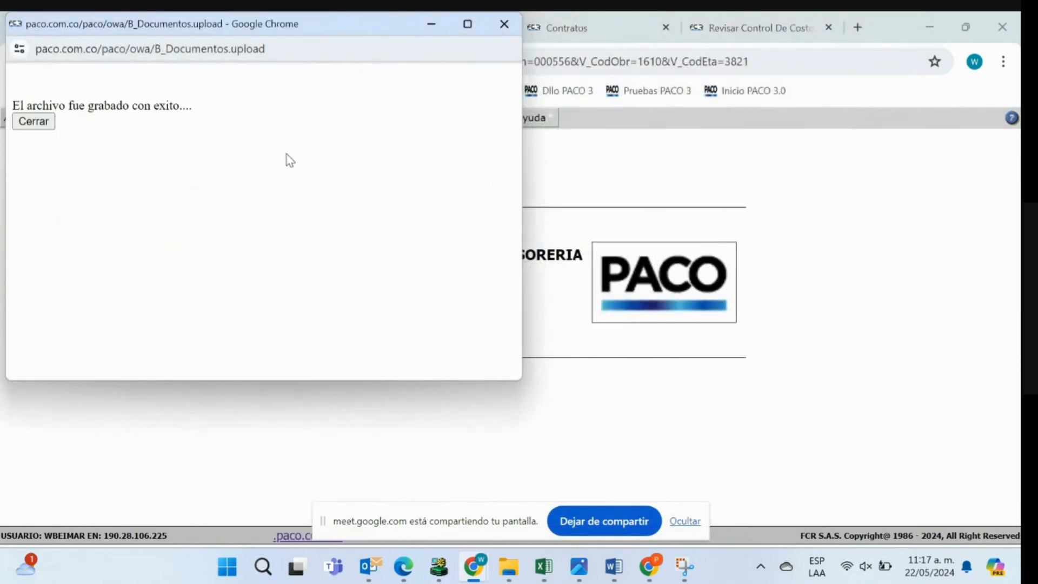
pyautogui.click(34, 122)
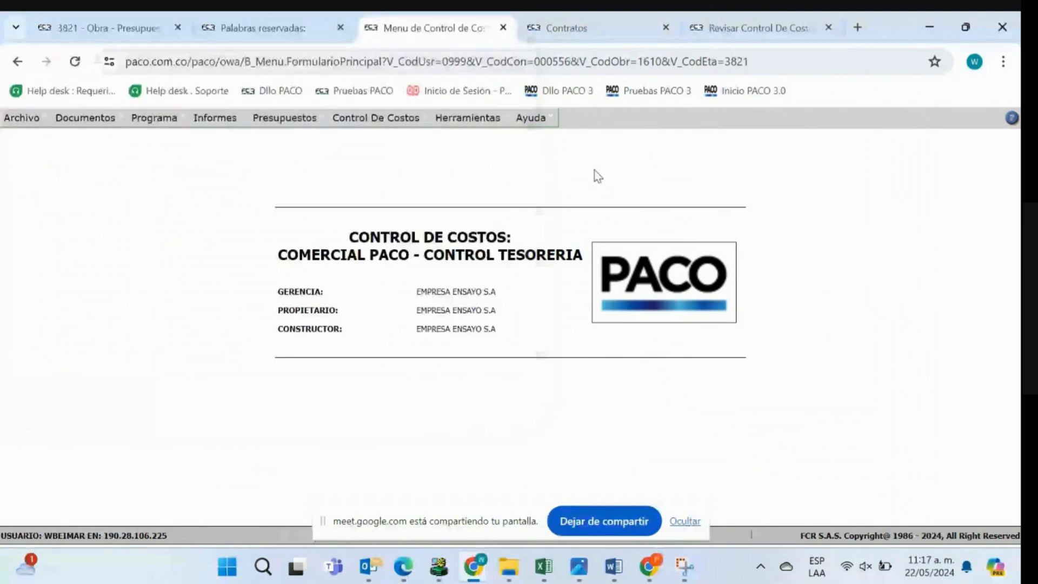
# - Generate the Adenda (Contrato) format for the contract dated 26-ABR-24 and check its initial activities, additional activities and totals
pyautogui.click(589, 33)
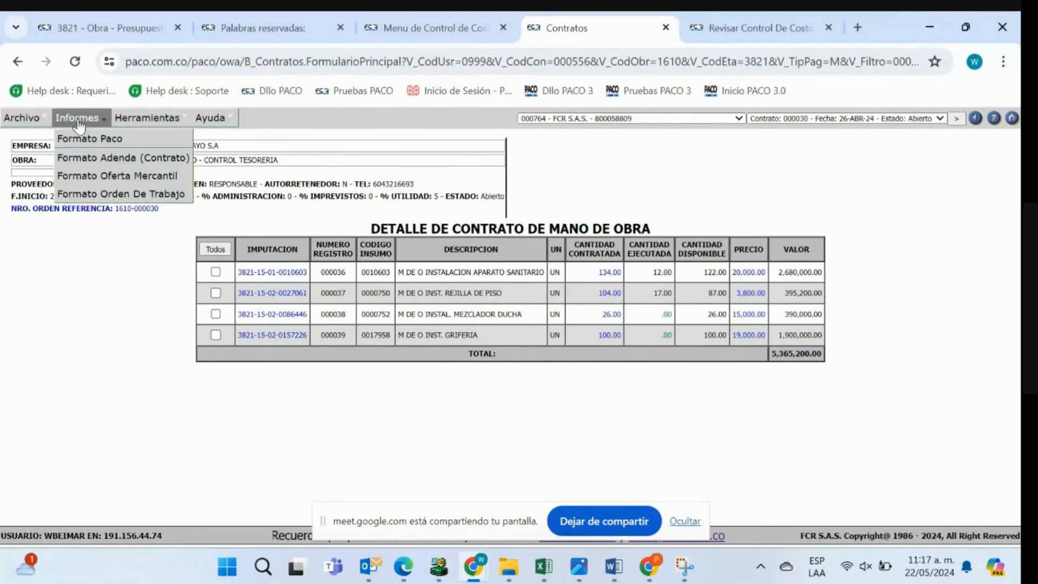
pyautogui.click(82, 162)
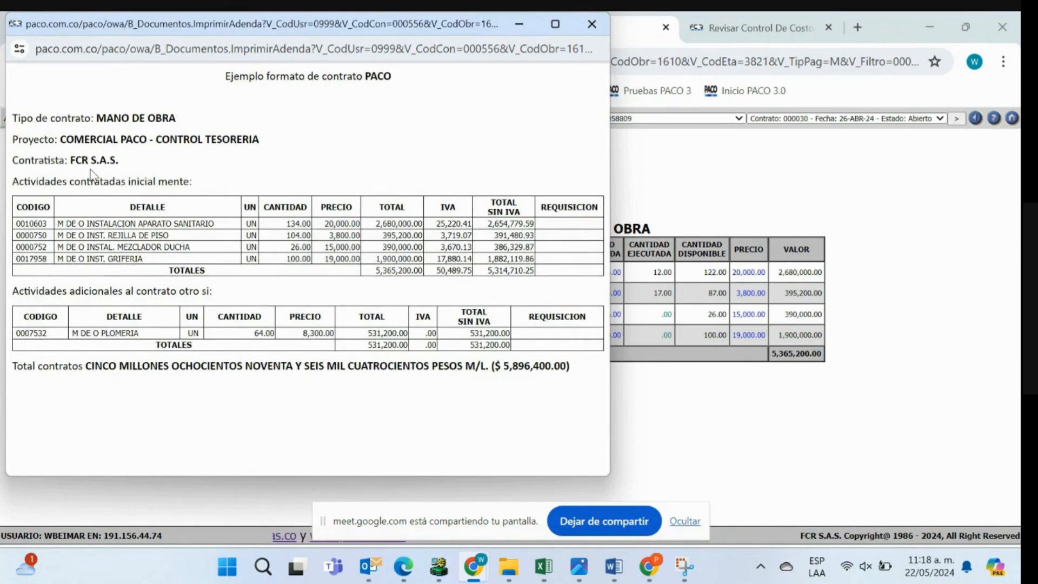
pyautogui.moveTo(14, 183); pyautogui.dragTo(219, 188)
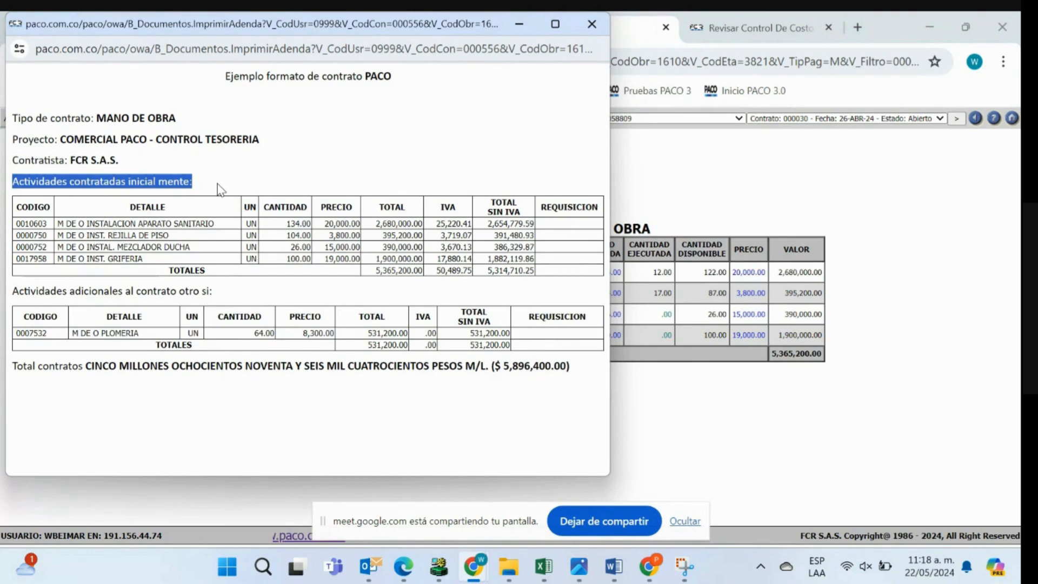
pyautogui.moveTo(12, 291); pyautogui.dragTo(210, 294)
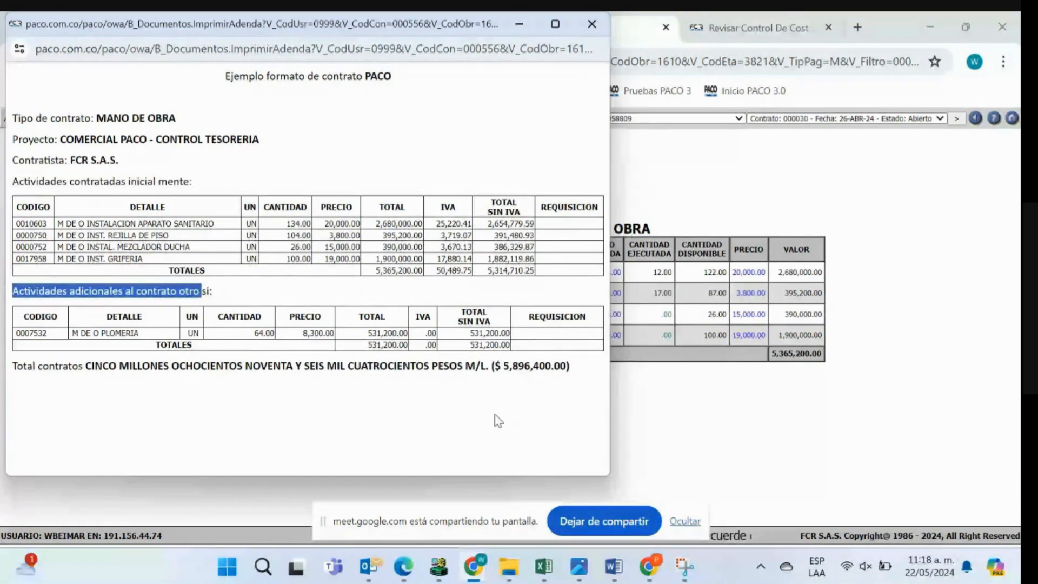
pyautogui.doubleClick(540, 367)
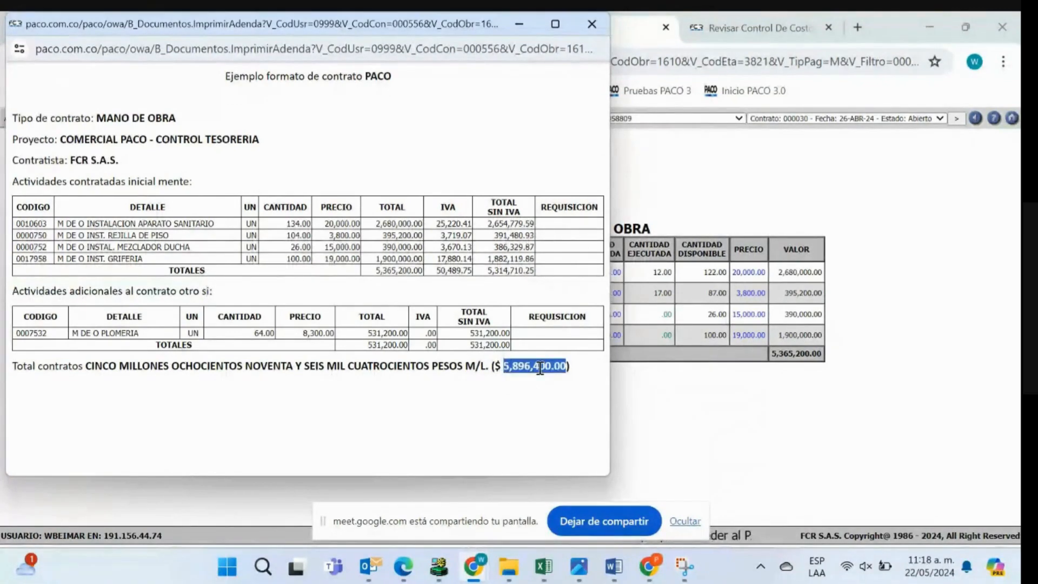
pyautogui.doubleClick(526, 270)
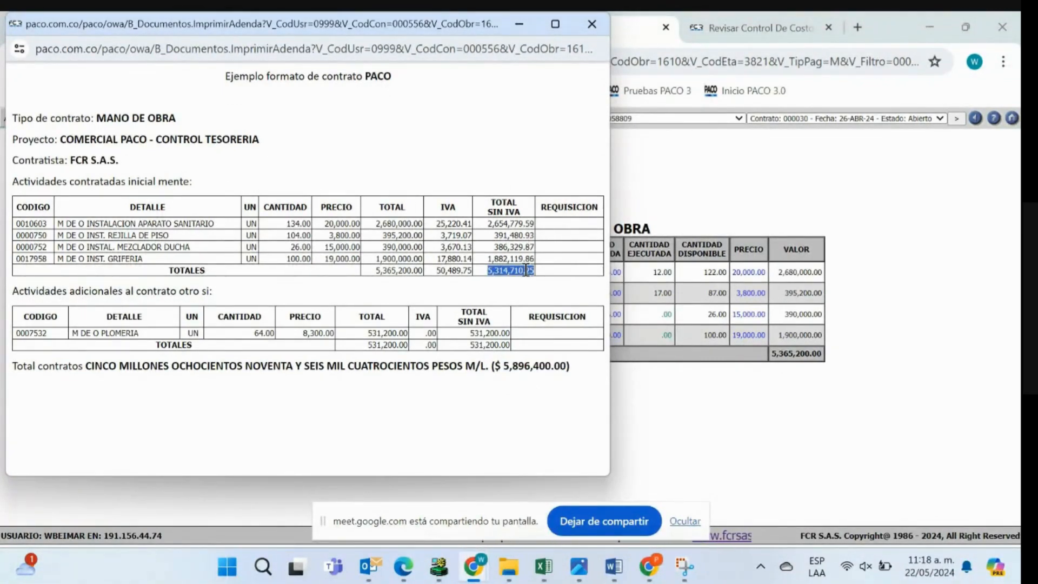
pyautogui.doubleClick(492, 345)
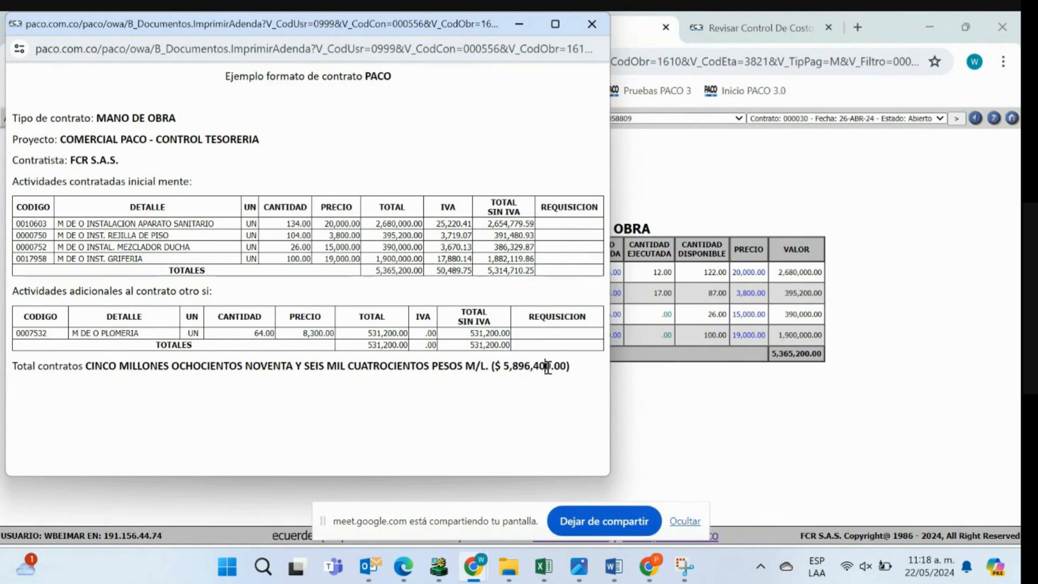
pyautogui.doubleClick(548, 367)
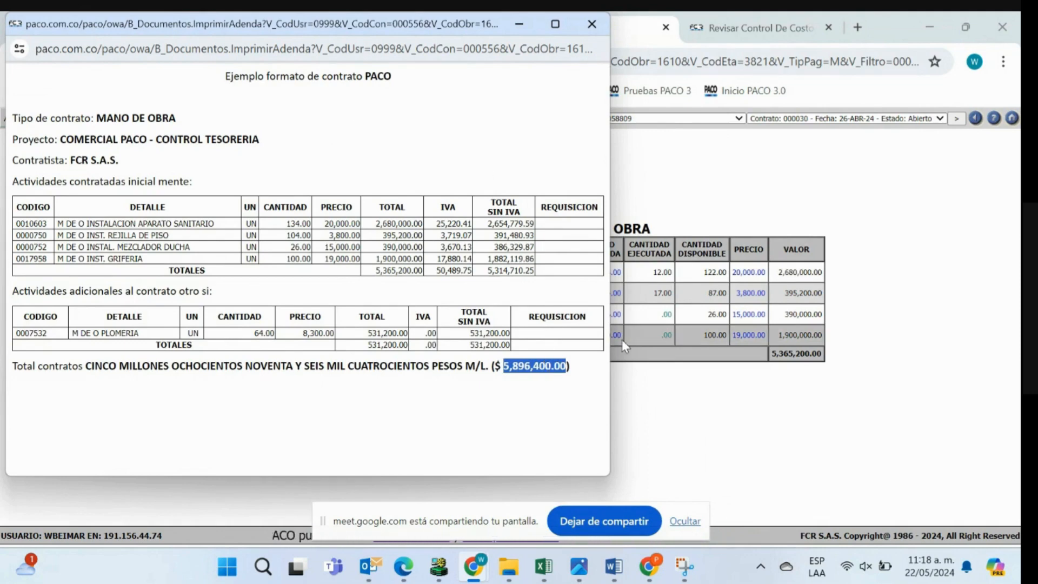
# - Compare the reserved words in the Word contract format with the generated addendum, and close the addendum
pyautogui.moveTo(611, 562)
pyautogui.click(608, 503)
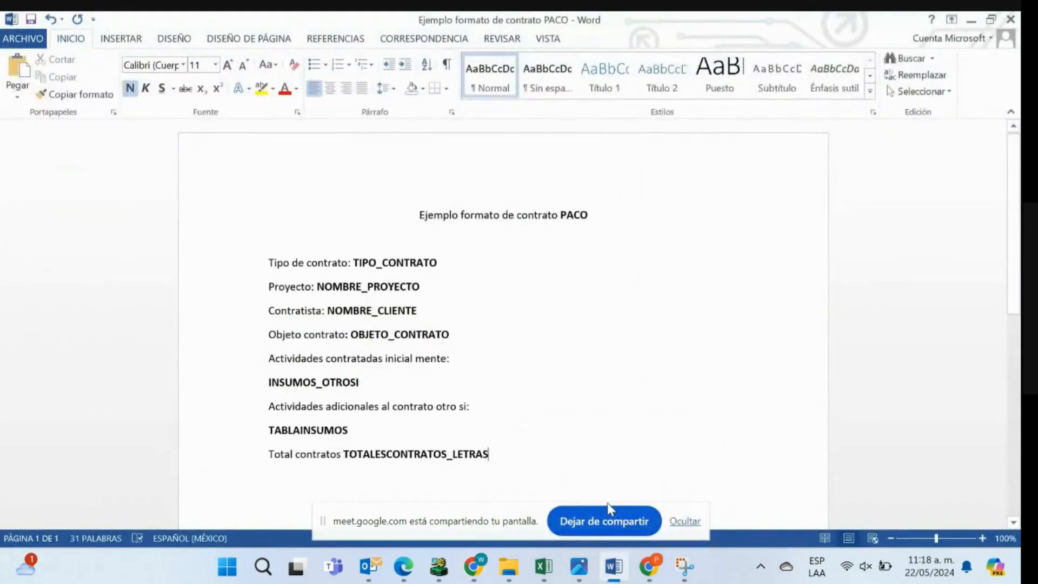
pyautogui.click(683, 521)
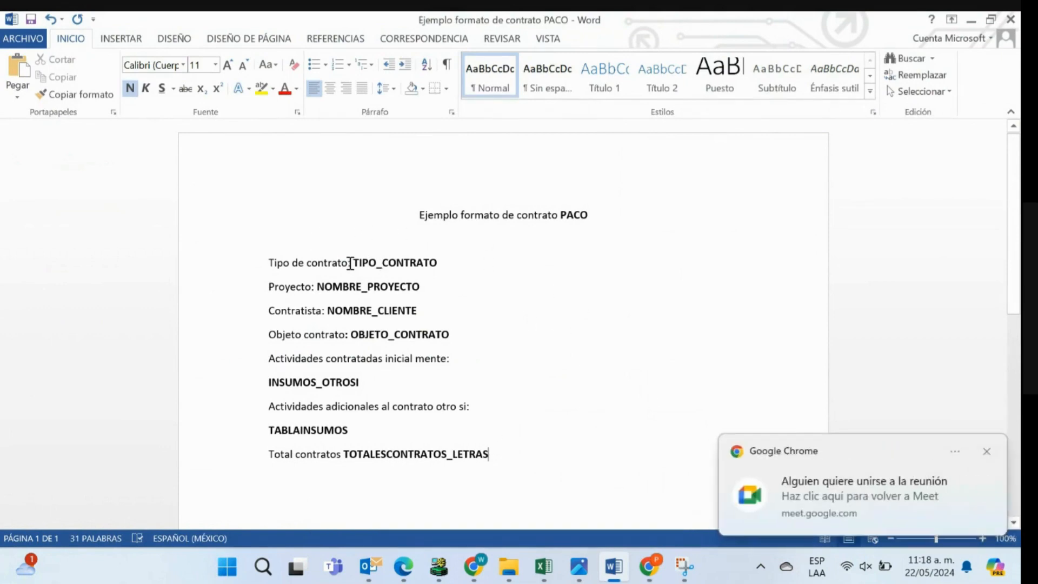
pyautogui.click(987, 451)
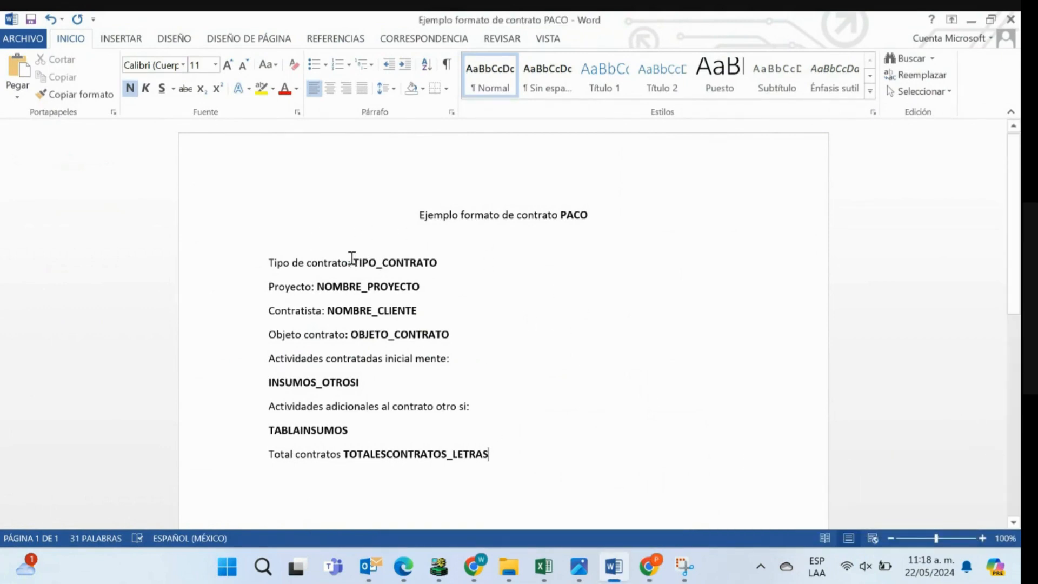
pyautogui.moveTo(361, 262); pyautogui.dragTo(445, 269)
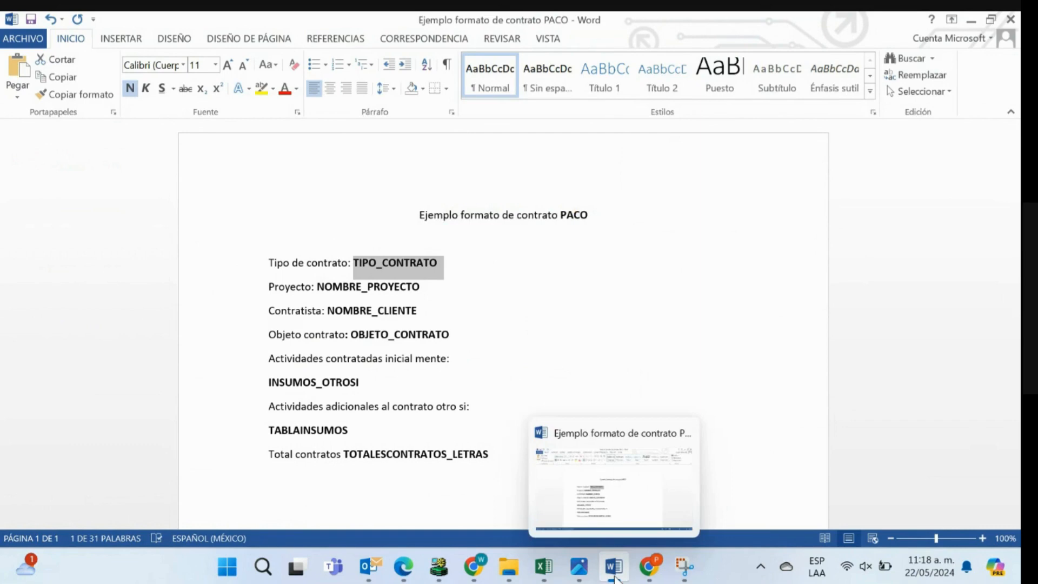
pyautogui.moveTo(473, 566)
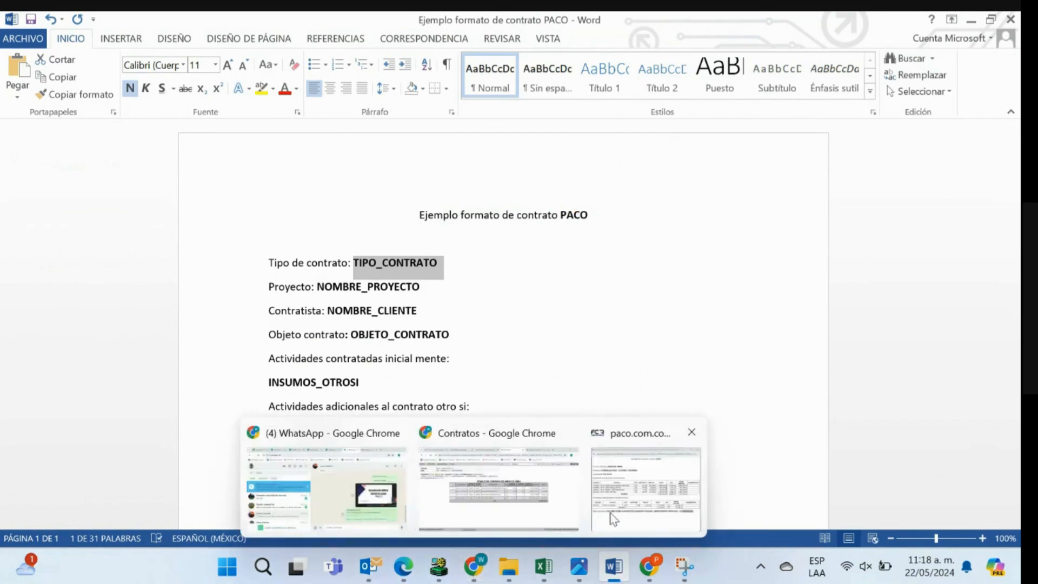
pyautogui.click(657, 492)
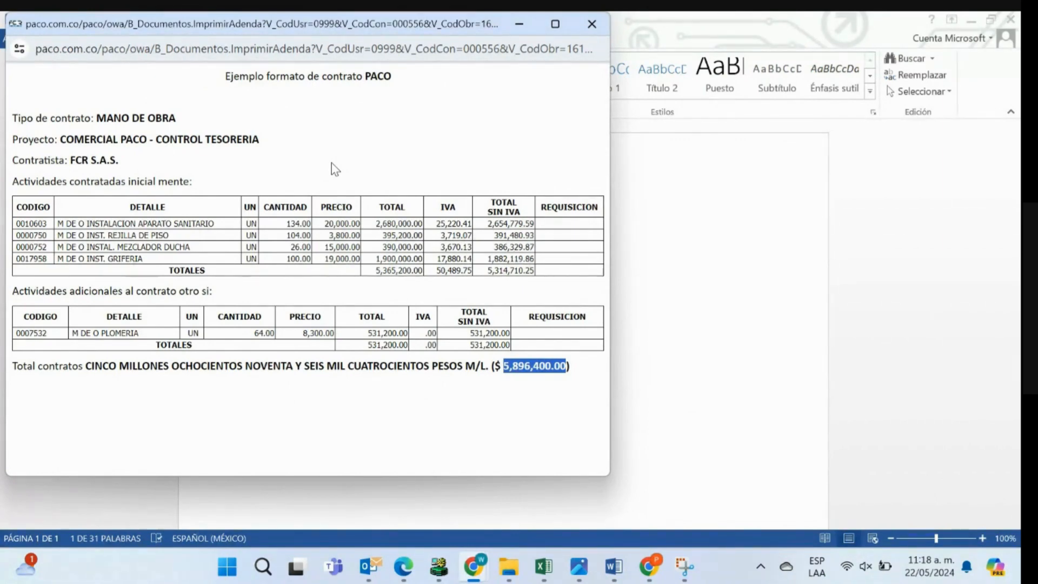
pyautogui.click(592, 25)
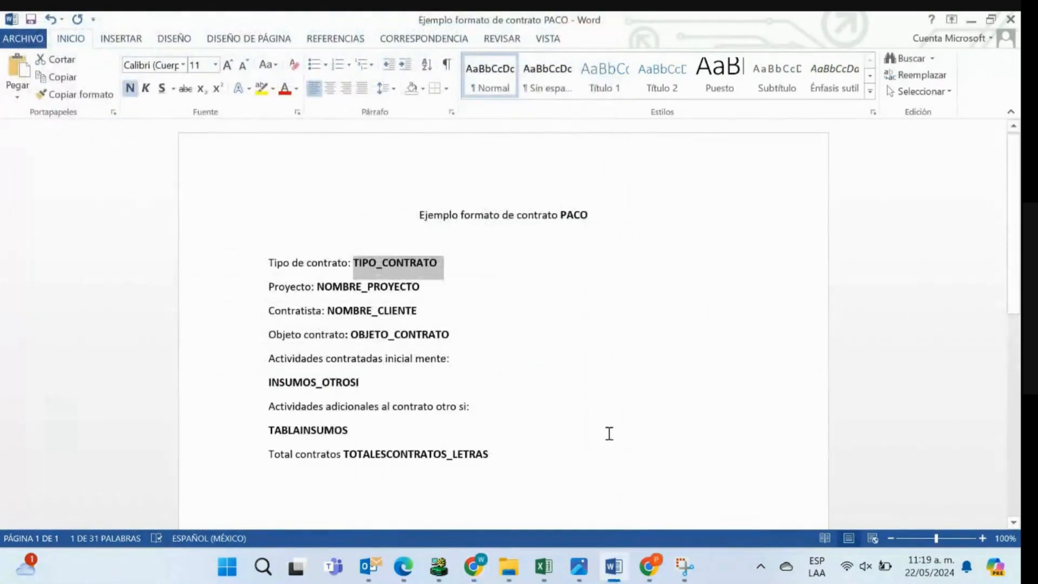
# - Switch to PACO, open the contract dated 26-ABR-24 for editing and examine its additional document options and policies form
pyautogui.moveTo(480, 571)
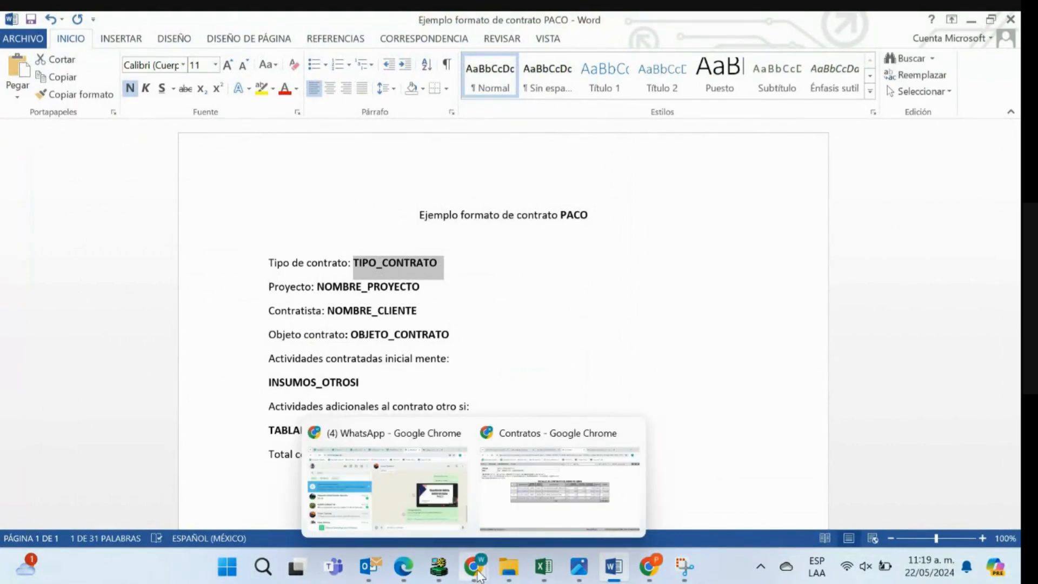
pyautogui.click(522, 504)
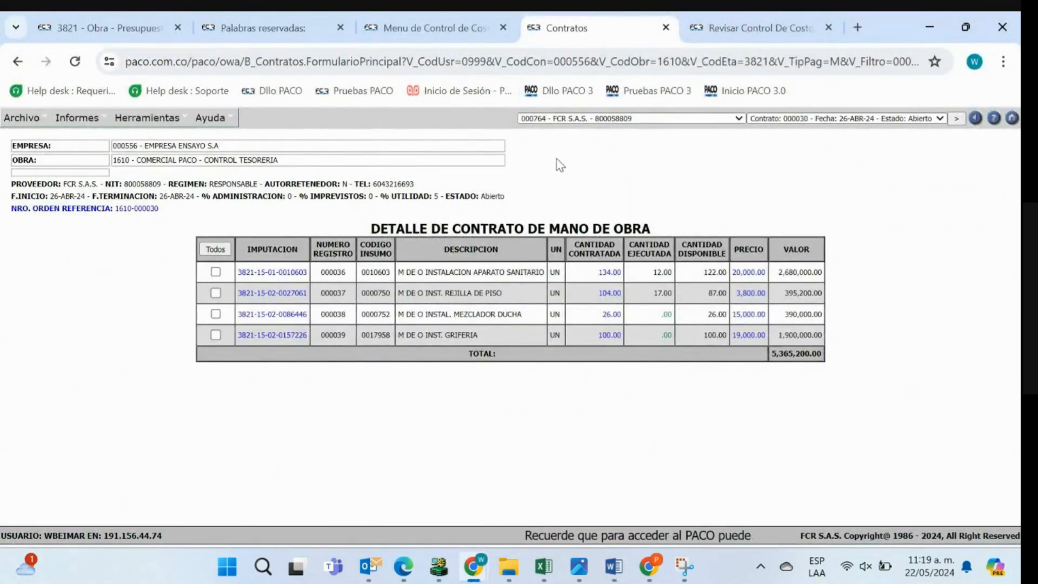
pyautogui.click(21, 117)
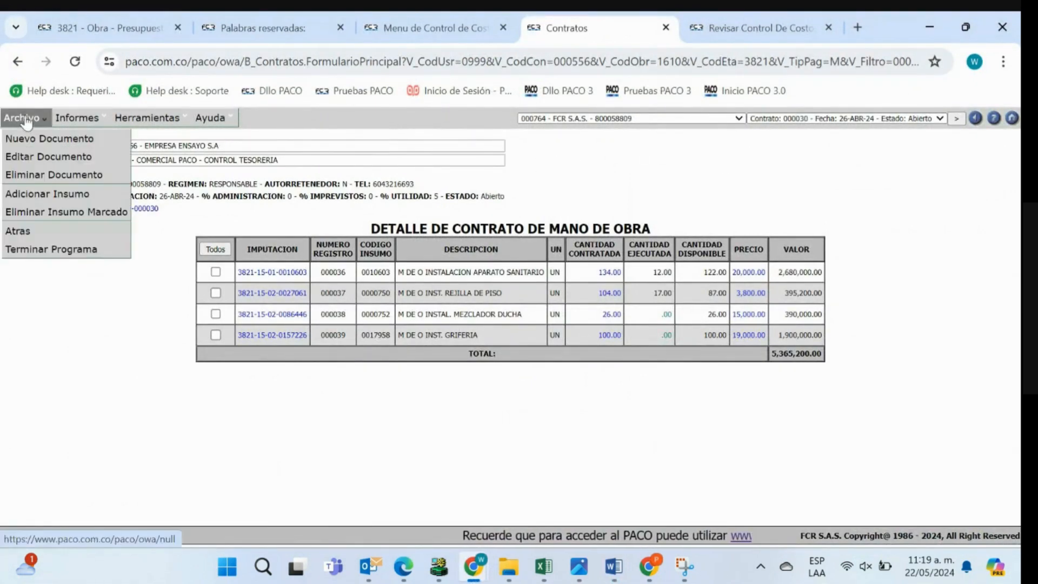
pyautogui.click(61, 157)
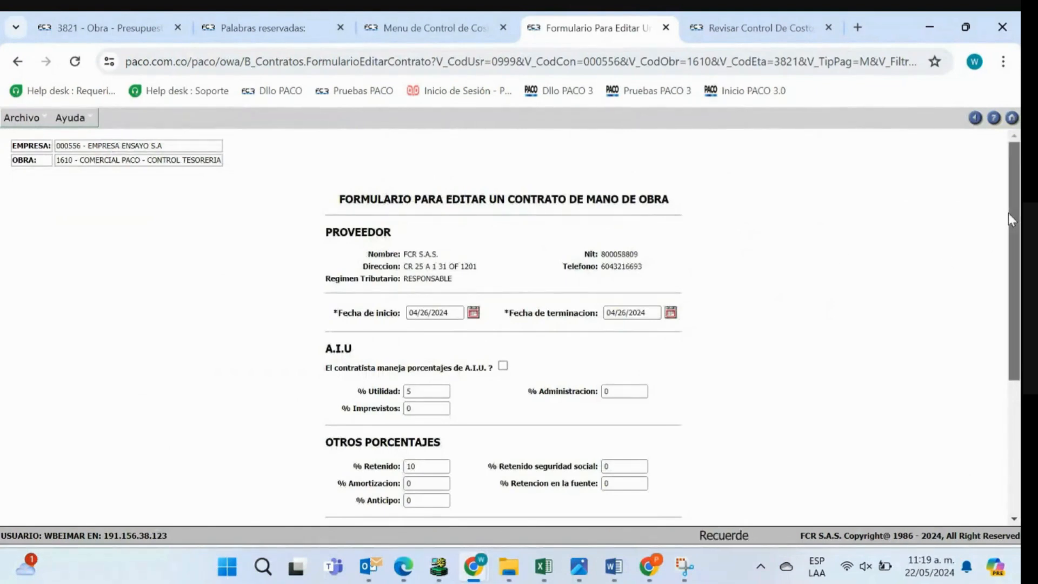
pyautogui.scroll(-3, 1008, 213)
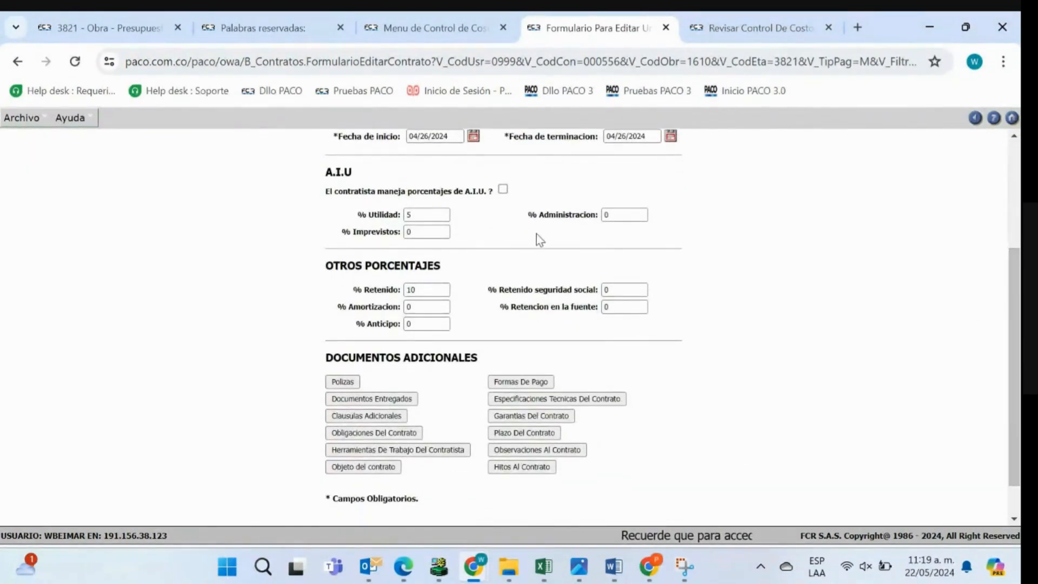
pyautogui.click(342, 381)
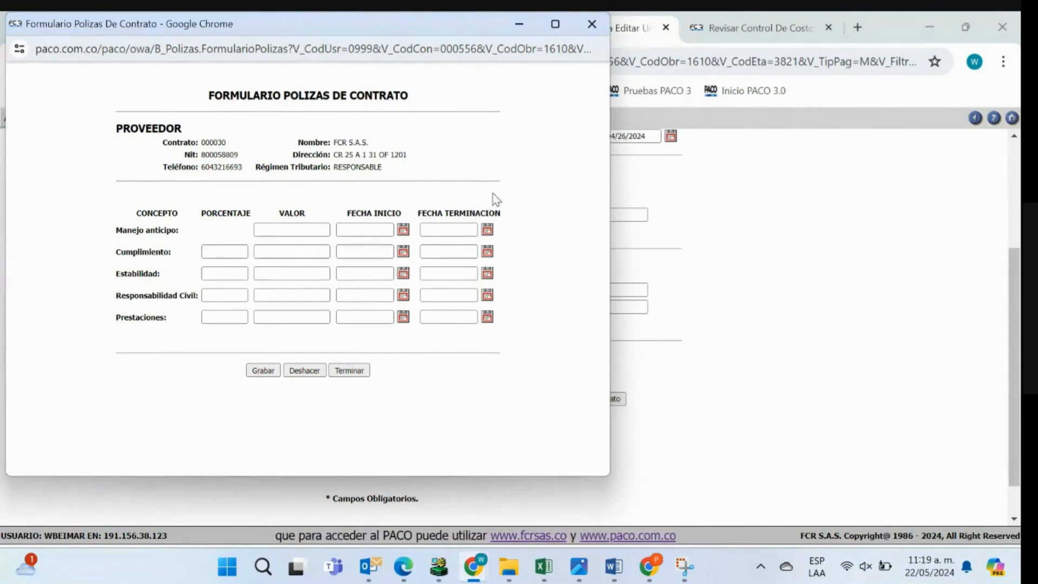
pyautogui.click(596, 26)
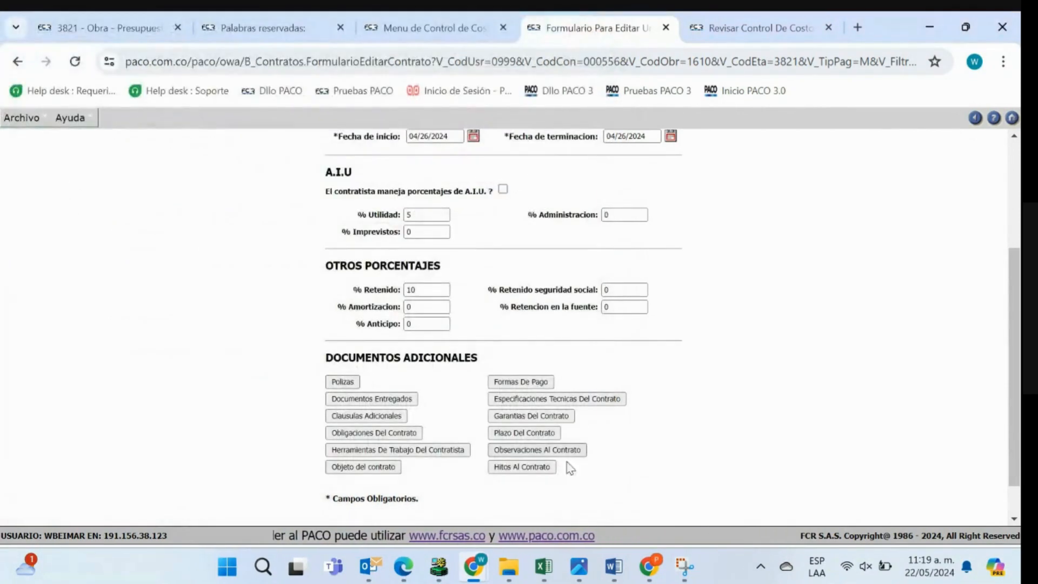
# - Check the reserved word OBJETO_CONTRATO in the Word contract format, and return to the contract's edit form in PACO
pyautogui.click(614, 566)
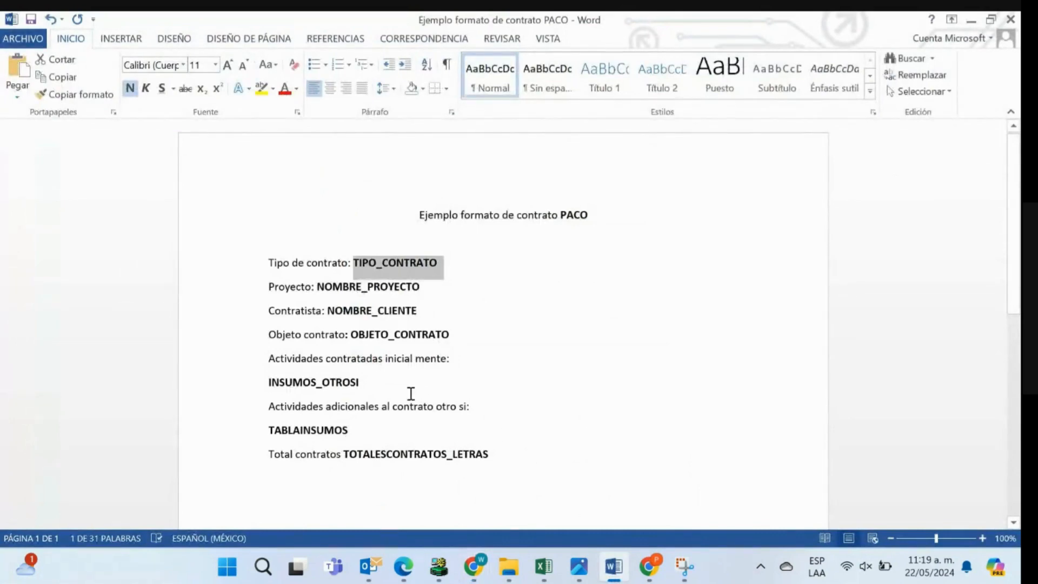
pyautogui.doubleClick(355, 339)
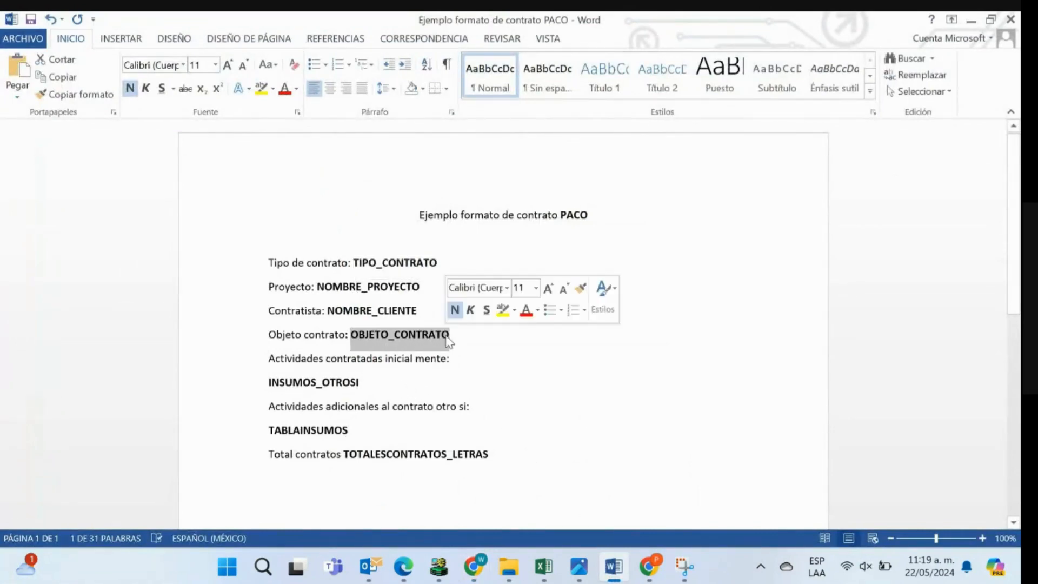
pyautogui.moveTo(475, 580)
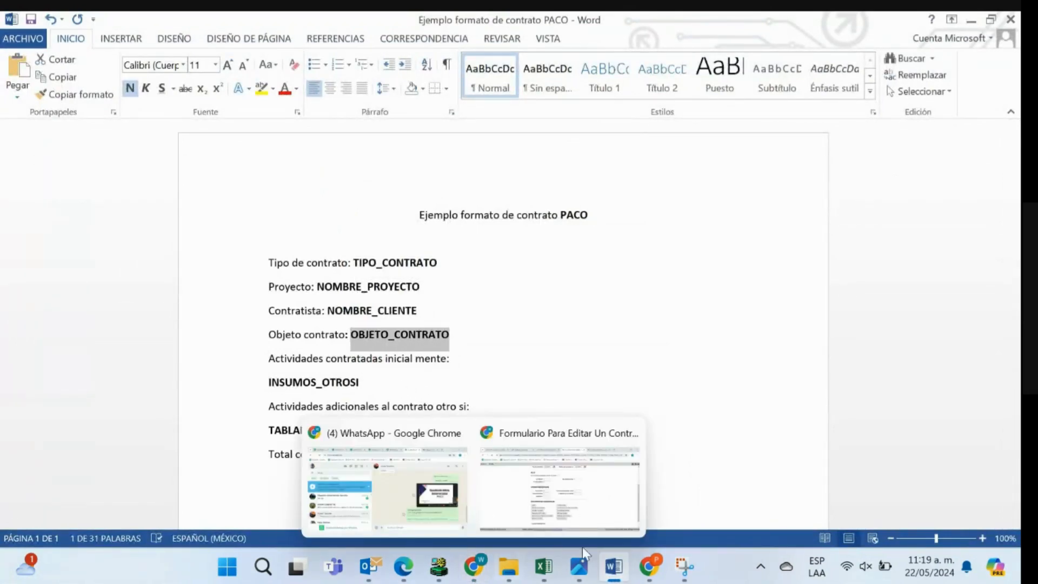
pyautogui.click(513, 512)
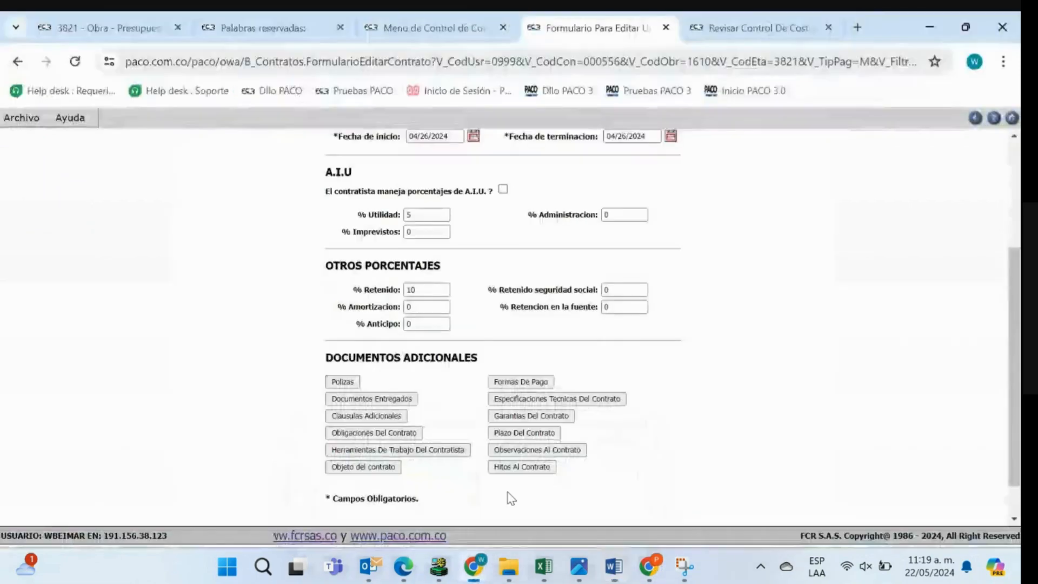
# - Return to the contract detail, generate its Adenda (Contrato) format, review the contract data and activities, and close the addendum
pyautogui.click(973, 119)
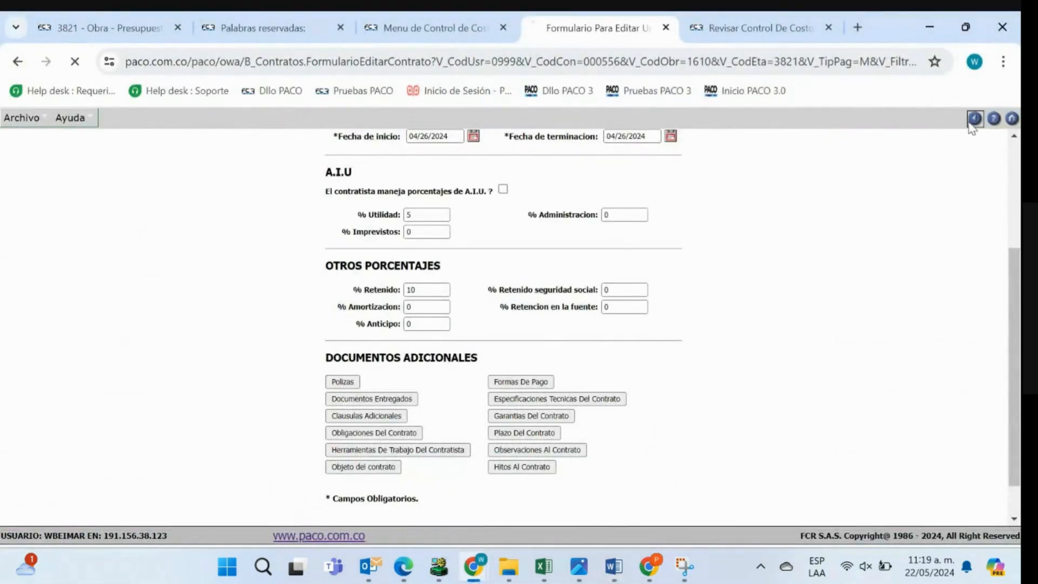
pyautogui.click(78, 119)
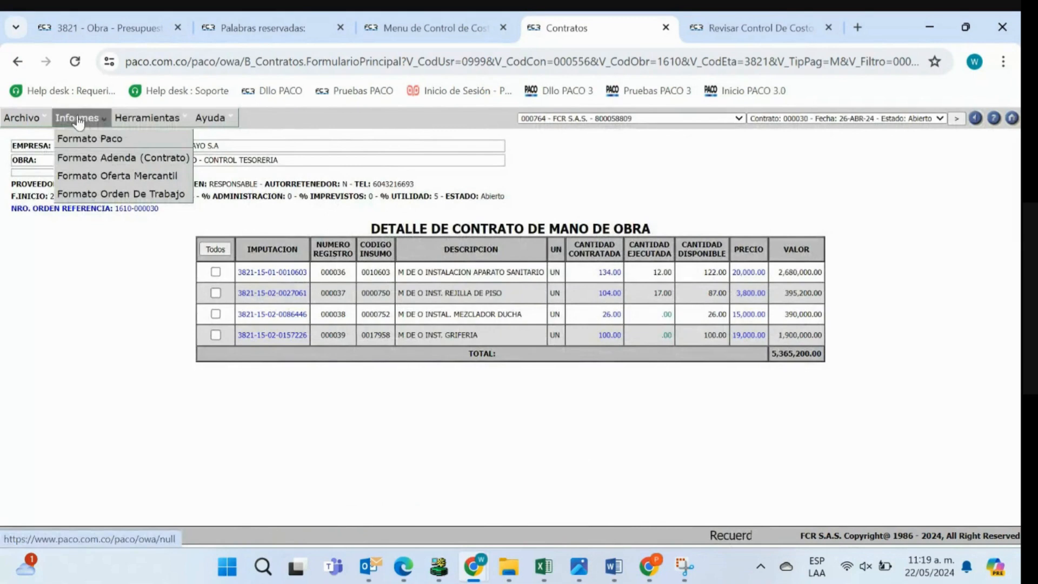
pyautogui.click(108, 157)
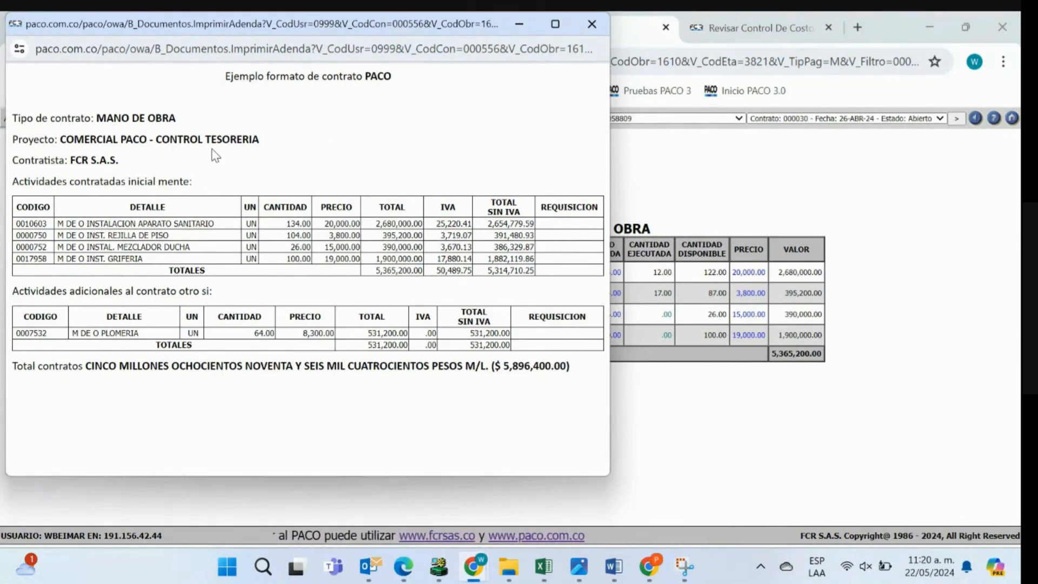
pyautogui.click(591, 24)
# - Switch to the Word contract format and examine the Objeto contrato line with its reserved word OBJETO_CONTRATO
pyautogui.moveTo(613, 566)
pyautogui.click(592, 493)
pyautogui.click(501, 338)
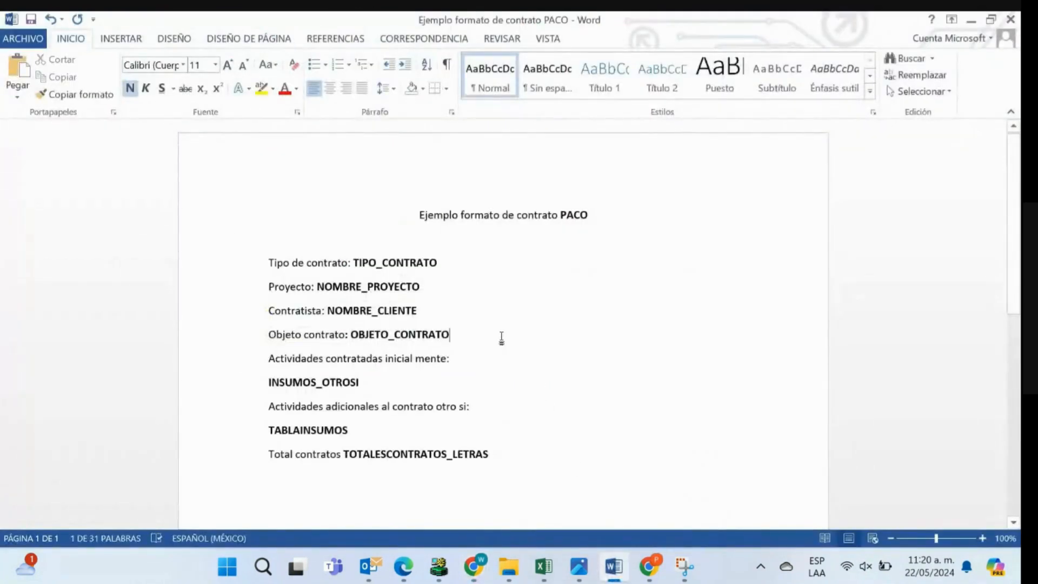
pyautogui.moveTo(464, 336); pyautogui.dragTo(268, 335)
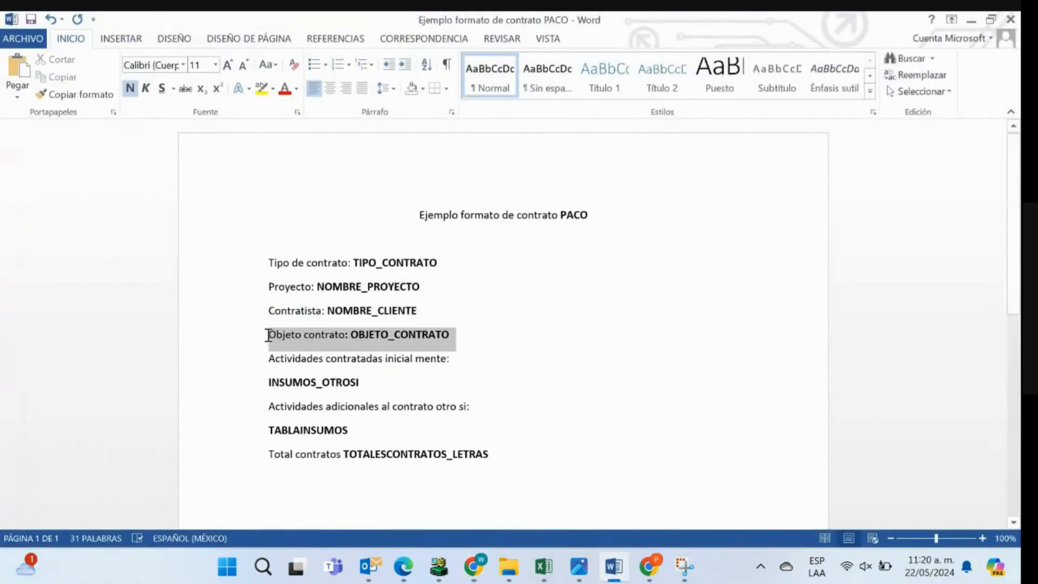
pyautogui.click(639, 369)
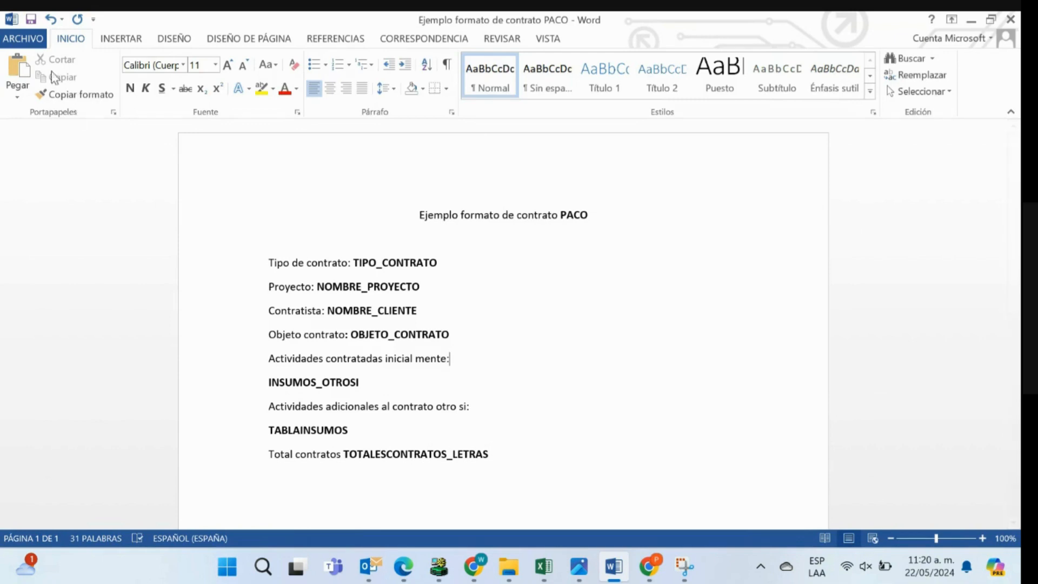
# - Save the contract format as a Word document named Ejemplo formato de contrato PACO in the 05 MAYO folder
pyautogui.click(21, 39)
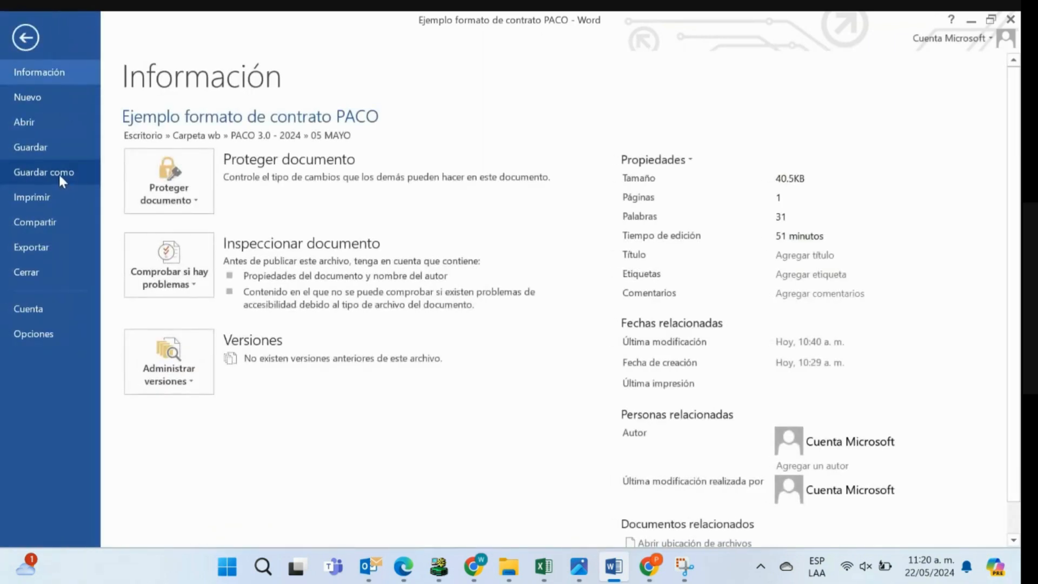
pyautogui.click(60, 174)
pyautogui.click(428, 183)
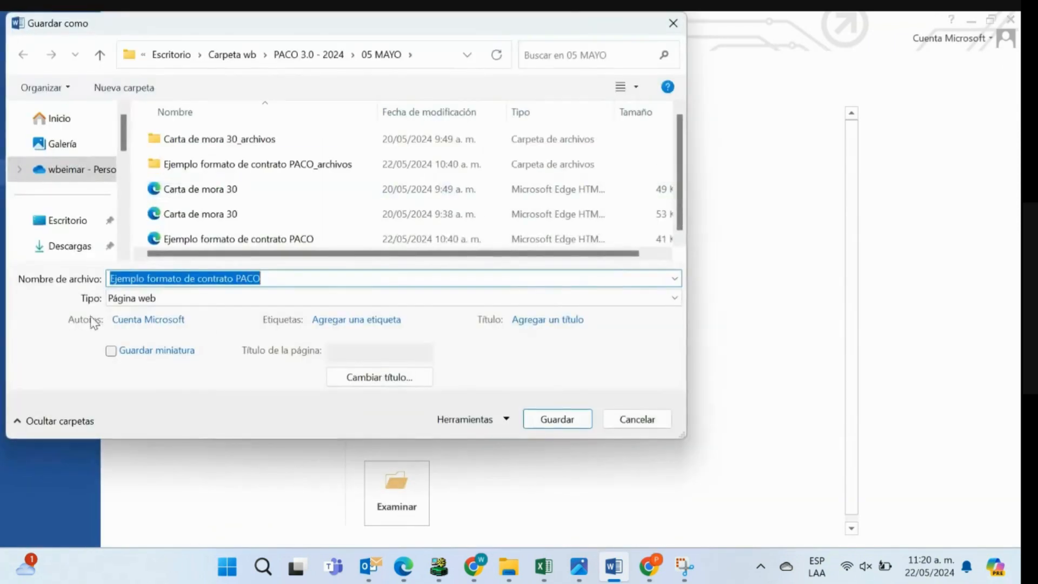
pyautogui.click(237, 304)
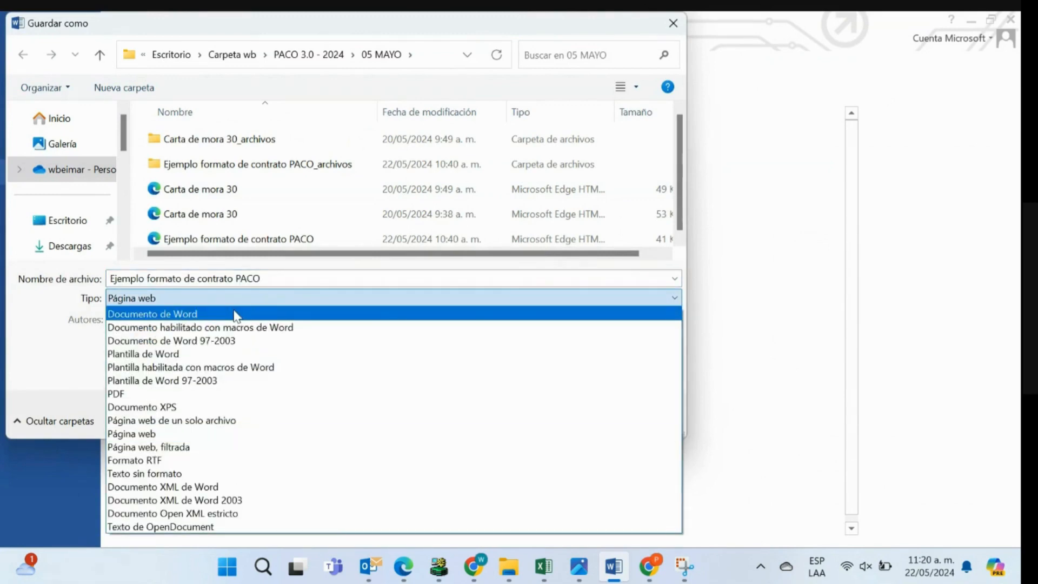
pyautogui.click(237, 315)
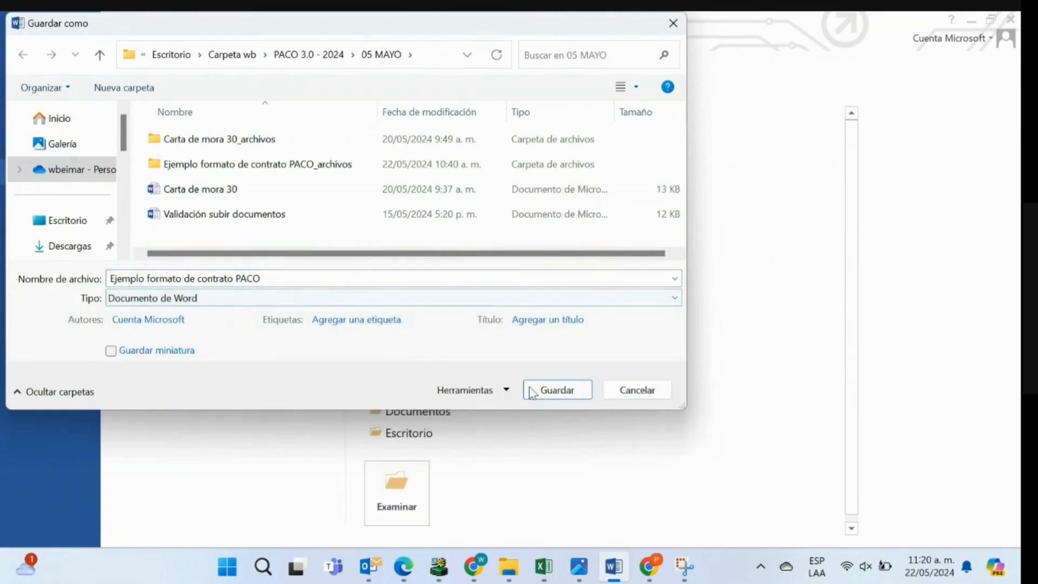
pyautogui.click(555, 392)
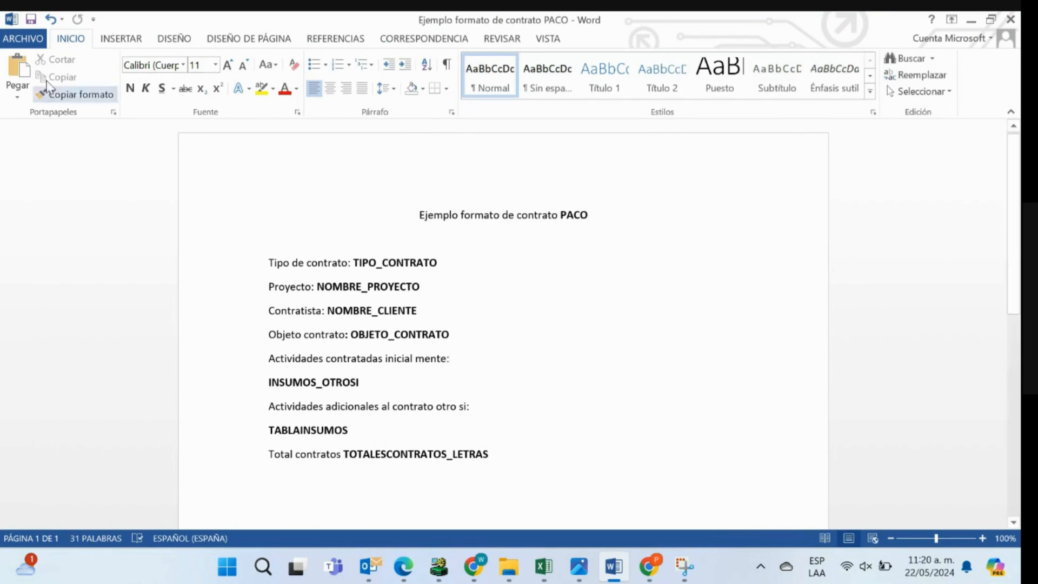
# - Prepare to save a copy in the 05 MAYO folder as the web page Ejemplo formato de contrato PACO V2.HTML
pyautogui.click(22, 39)
pyautogui.click(55, 172)
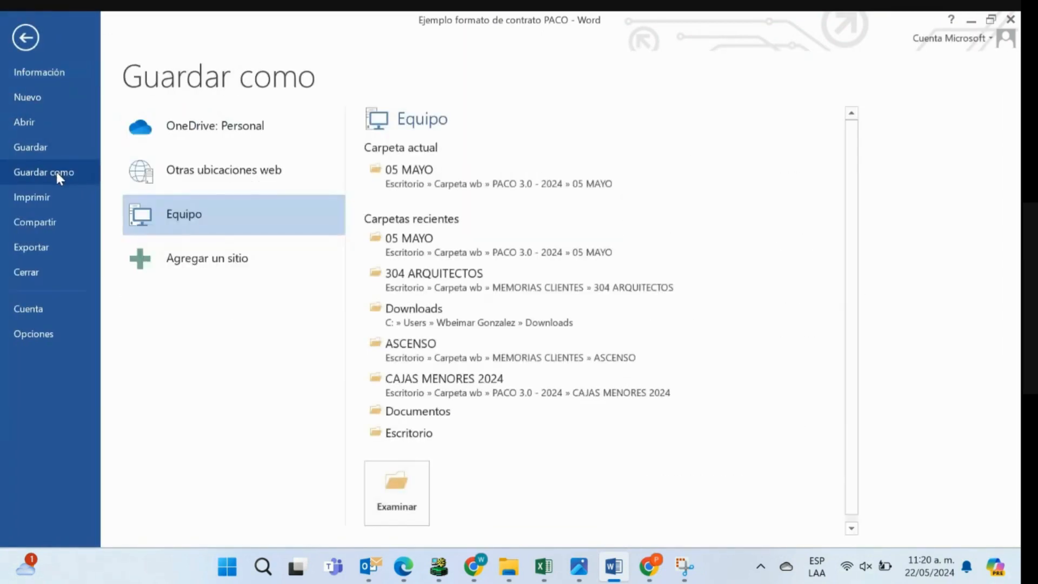
pyautogui.click(420, 186)
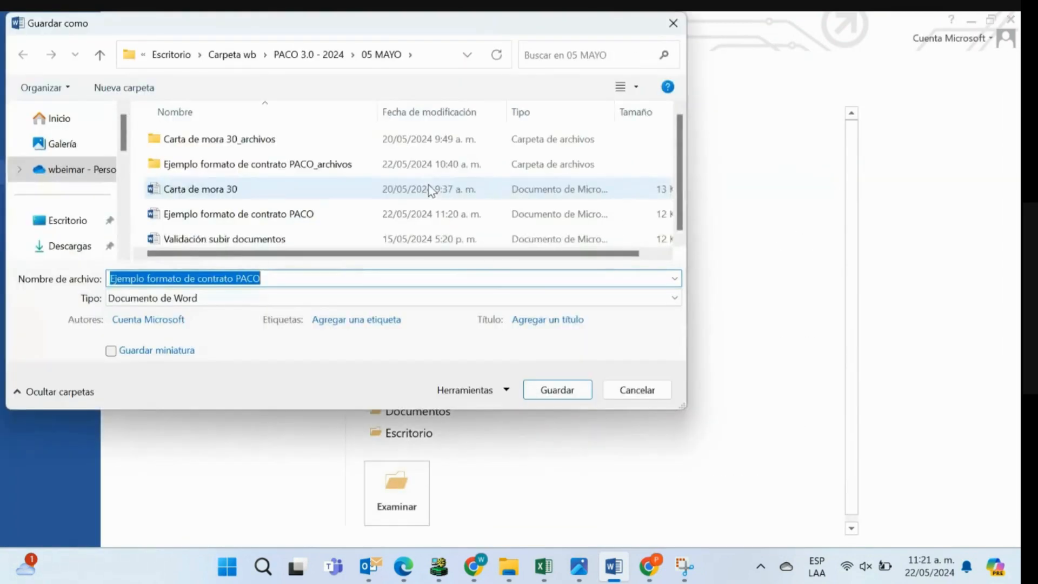
pyautogui.click(281, 277)
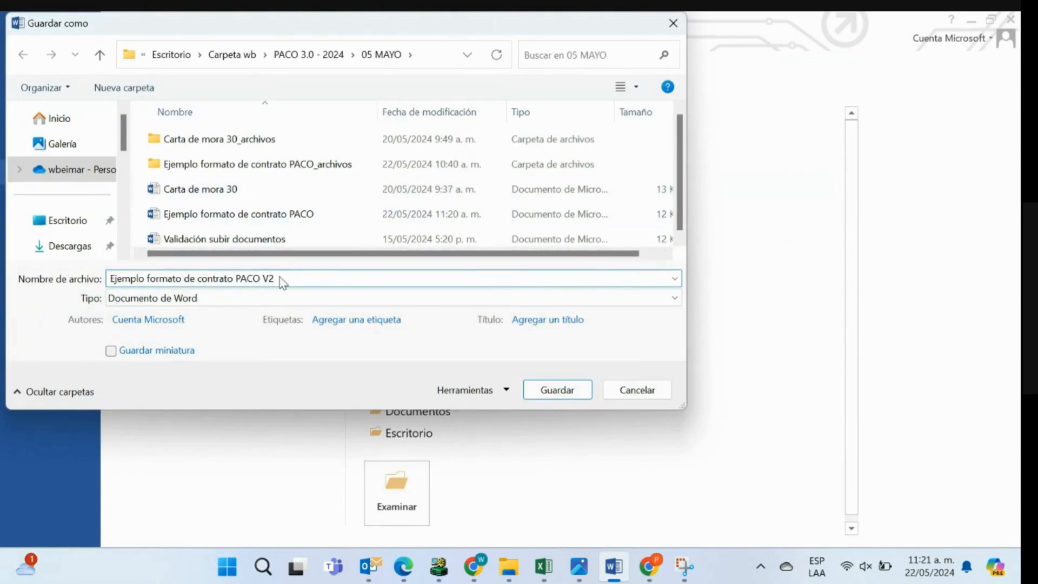
pyautogui.write('V2')
pyautogui.click(154, 299)
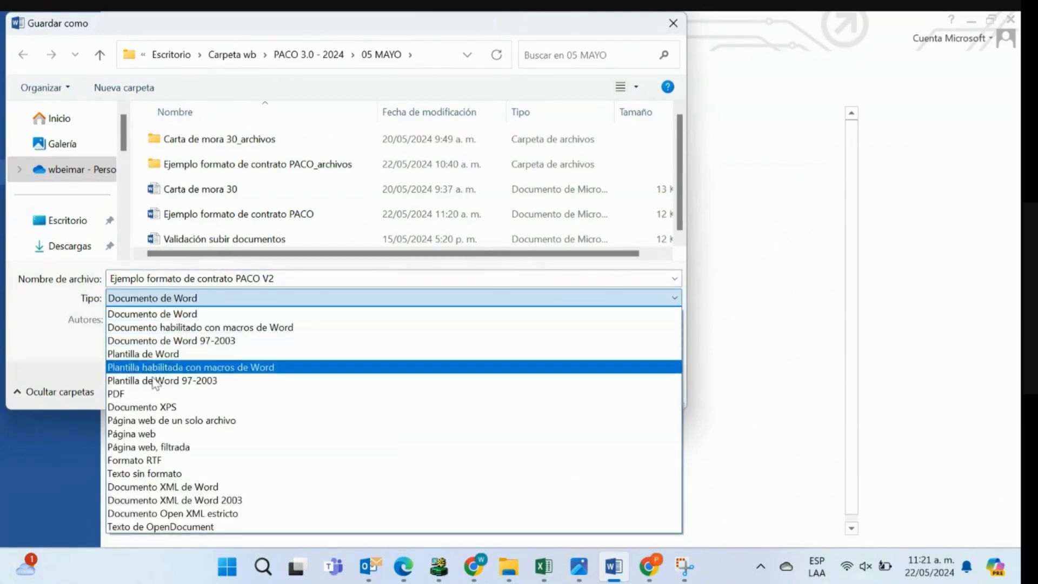
pyautogui.click(164, 433)
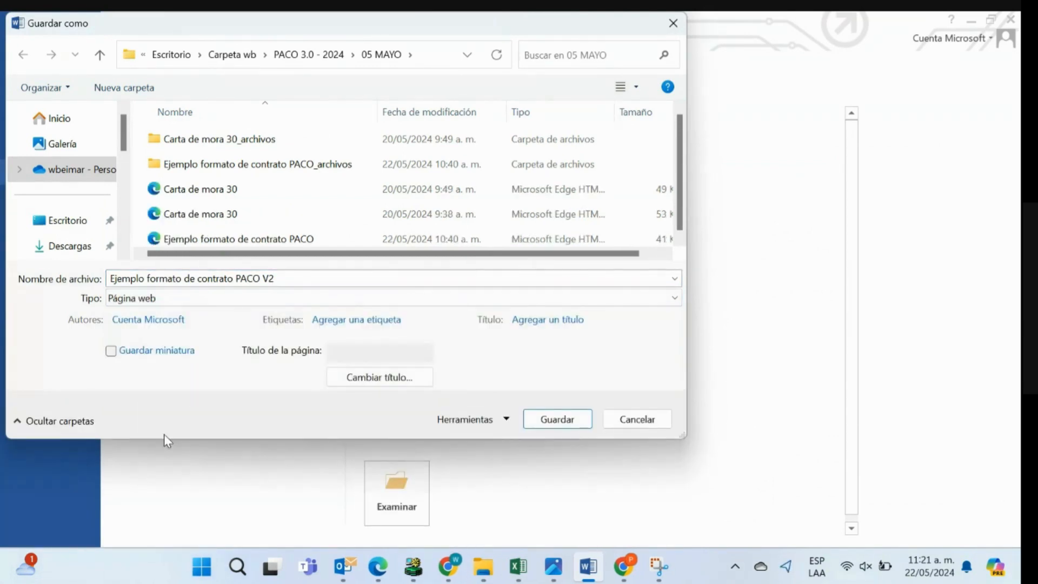
pyautogui.click(270, 277)
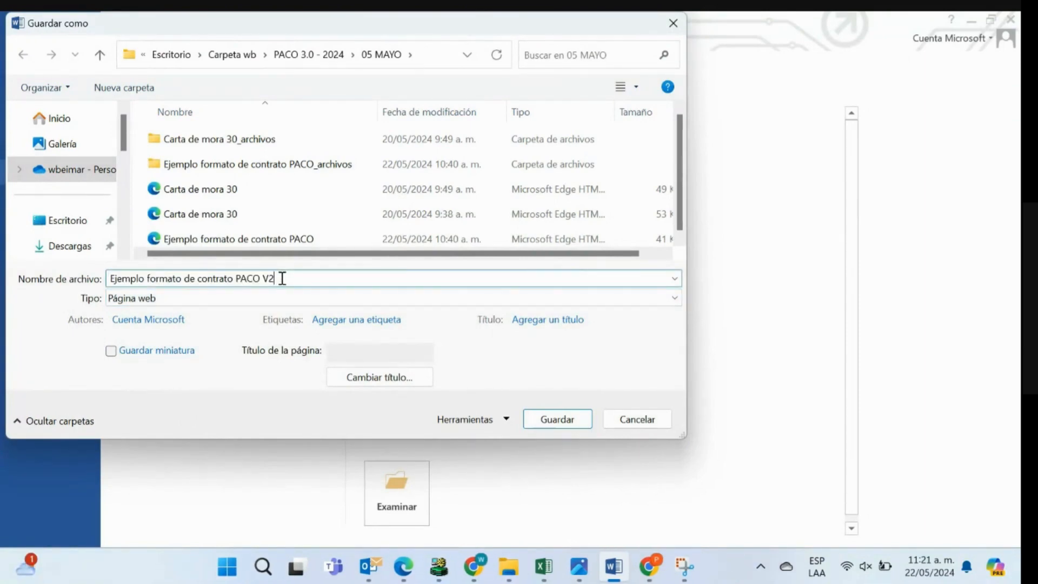
pyautogui.write('HTML')
pyautogui.click(985, 453)
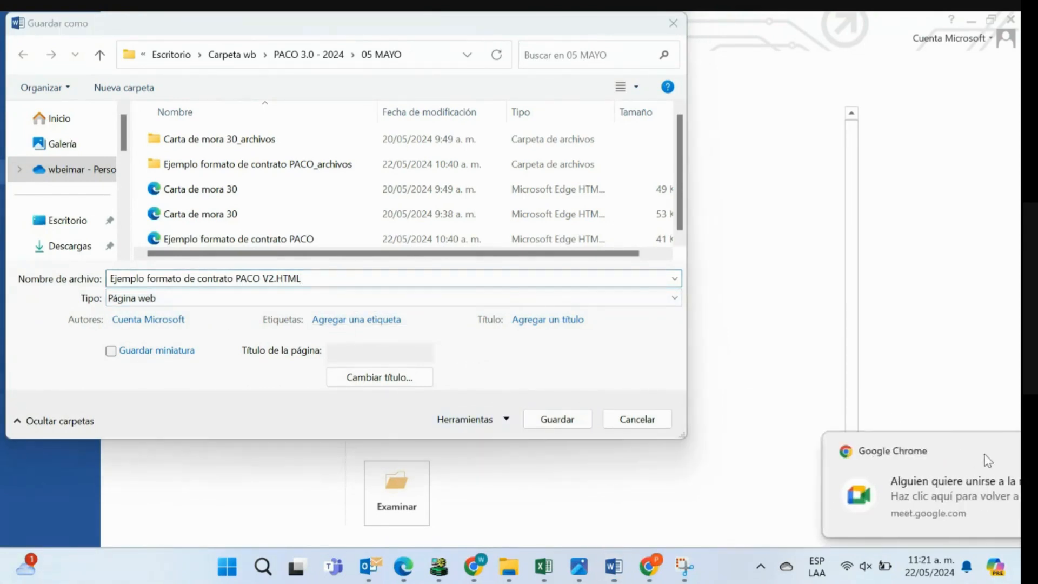
# - Confirm the web options with Unicode (UTF-8) encoding and web pages always saved with the default encoding
pyautogui.click(506, 420)
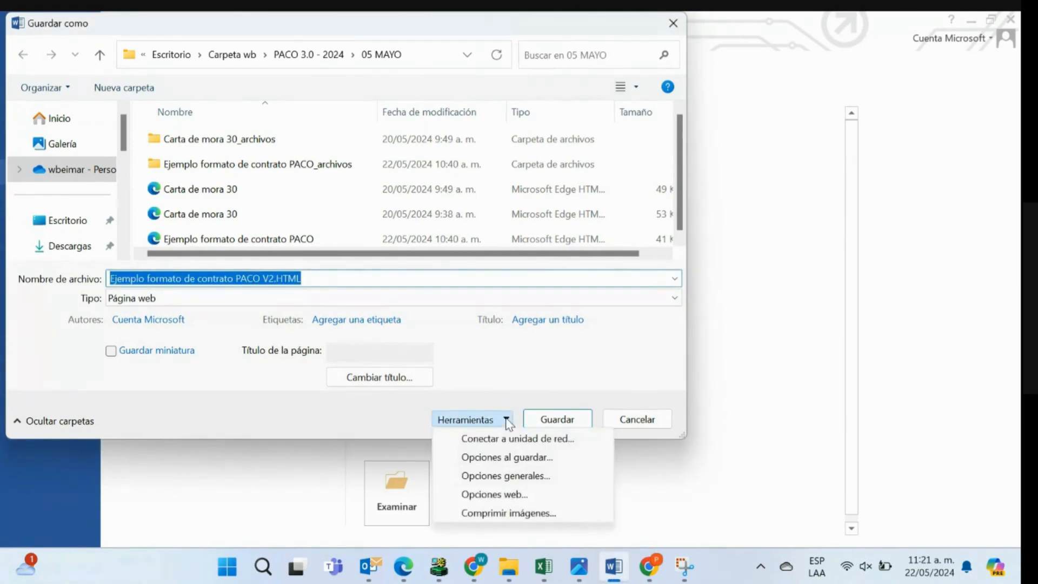
pyautogui.click(514, 495)
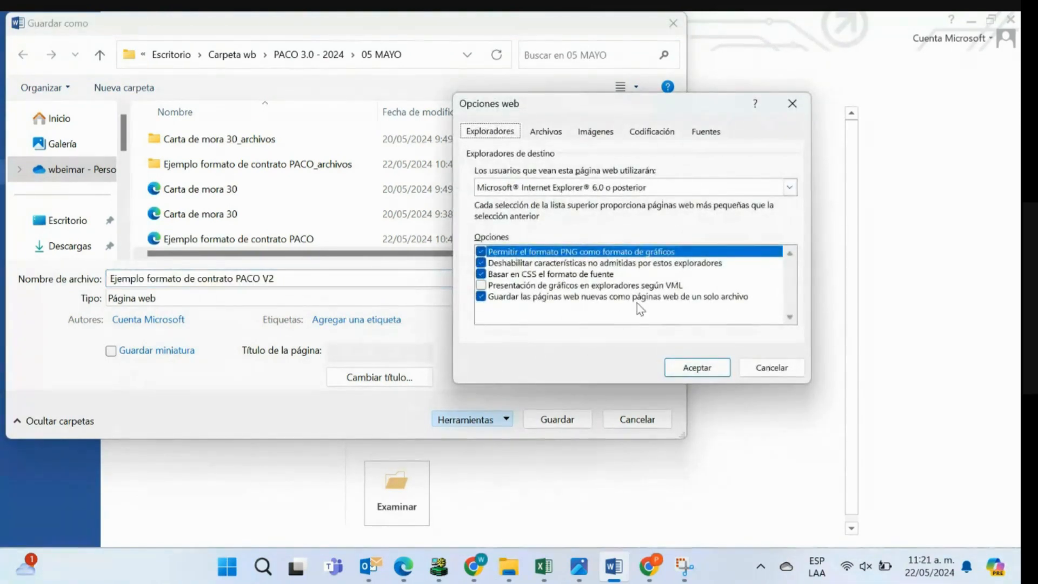
pyautogui.click(654, 135)
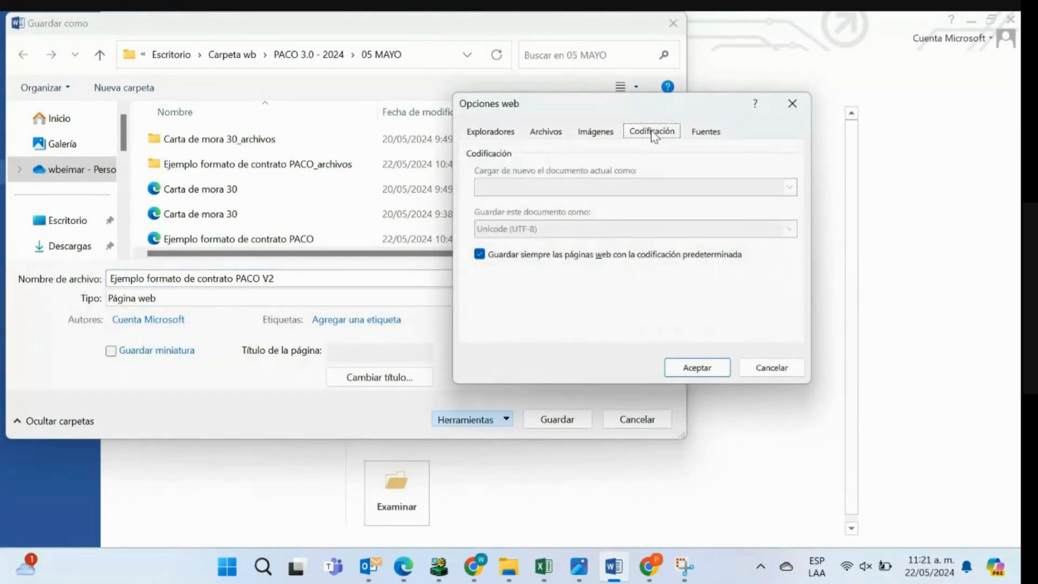
pyautogui.click(479, 254)
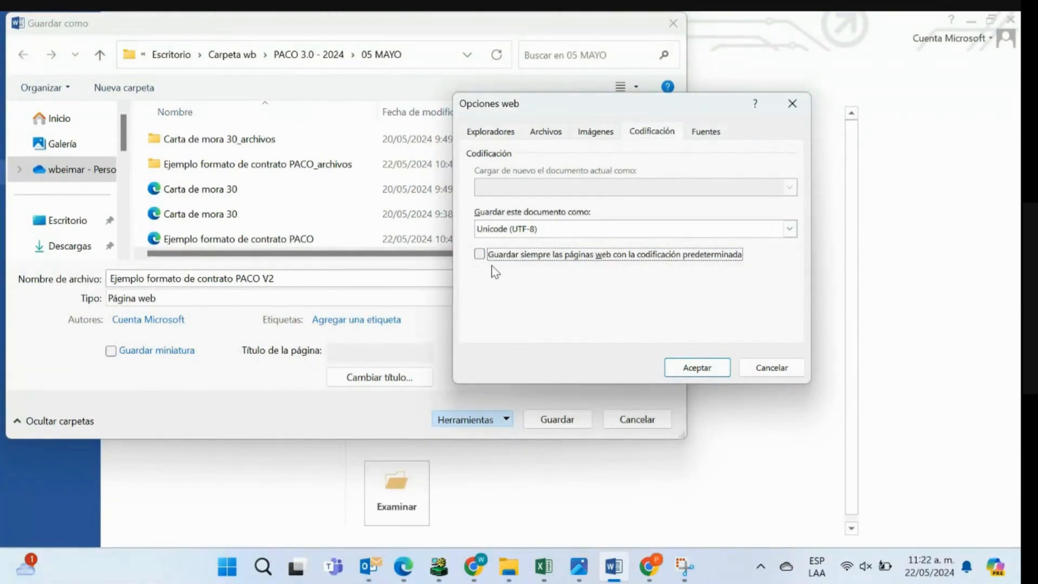
pyautogui.click(480, 255)
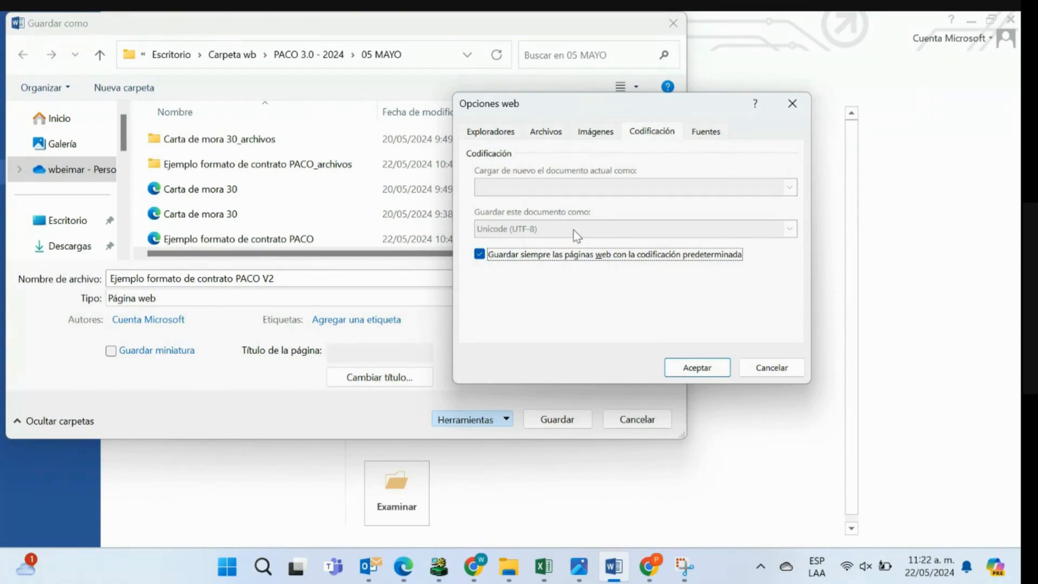
pyautogui.click(698, 368)
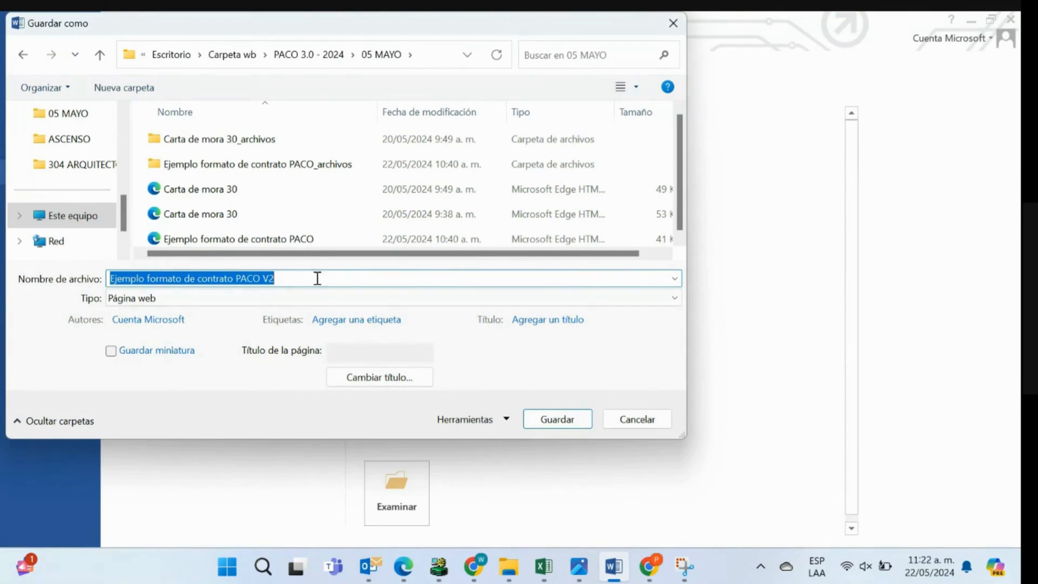
# - Save the web page as Ejemplo formato de contrato PACO V2.HTML and show the document in print layout
pyautogui.click(300, 274)
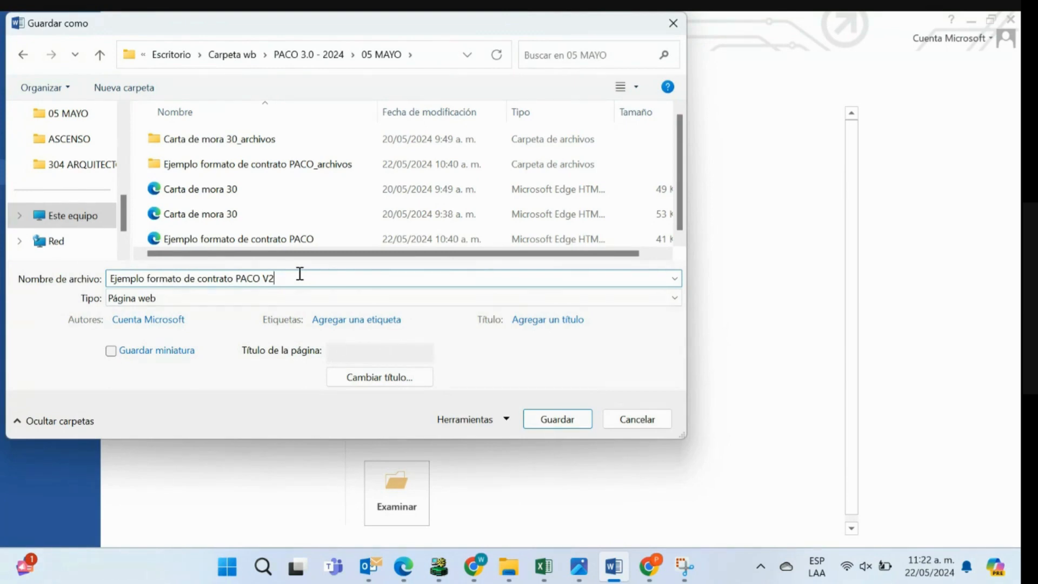
pyautogui.write('.HTML')
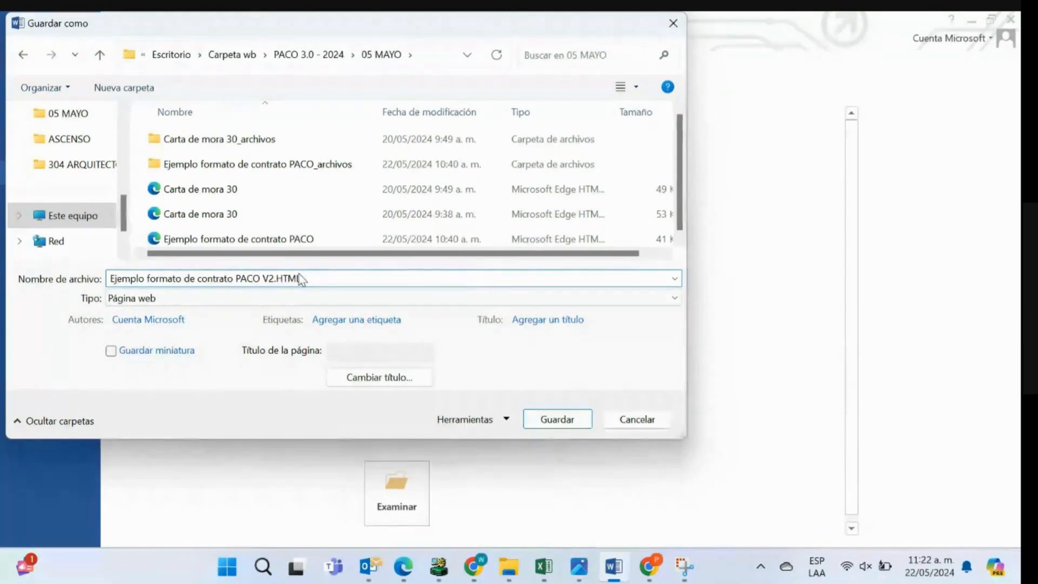
pyautogui.click(558, 419)
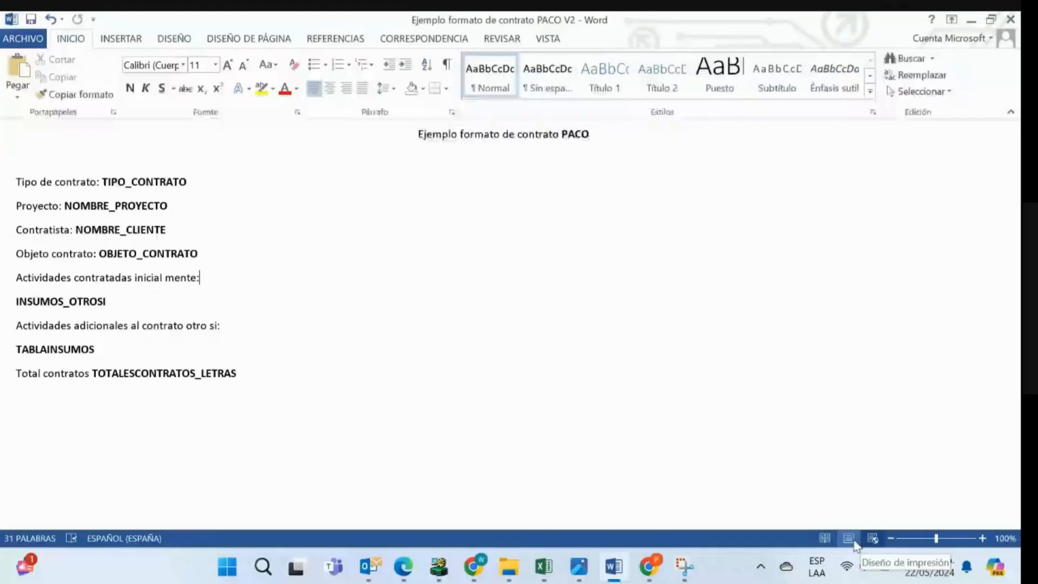
pyautogui.click(854, 542)
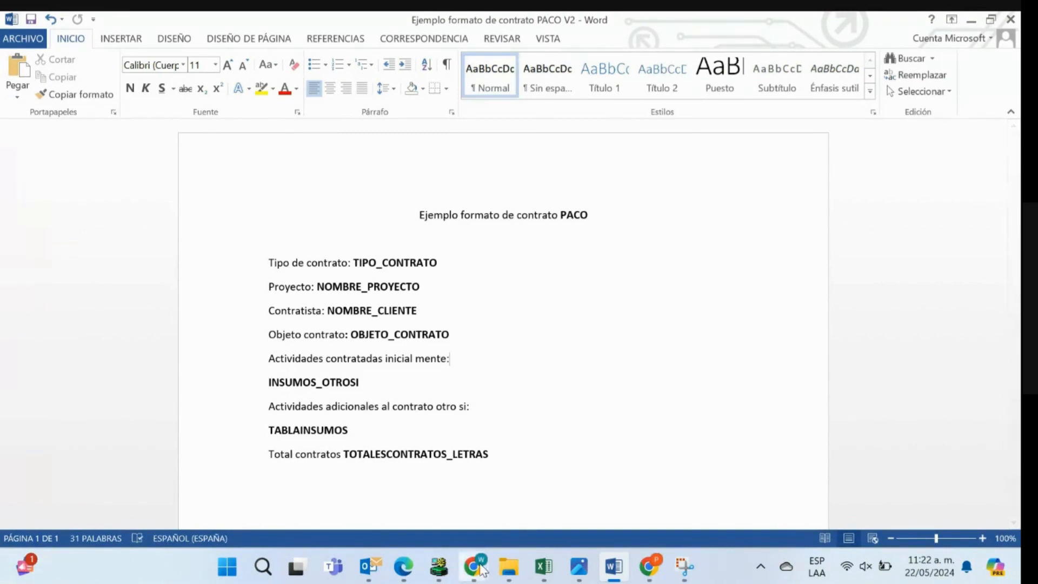
# - Switch to PACO in Chrome and open the format upload window for Adenda a contratos from the cost control menu page
pyautogui.moveTo(473, 566)
pyautogui.click(531, 508)
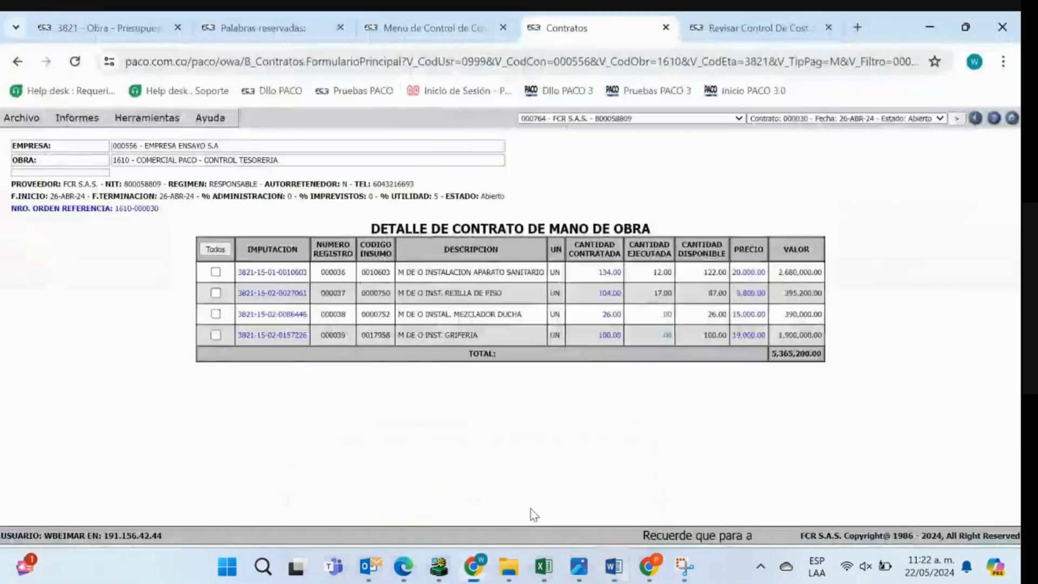
pyautogui.click(417, 26)
pyautogui.click(81, 117)
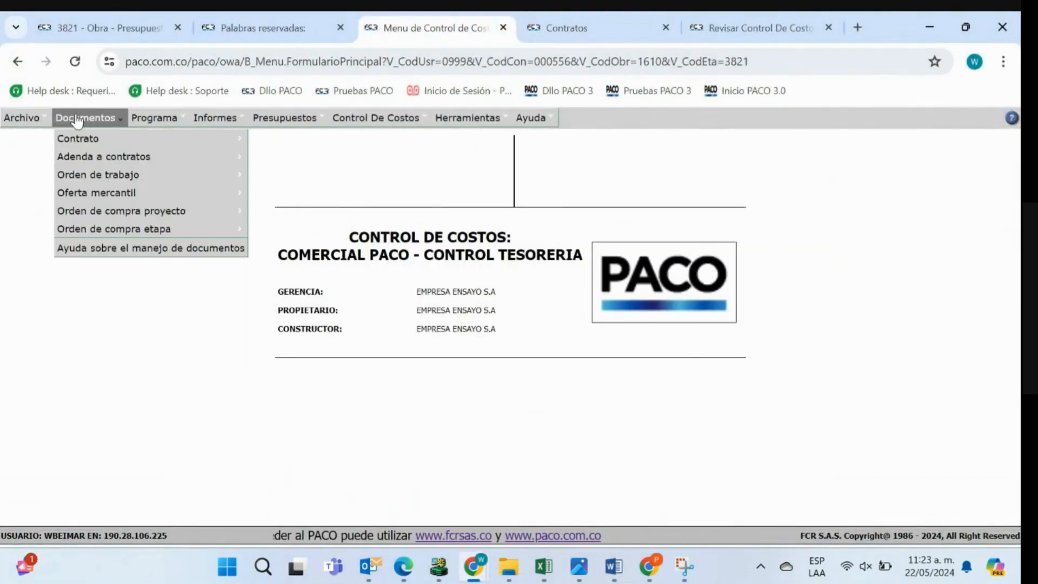
pyautogui.moveTo(102, 159)
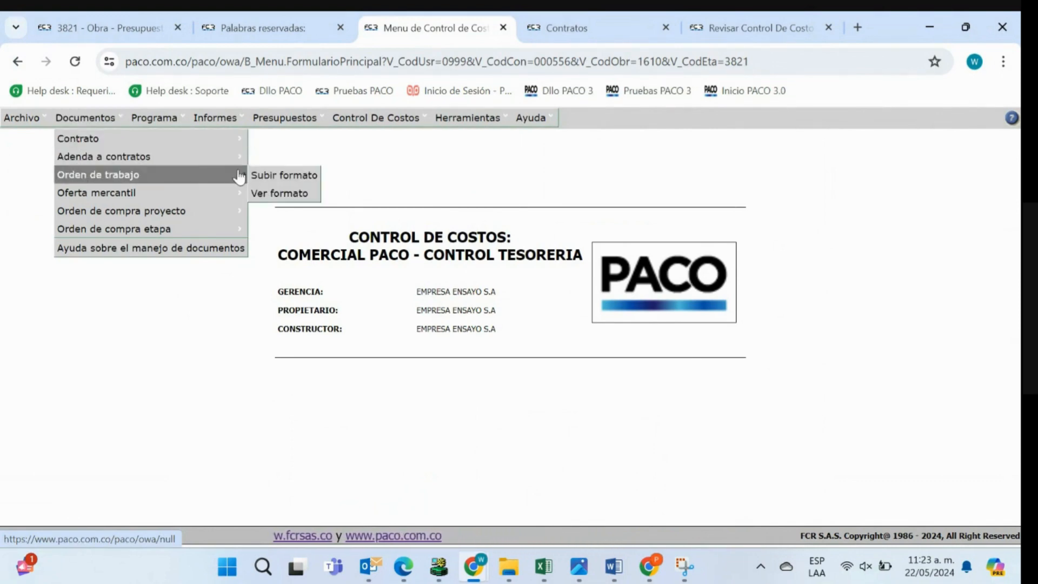
pyautogui.click(283, 161)
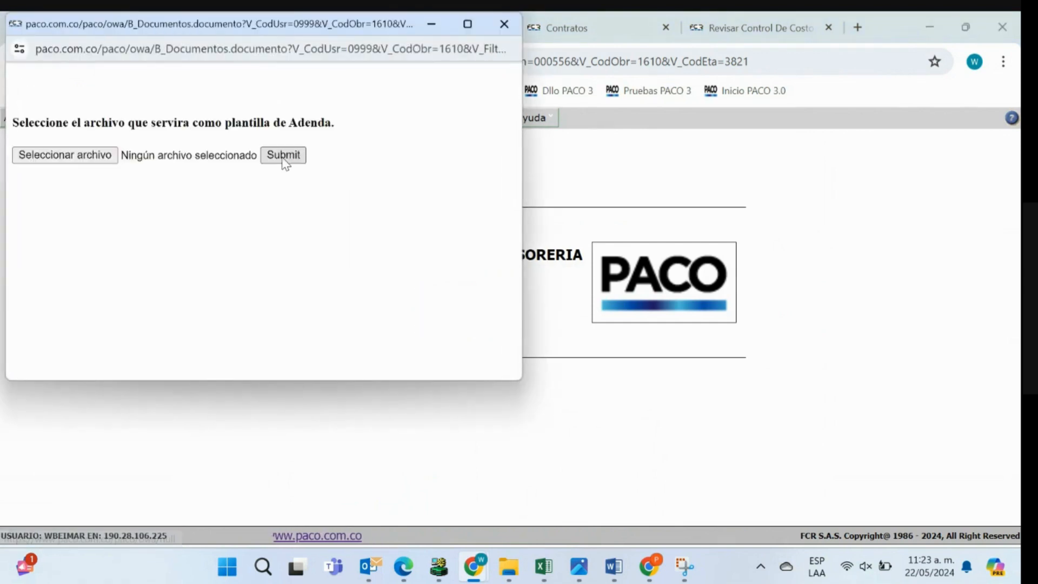
# - Upload the HTML file Ejemplo formato de contrato PACO V2 from the 05 MAYO folder as the addendum template and close the upload window
pyautogui.click(80, 156)
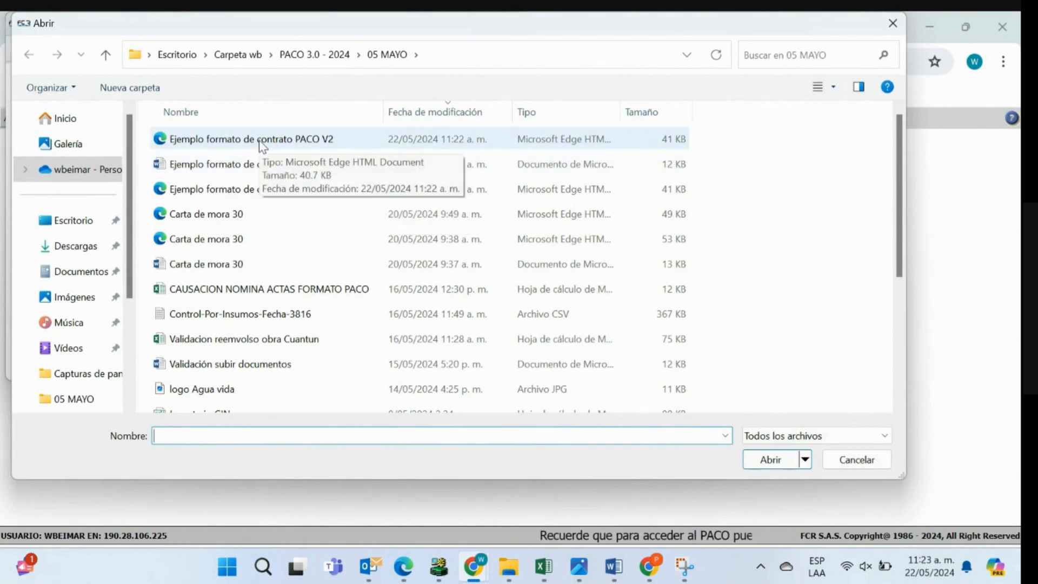
pyautogui.click(292, 143)
pyautogui.click(767, 459)
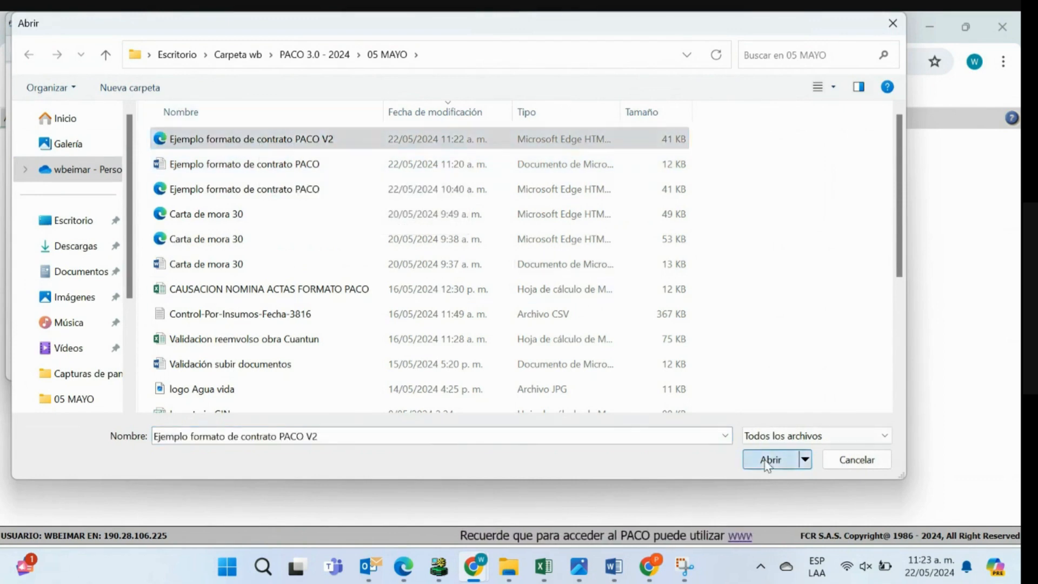
pyautogui.click(288, 154)
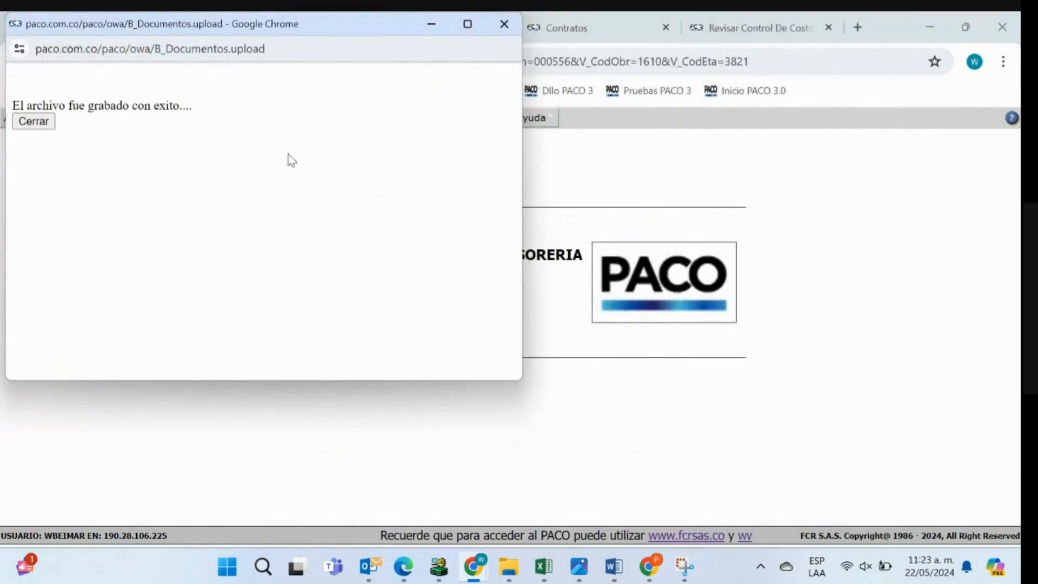
pyautogui.click(41, 122)
pyautogui.moveTo(44, 129)
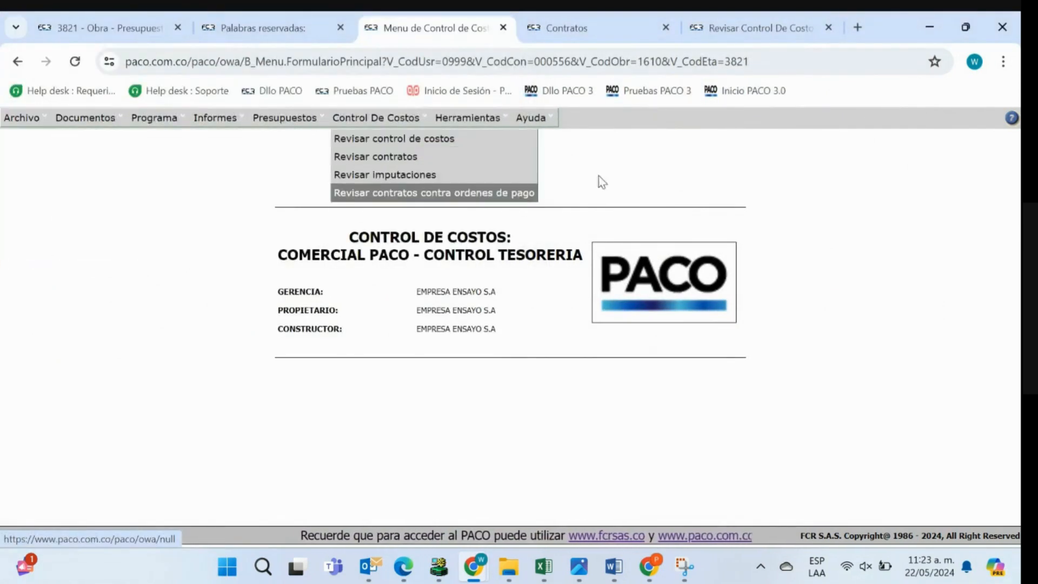
# - Open the FCR S.A.S. labour contract dated 26-ABR-24 for editing and bring up its Objeto del contrato form
pyautogui.click(594, 40)
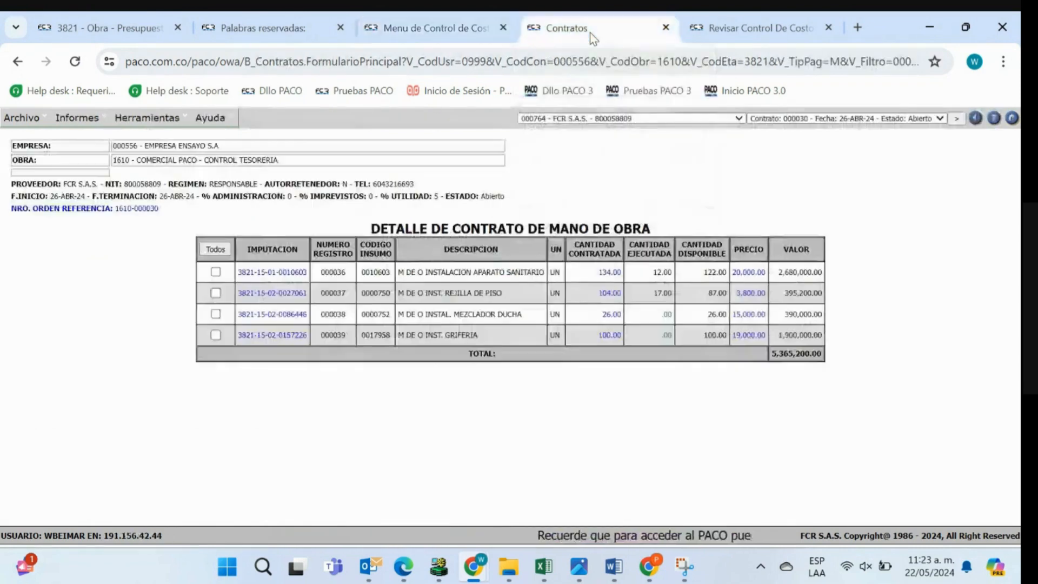
pyautogui.moveTo(78, 117)
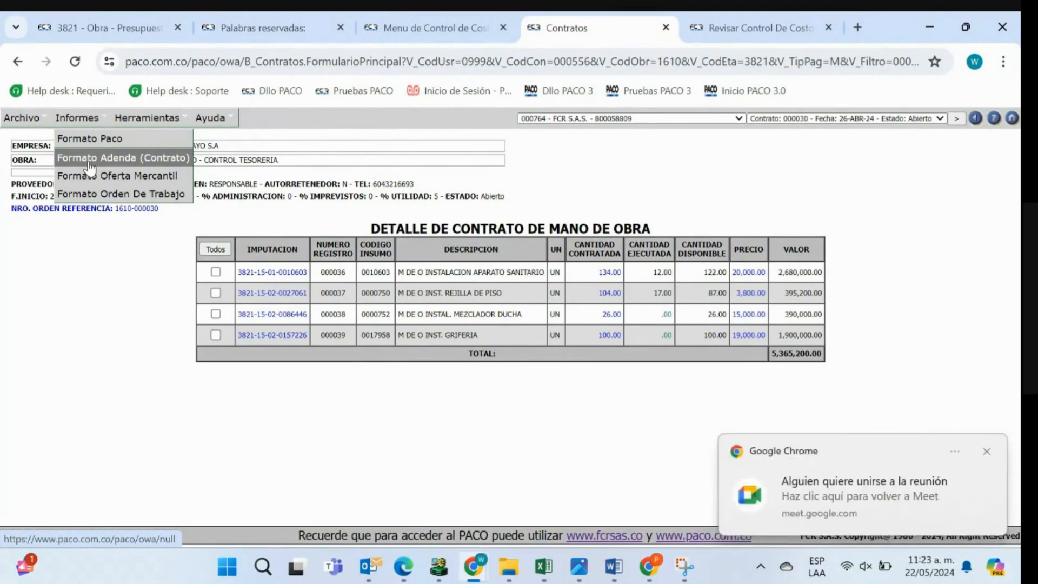
pyautogui.click(987, 452)
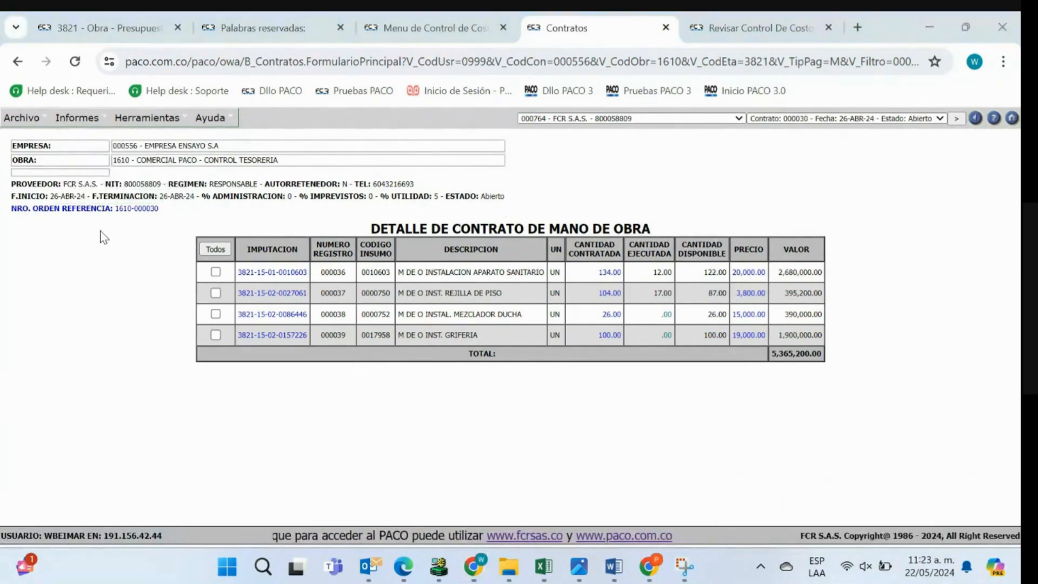
pyautogui.moveTo(21, 118)
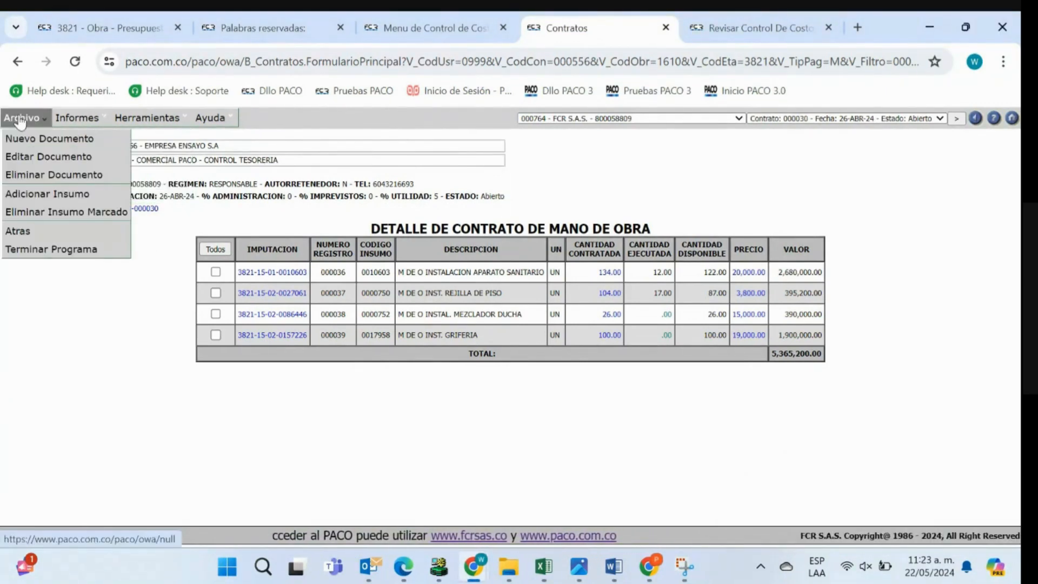
pyautogui.click(43, 158)
pyautogui.moveTo(1013, 241); pyautogui.dragTo(1013, 358)
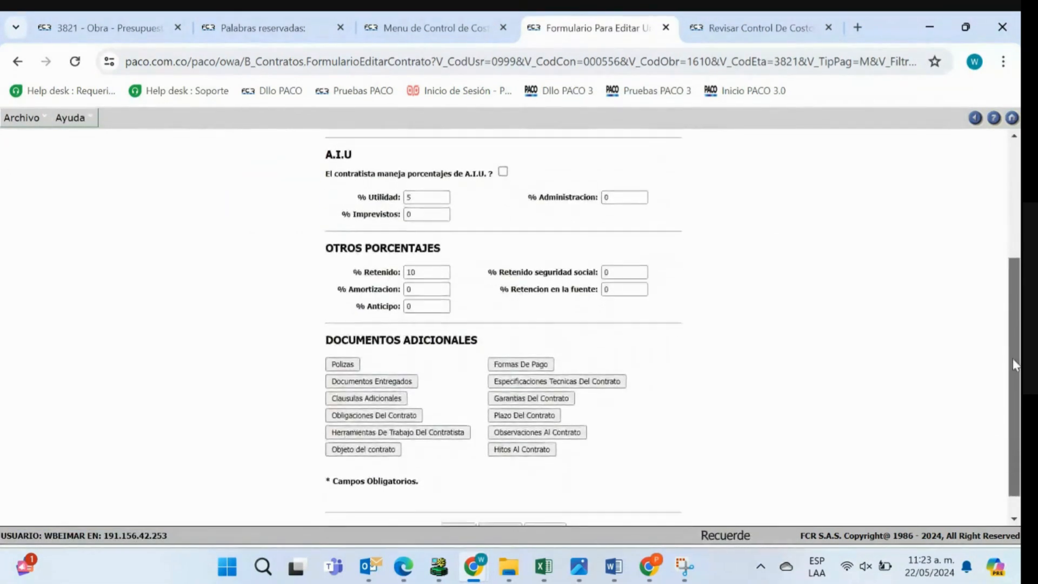
pyautogui.click(371, 447)
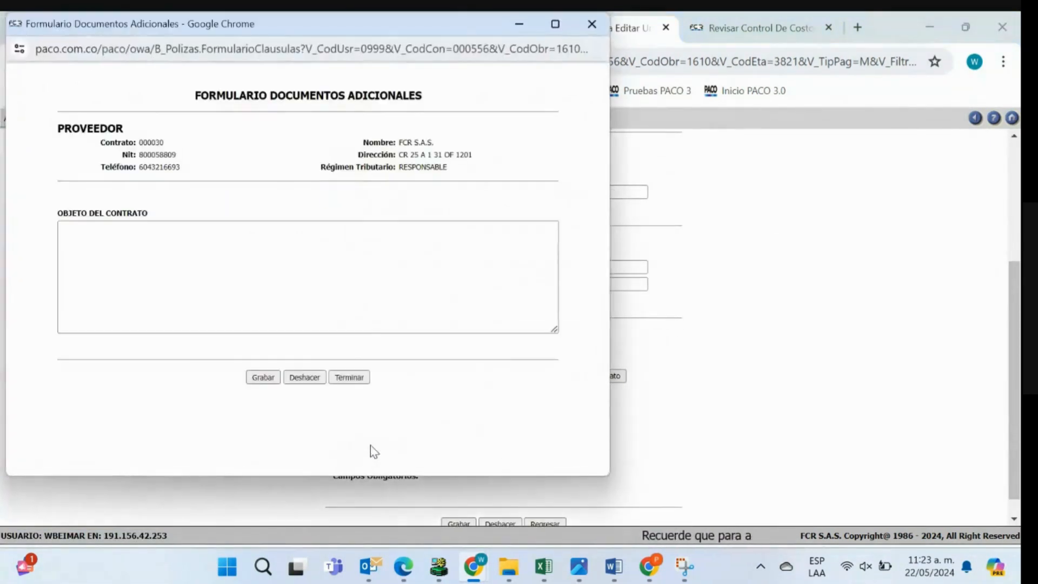
# - Enter "Instalacion de plomeria baños" as the contract object, save it and close the additional documents window
pyautogui.click(83, 248)
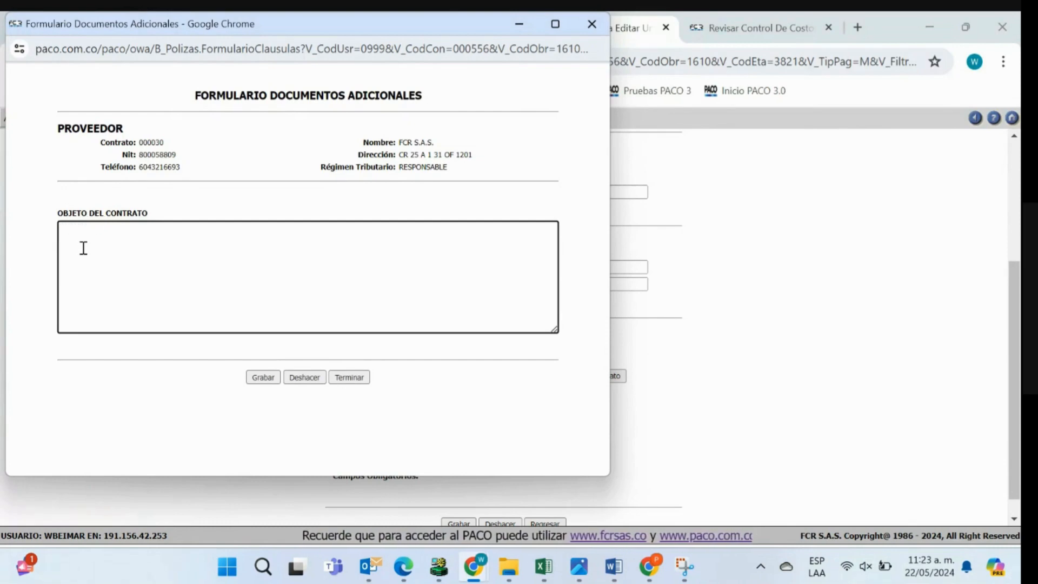
pyautogui.write('cion d')
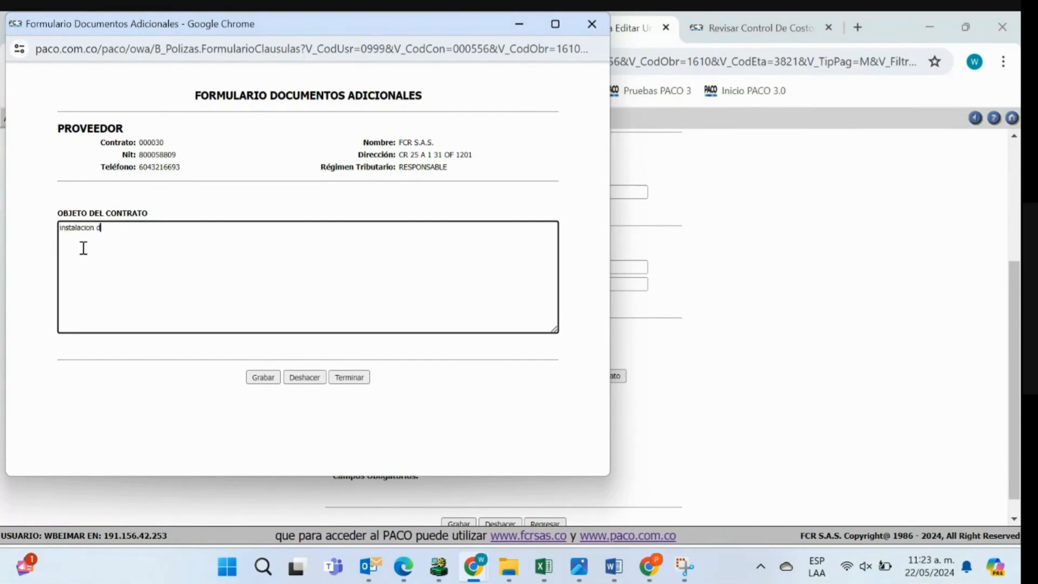
pyautogui.write('e plomeria baños')
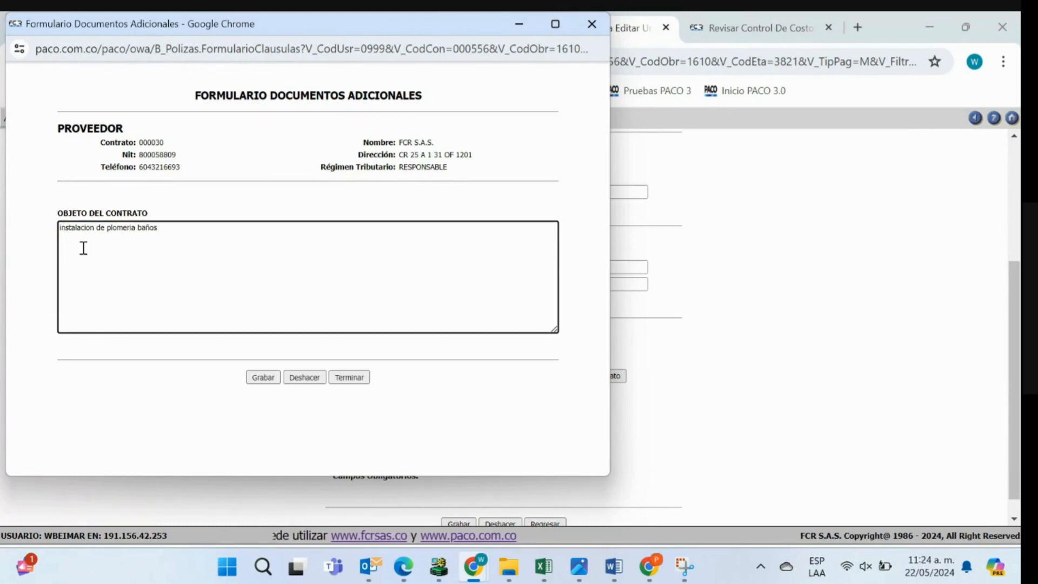
pyautogui.click(61, 228)
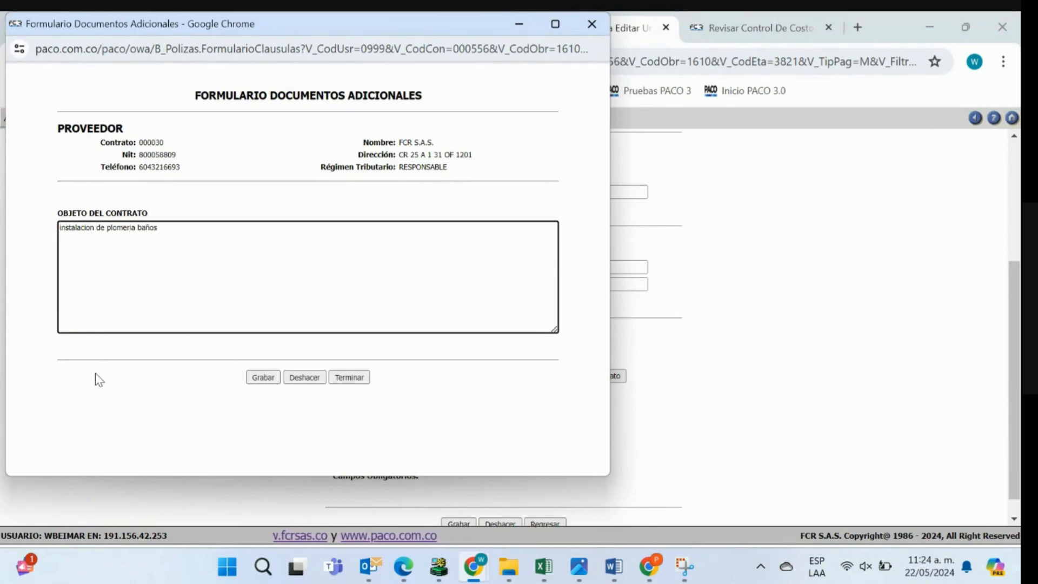
pyautogui.press('Delete')
pyautogui.write('I')
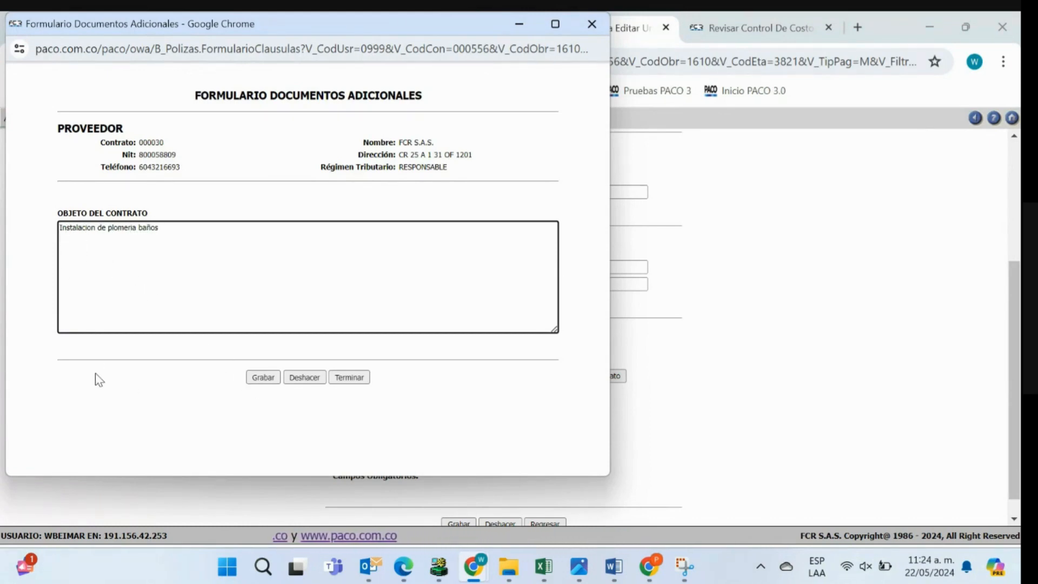
pyautogui.click(263, 381)
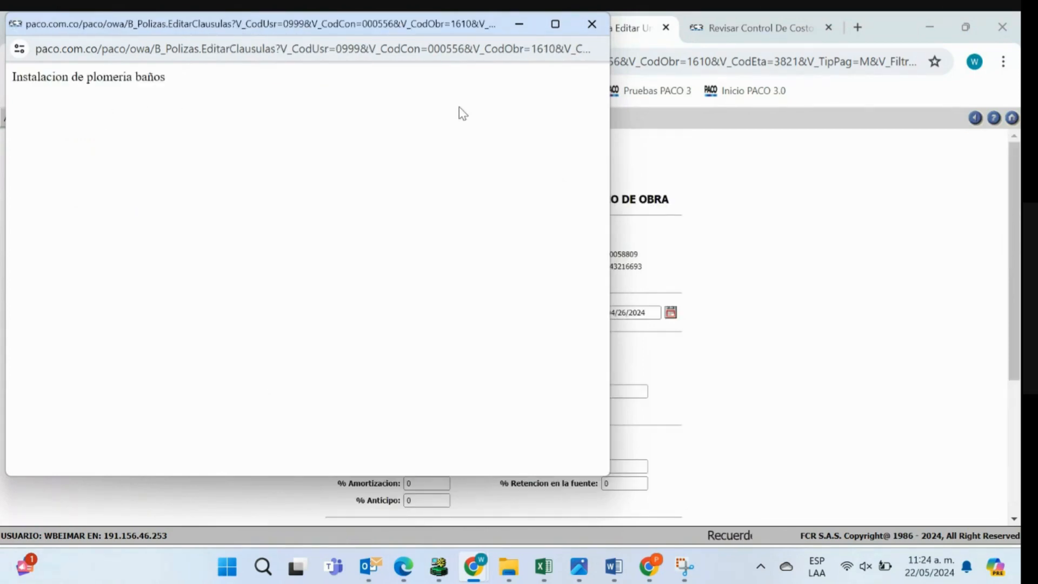
pyautogui.click(592, 23)
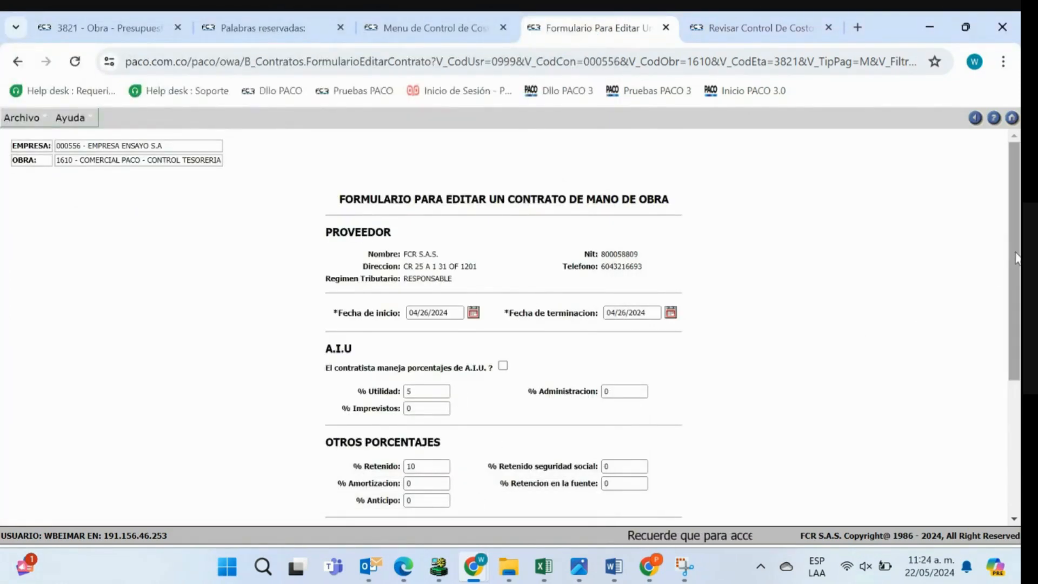
# - Reopen the contract object form to check the saved text, and return to the contract detail page
pyautogui.scroll(-4, 959, 298)
pyautogui.click(340, 422)
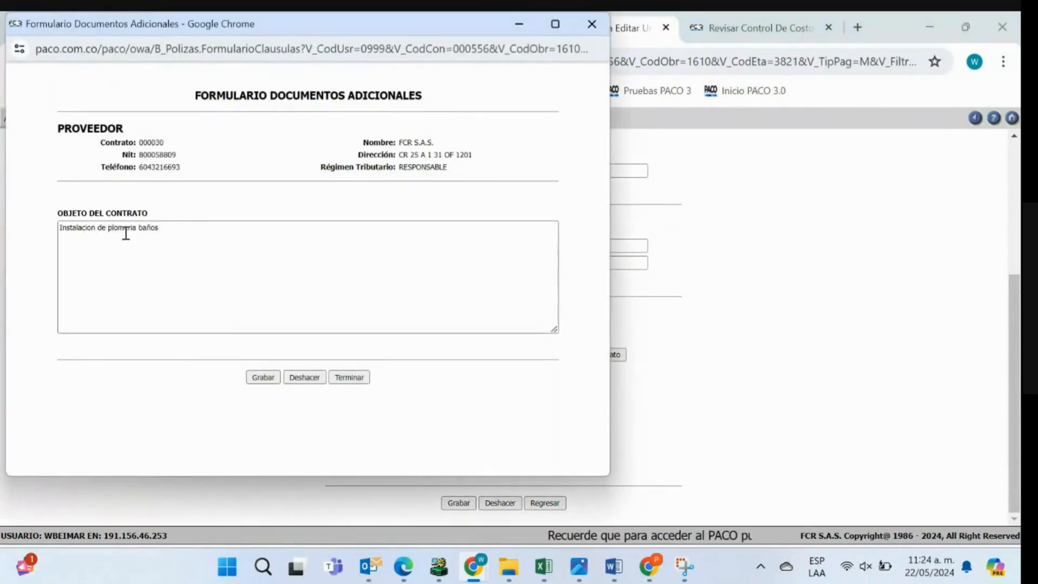
pyautogui.click(592, 24)
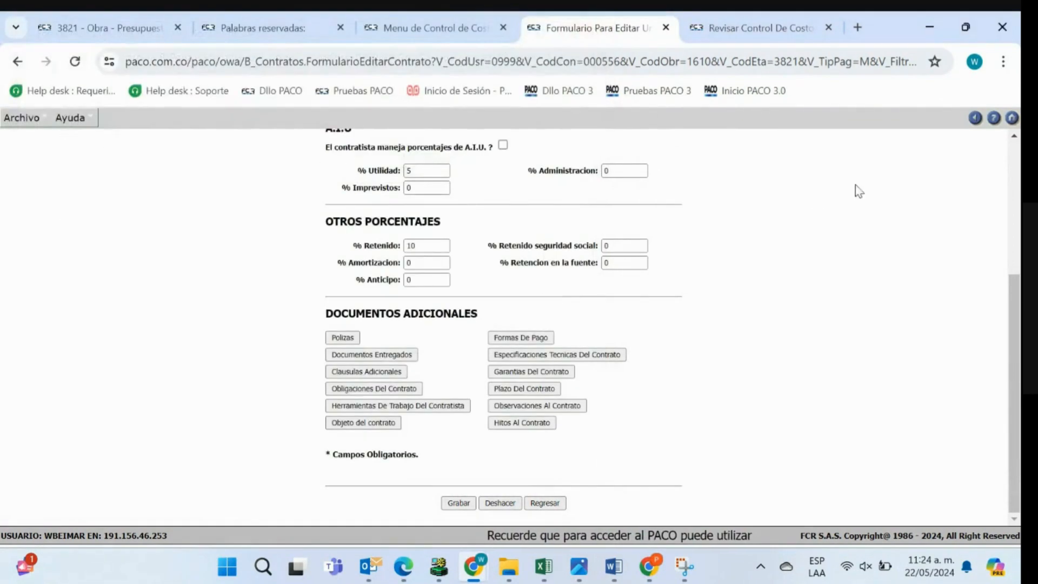
pyautogui.click(976, 119)
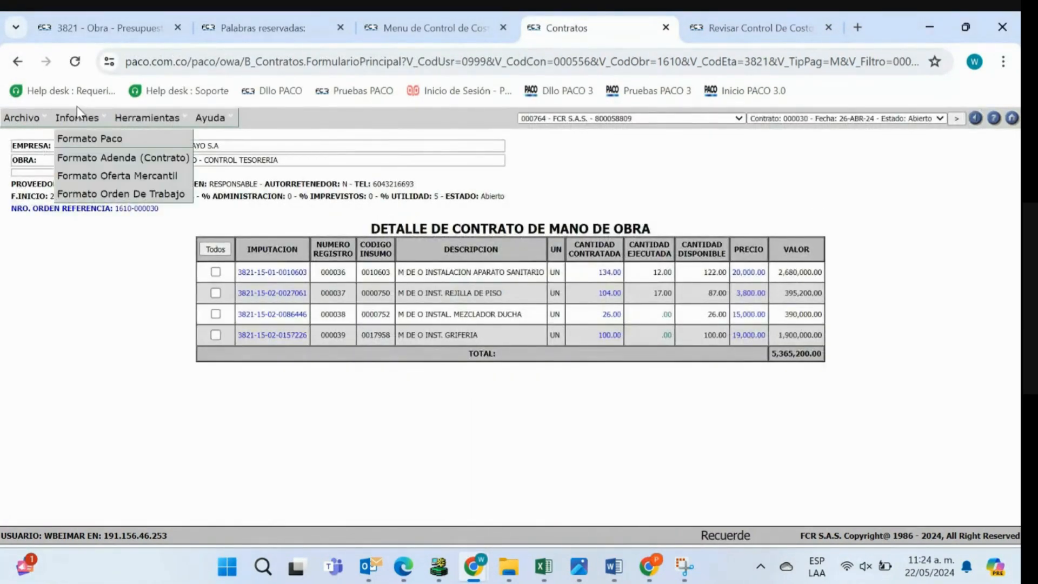
# - Generate the Formato Adenda (Contrato) report and examine the contract object and activity tables in it
pyautogui.click(82, 161)
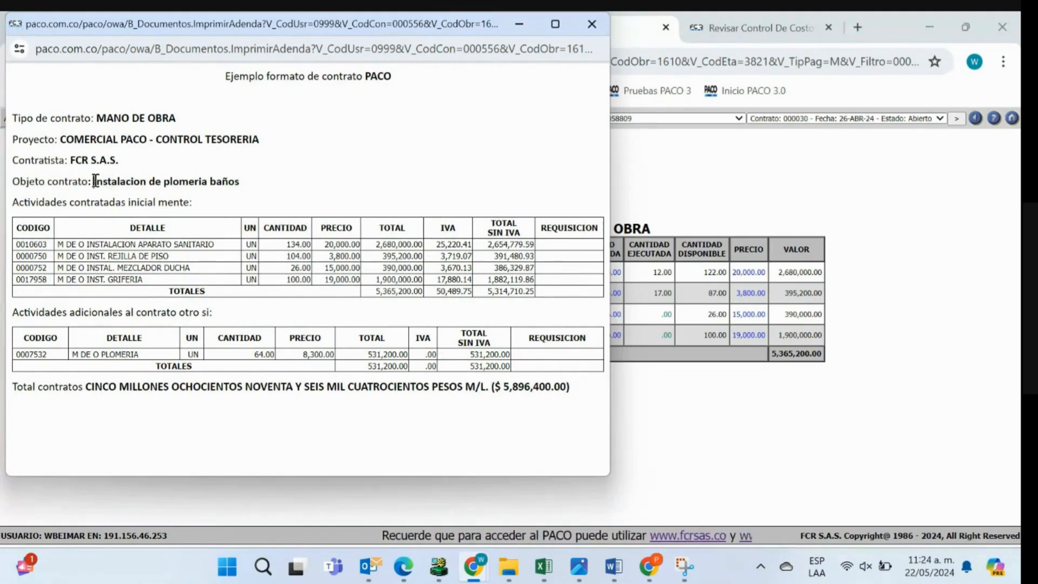
pyautogui.moveTo(94, 181); pyautogui.dragTo(240, 183)
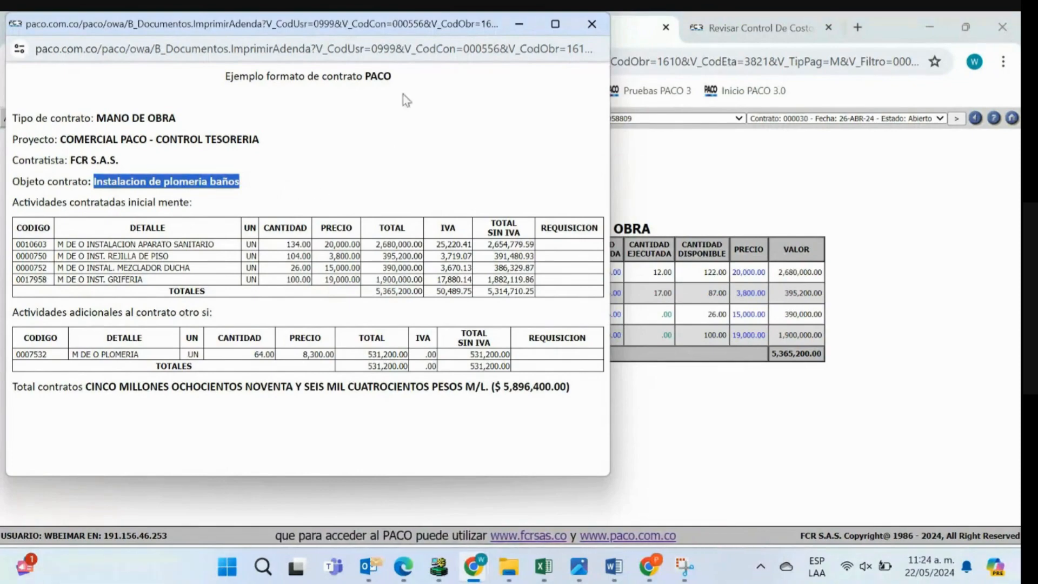
pyautogui.moveTo(283, 24); pyautogui.dragTo(550, 120)
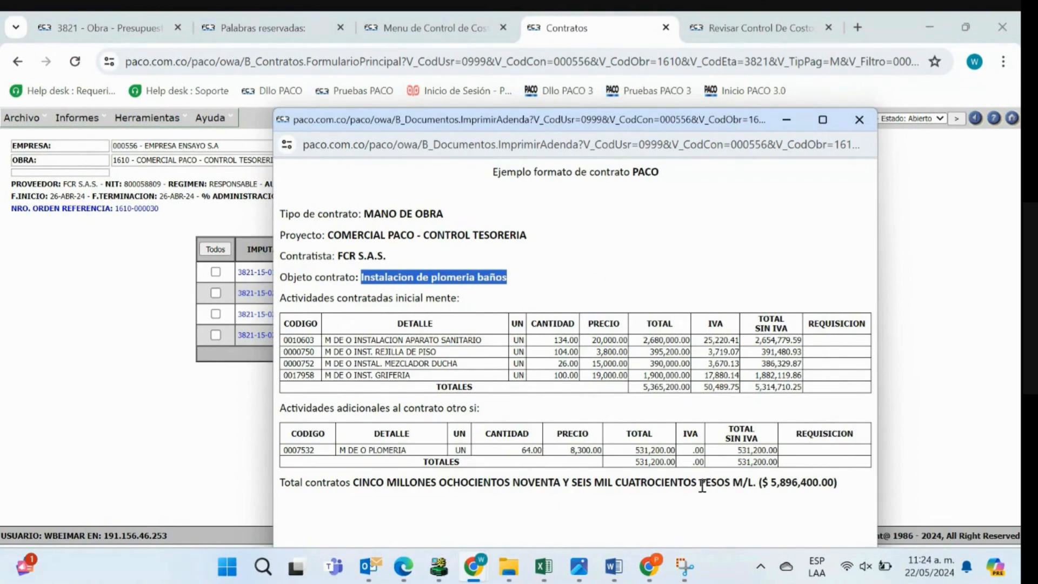
# - Compare the addendum with the Word format, highlighting the reserved word TIPO_CONTRATO, and return to the report in PACO
pyautogui.click(613, 566)
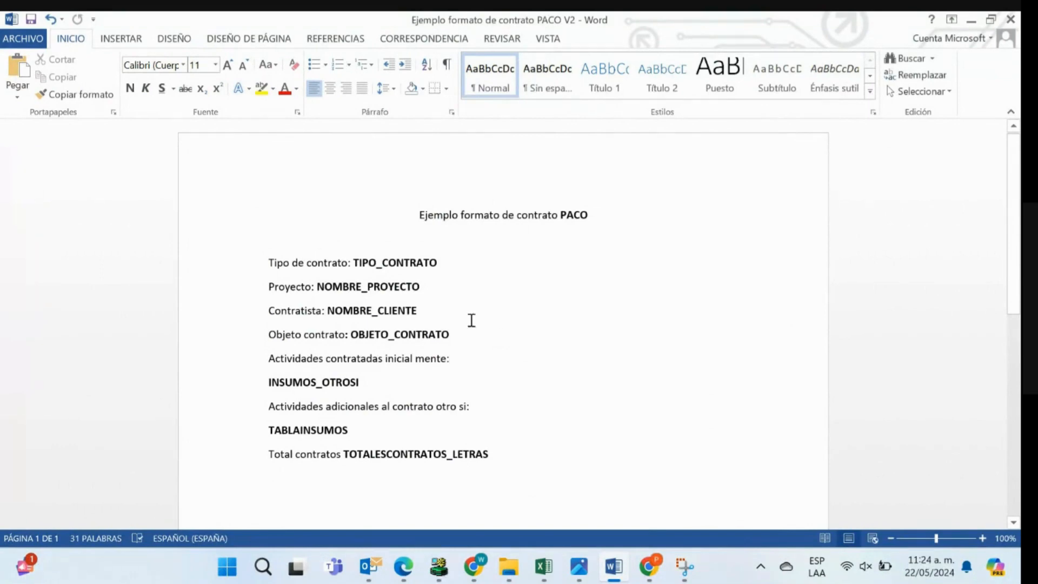
pyautogui.moveTo(354, 262); pyautogui.dragTo(439, 260)
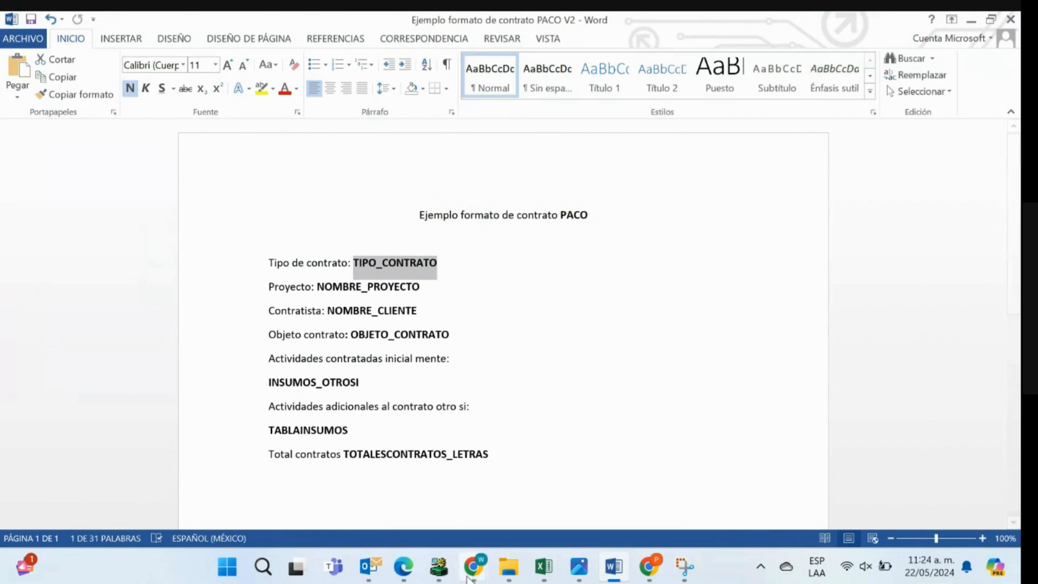
pyautogui.moveTo(469, 577)
pyautogui.click(621, 496)
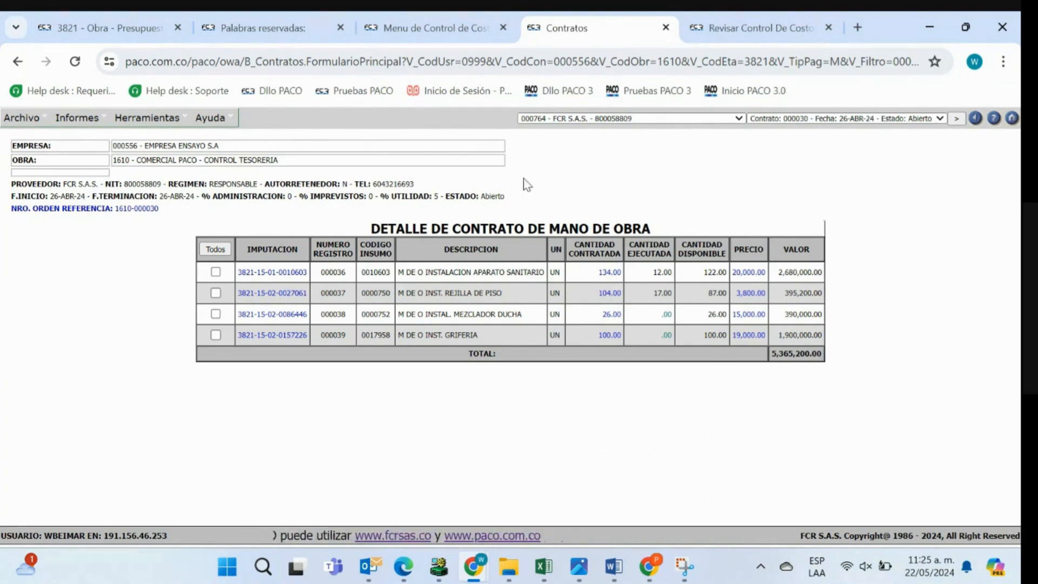
# - Review the provider's contract list and the report formats offered for the contract dated 26-ABR-24
pyautogui.click(810, 118)
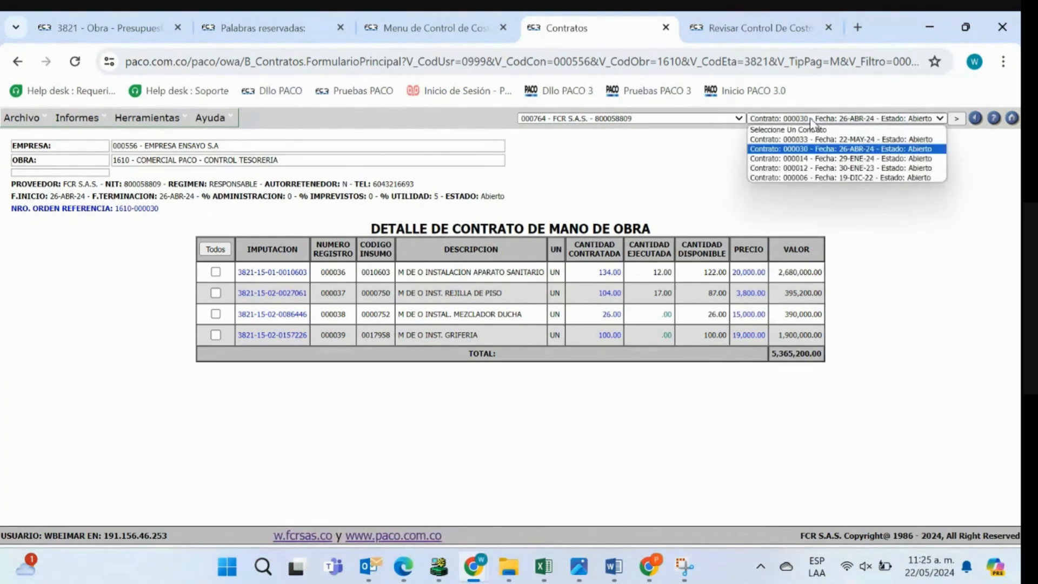
pyautogui.click(810, 117)
pyautogui.click(697, 161)
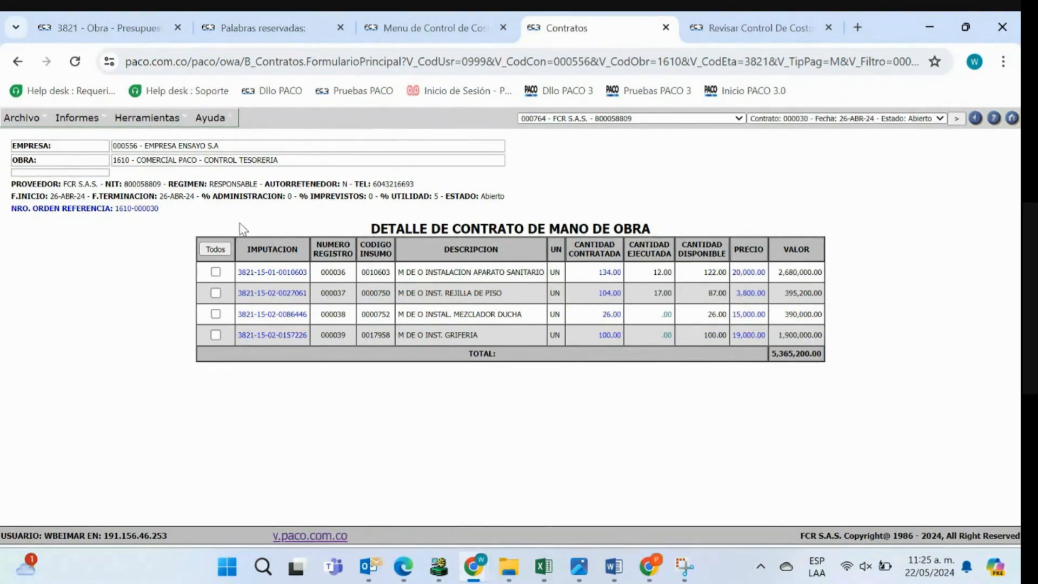
pyautogui.click(80, 117)
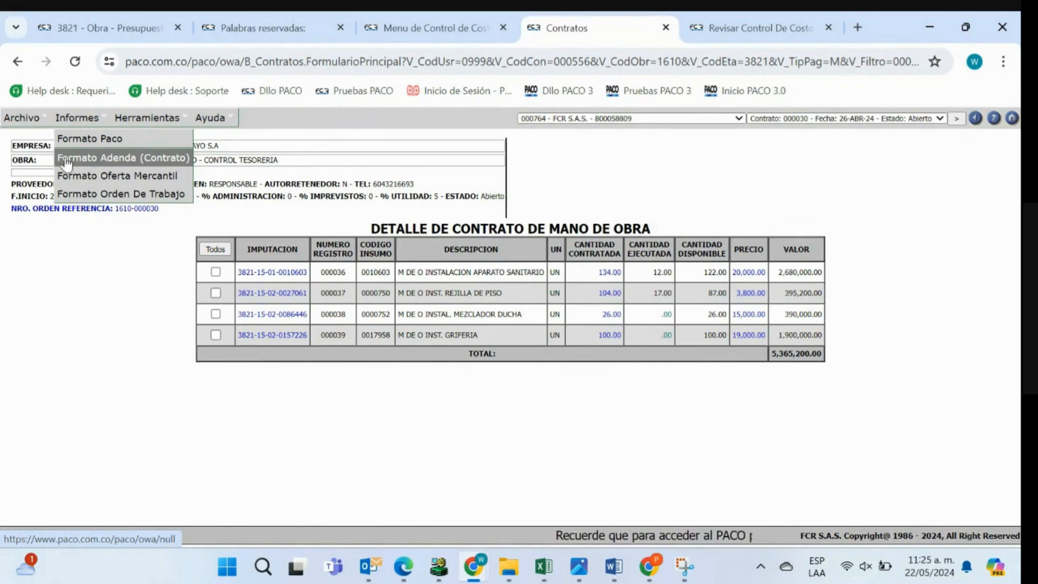
# - Load the contract dated 29-ENE-24 and examine which report formats it offers
pyautogui.click(830, 118)
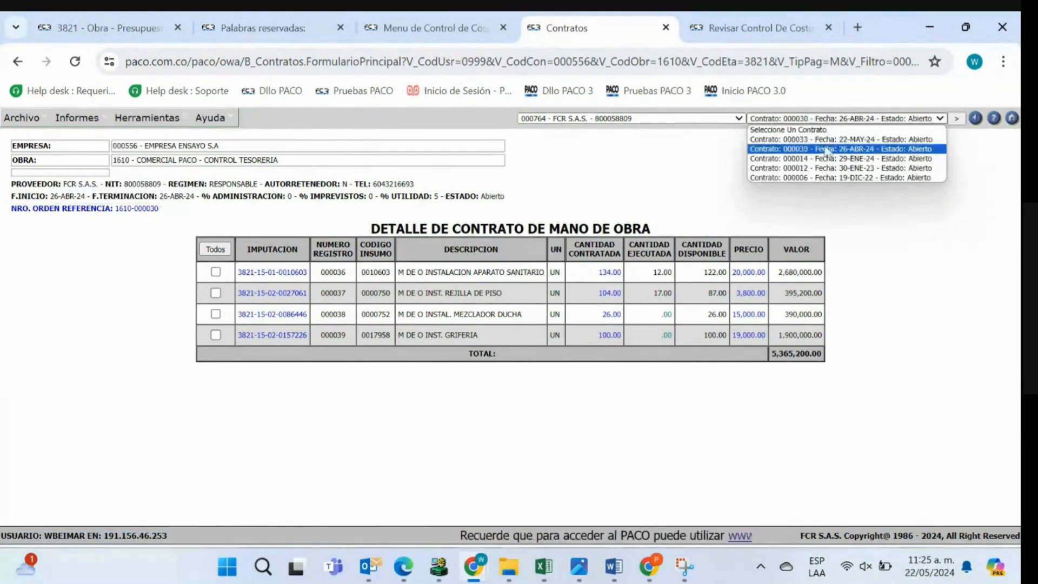
pyautogui.click(825, 159)
pyautogui.click(77, 118)
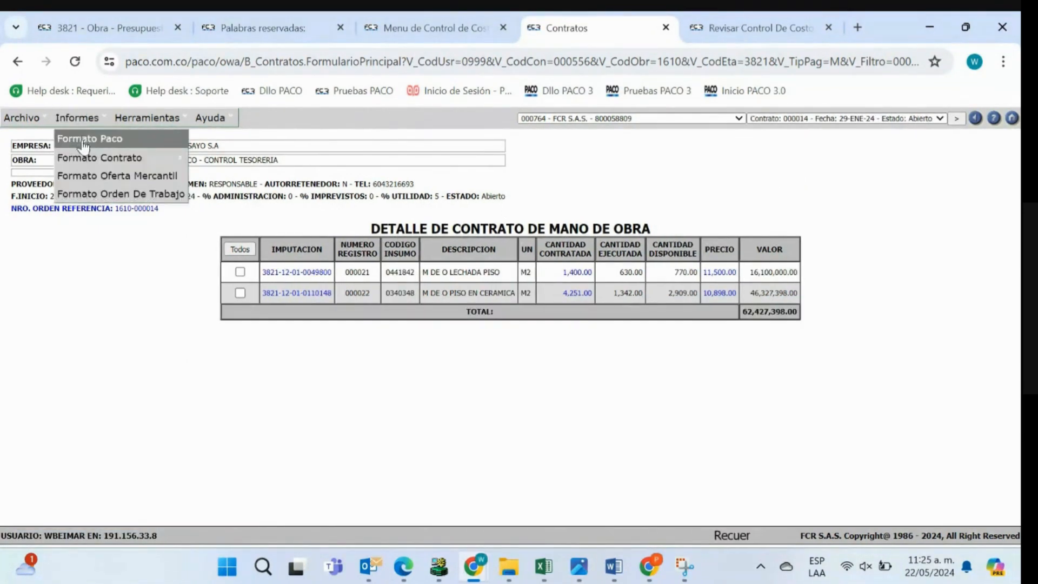
pyautogui.moveTo(86, 161)
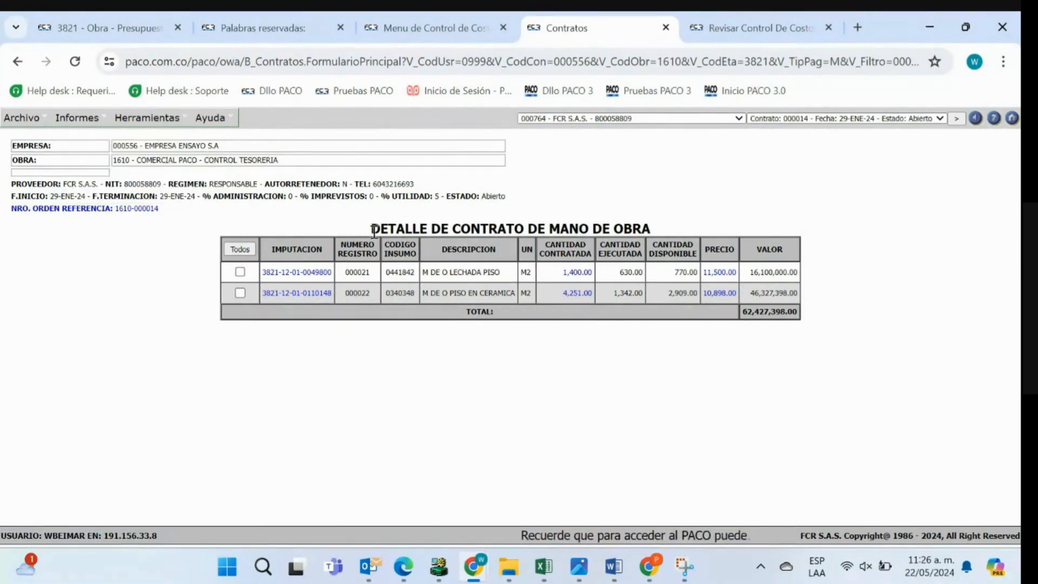
pyautogui.moveTo(374, 232); pyautogui.dragTo(758, 215)
pyautogui.click(827, 212)
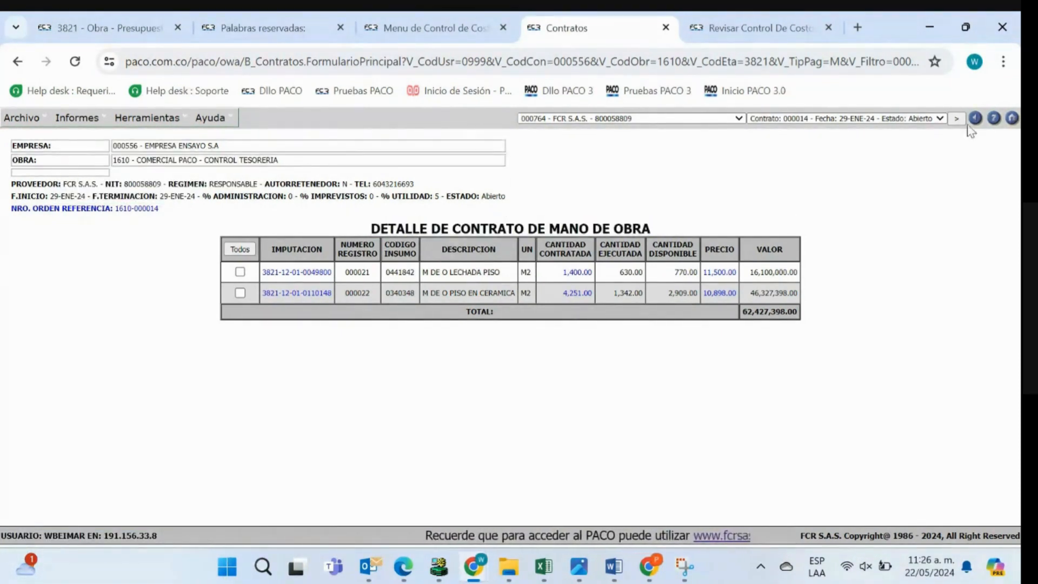